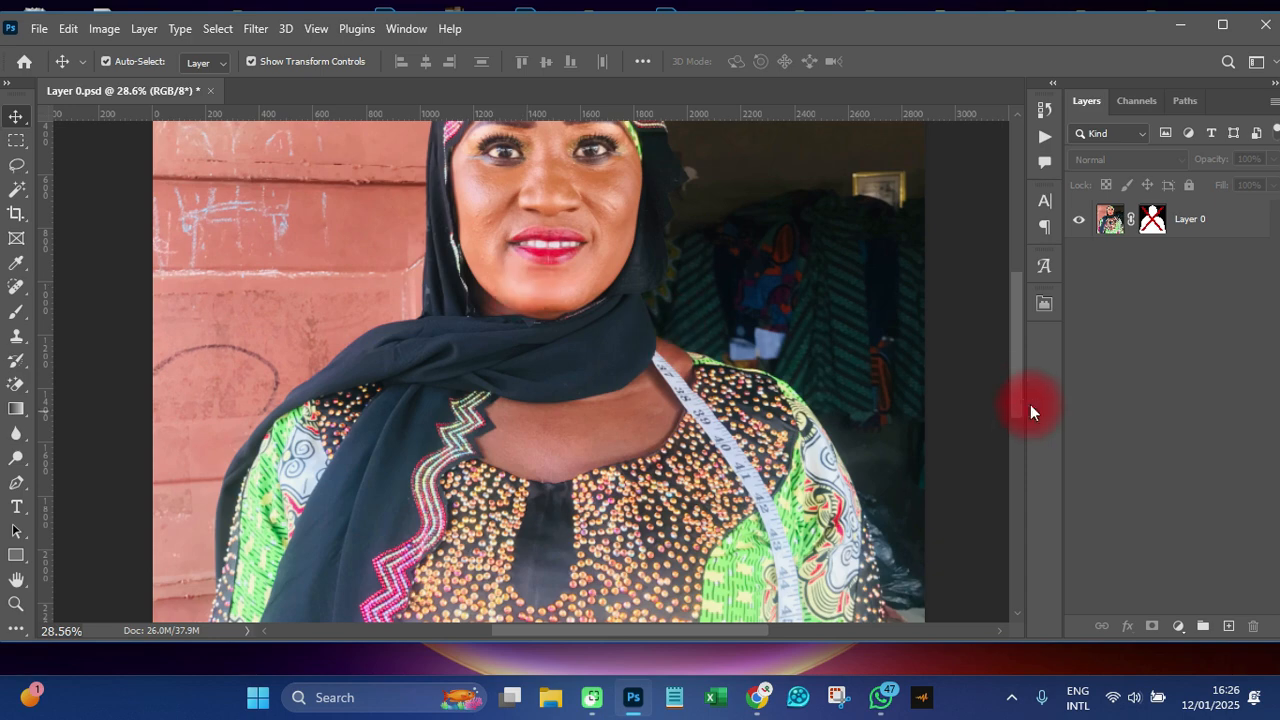
# Enable the disabled layer mask on Layer 0 to hide the background around the woman
pyautogui.moveTo(1016, 380); pyautogui.dragTo(1016, 337)
pyautogui.scroll(3, 546, 294)
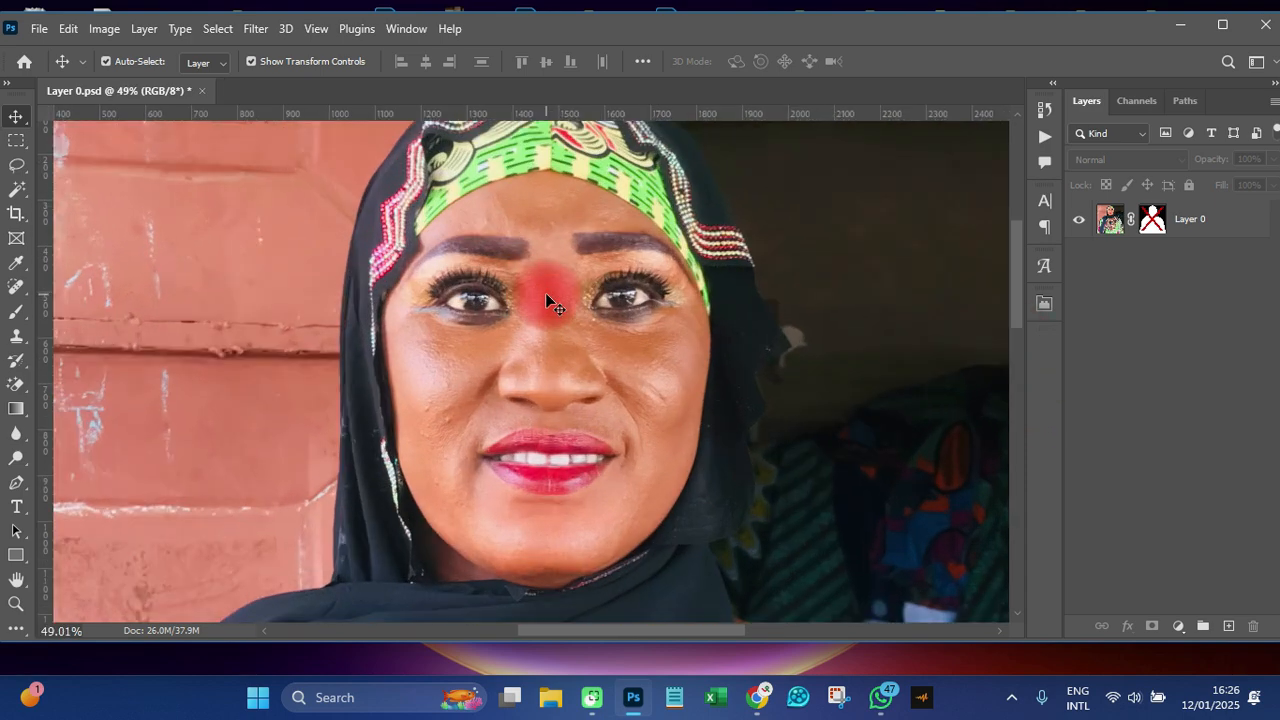
pyautogui.scroll(-5, 546, 297)
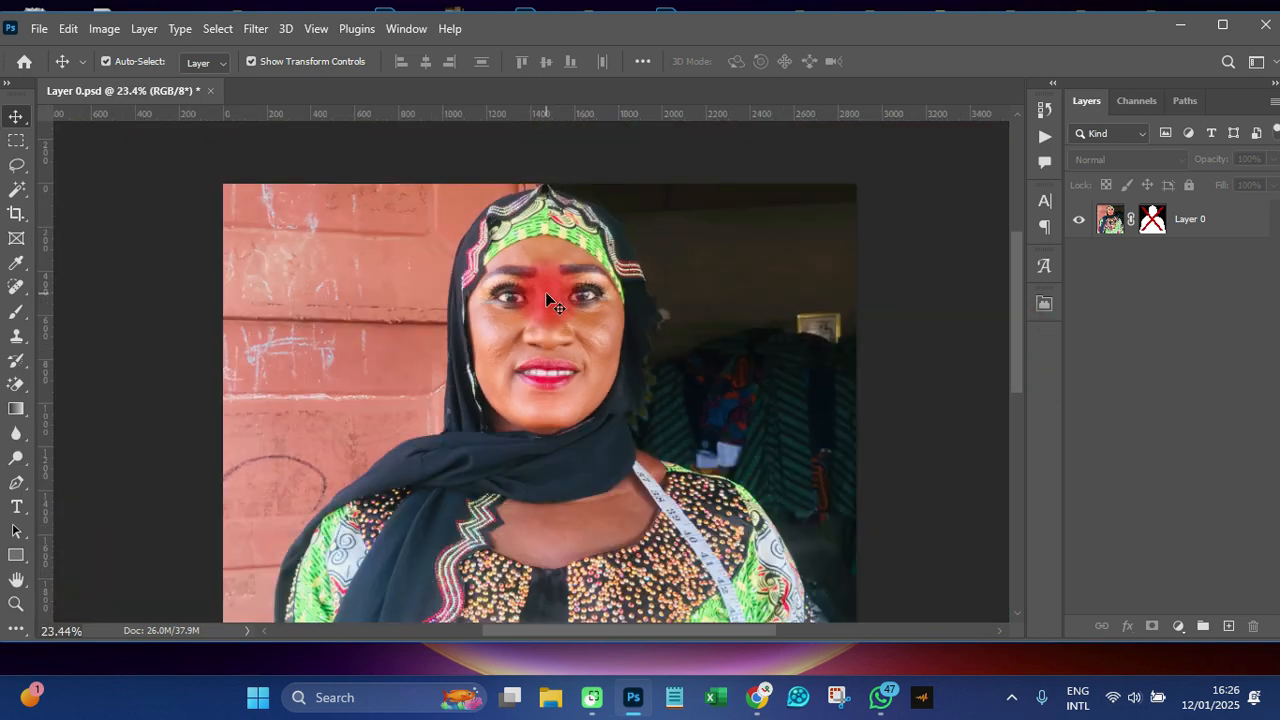
pyautogui.scroll(1, 546, 297)
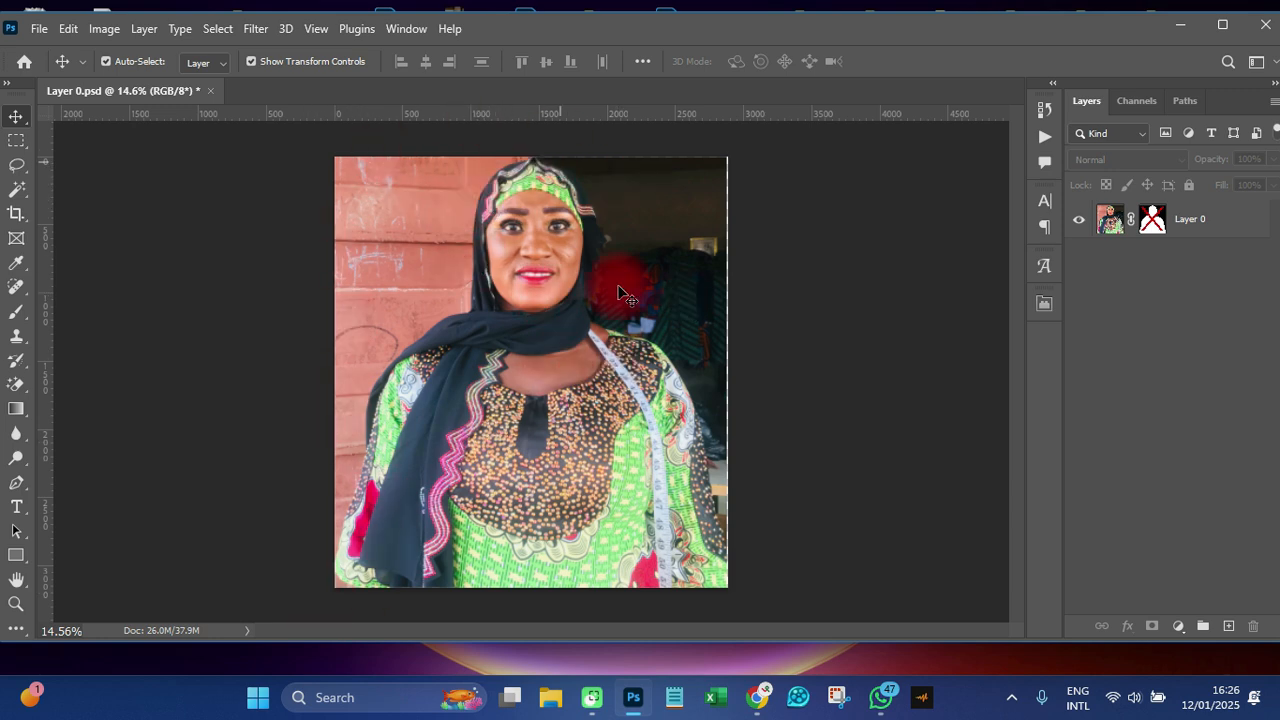
pyautogui.rightClick(1154, 226)
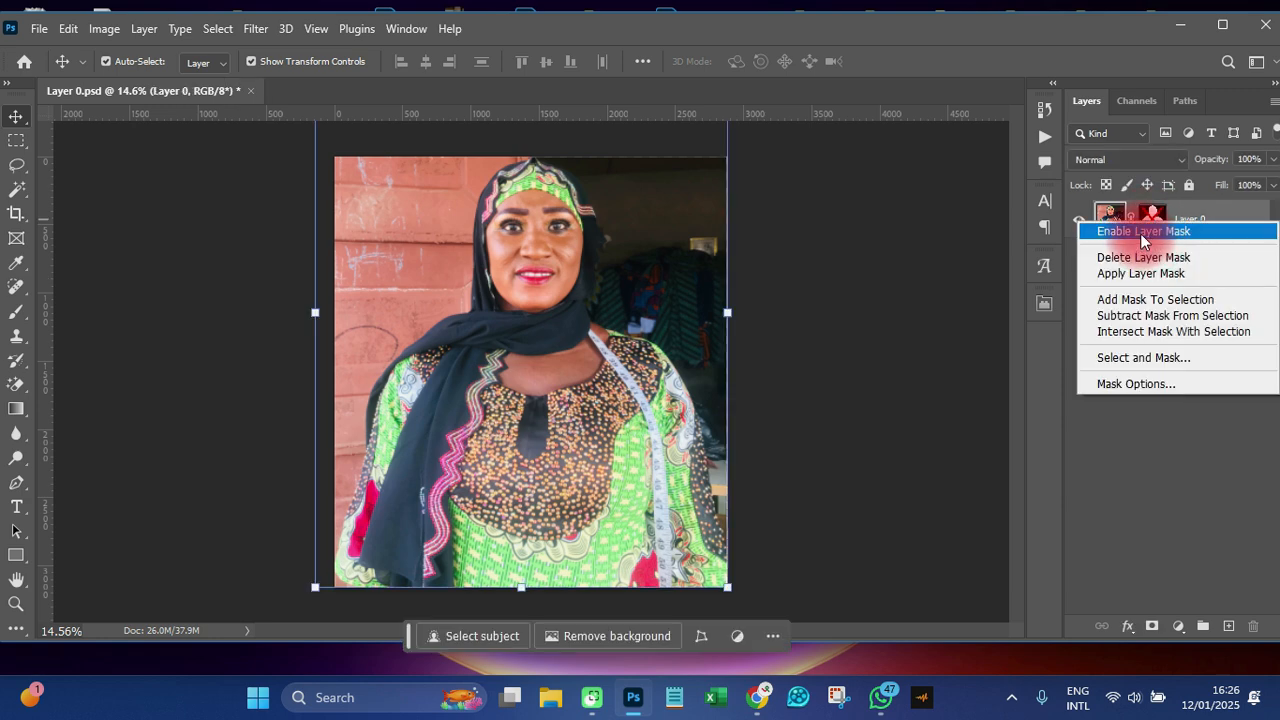
pyautogui.click(1141, 231)
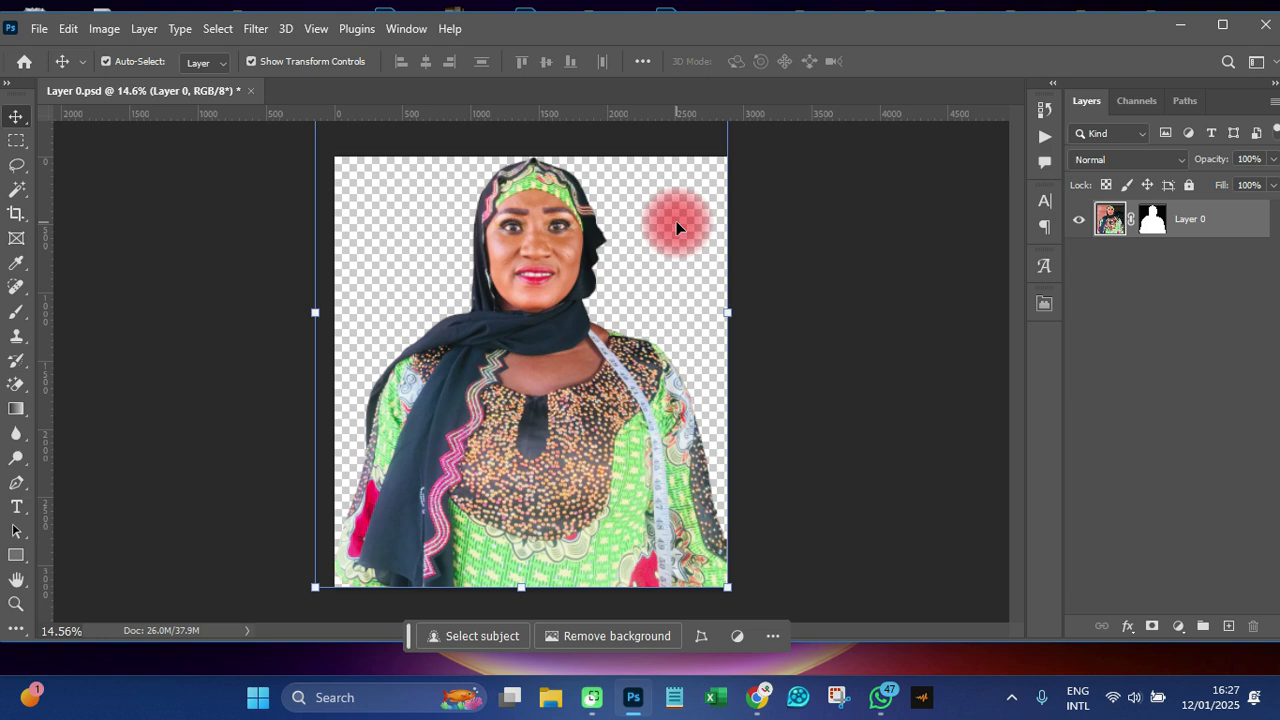
# Run the Frequency Separation 8bit action from the ABBUZAE set on Layer 0, with a Gaussian Blur radius of 6.4 pixels
pyautogui.click(1047, 140)
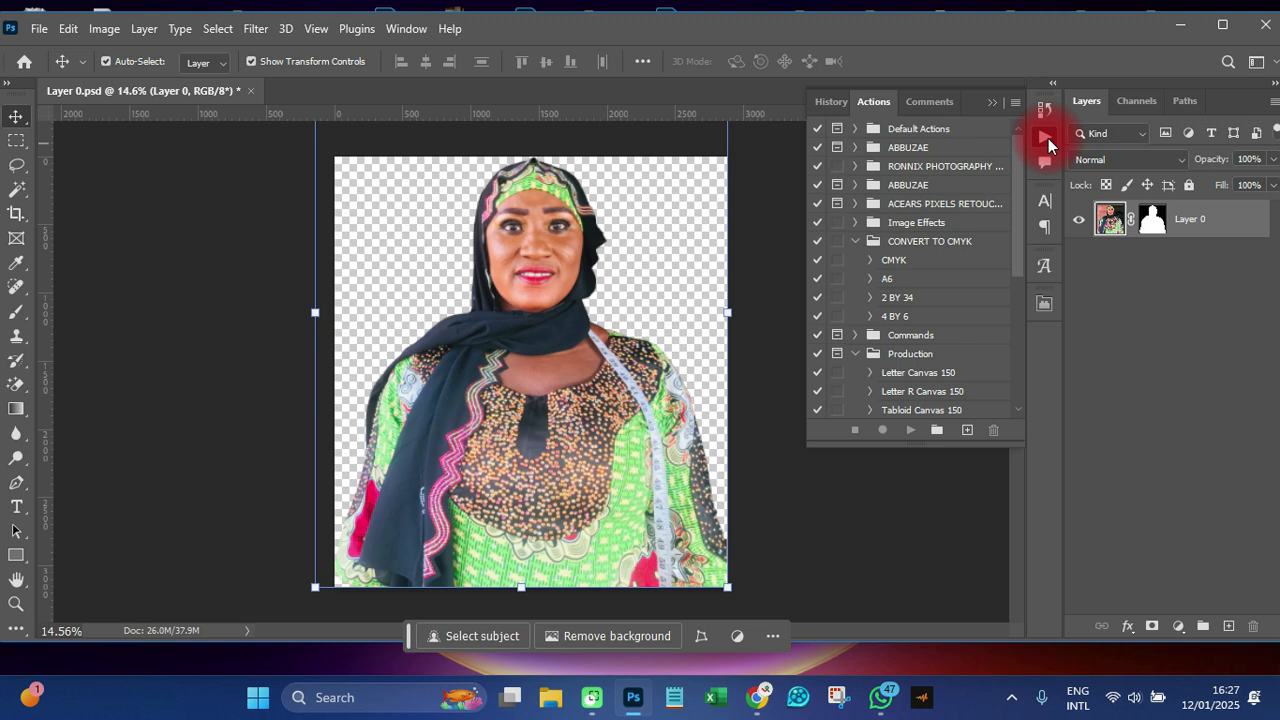
pyautogui.click(855, 147)
pyautogui.click(957, 167)
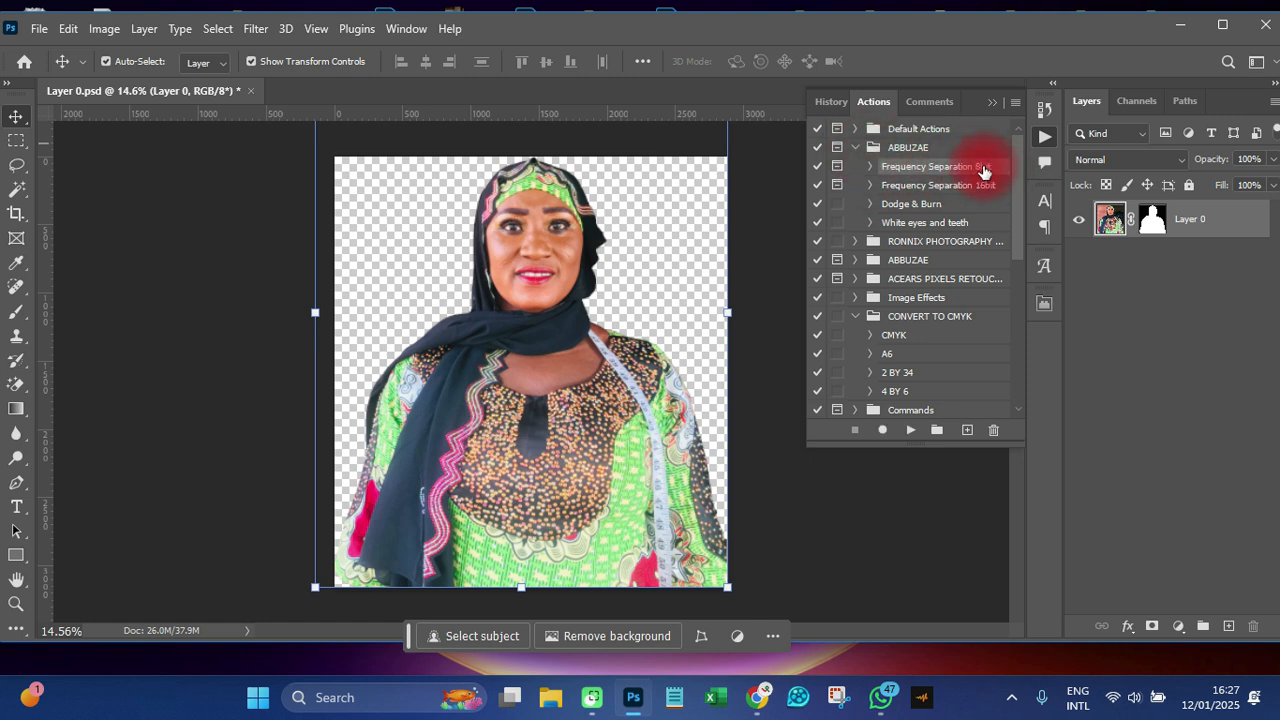
pyautogui.click(105, 30)
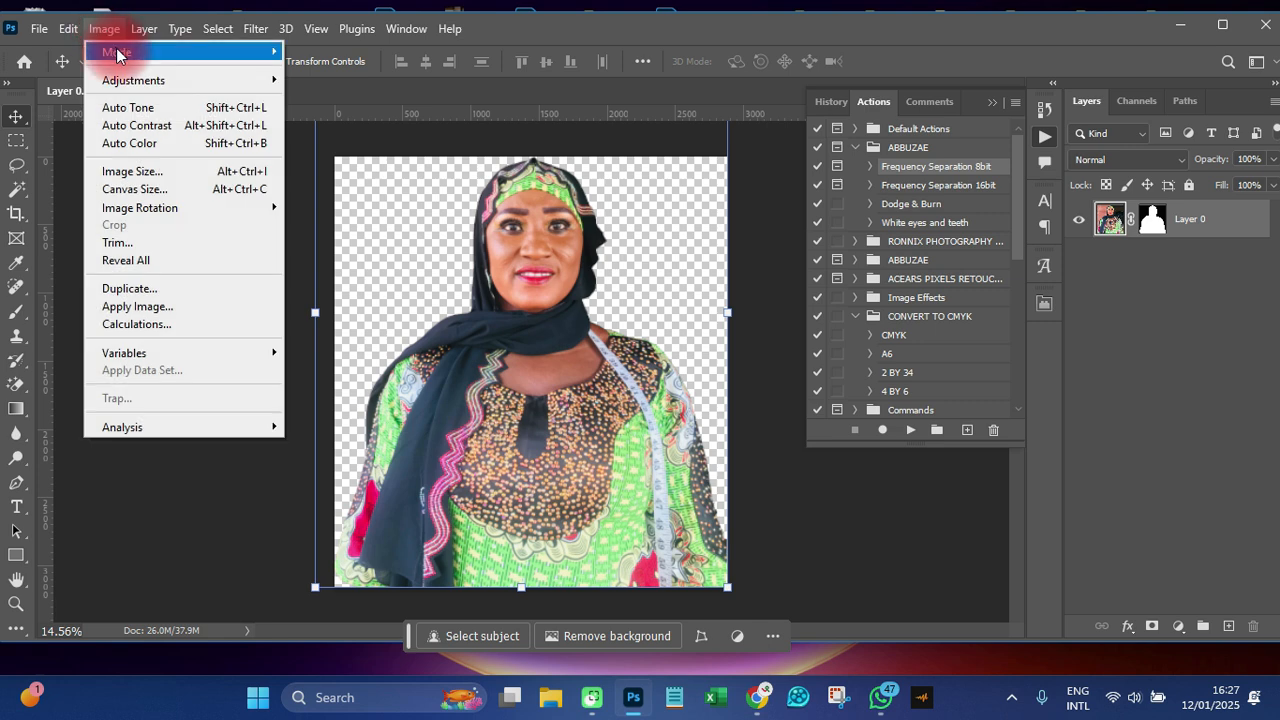
pyautogui.moveTo(172, 51)
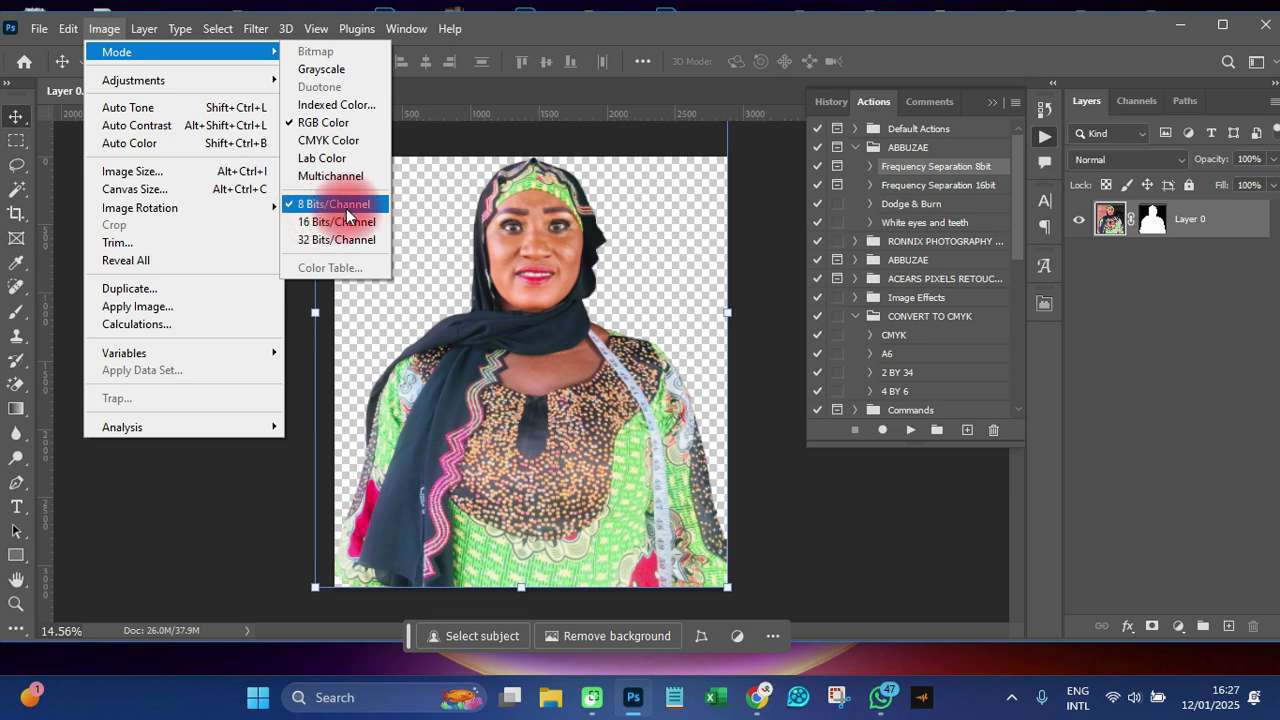
pyautogui.click(800, 290)
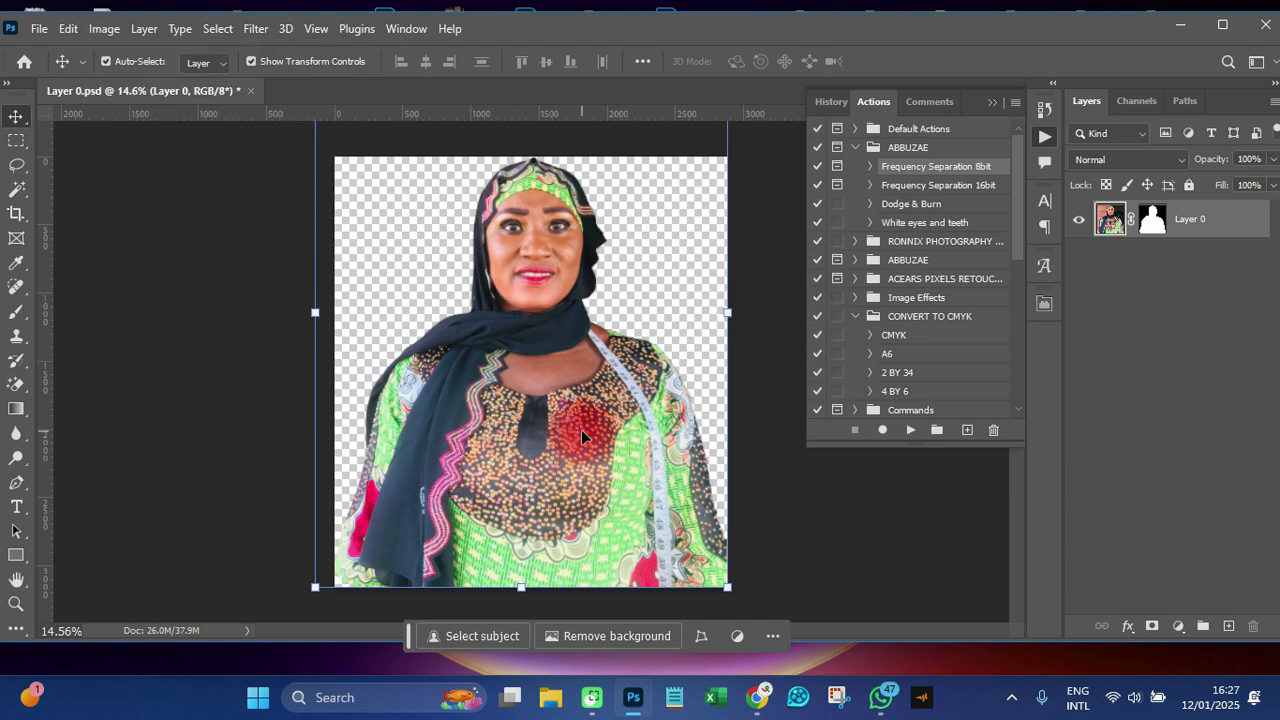
pyautogui.click(910, 168)
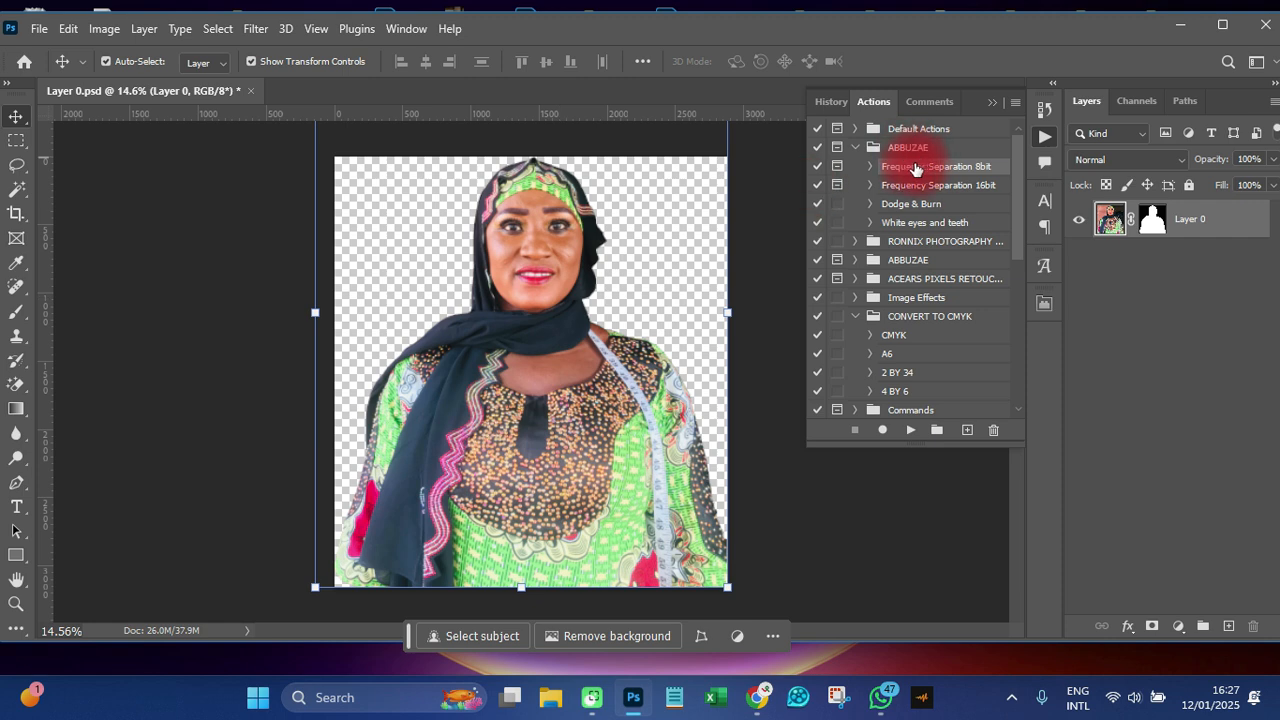
pyautogui.moveTo(908, 170); pyautogui.dragTo(908, 175)
pyautogui.moveTo(918, 166); pyautogui.dragTo(918, 167)
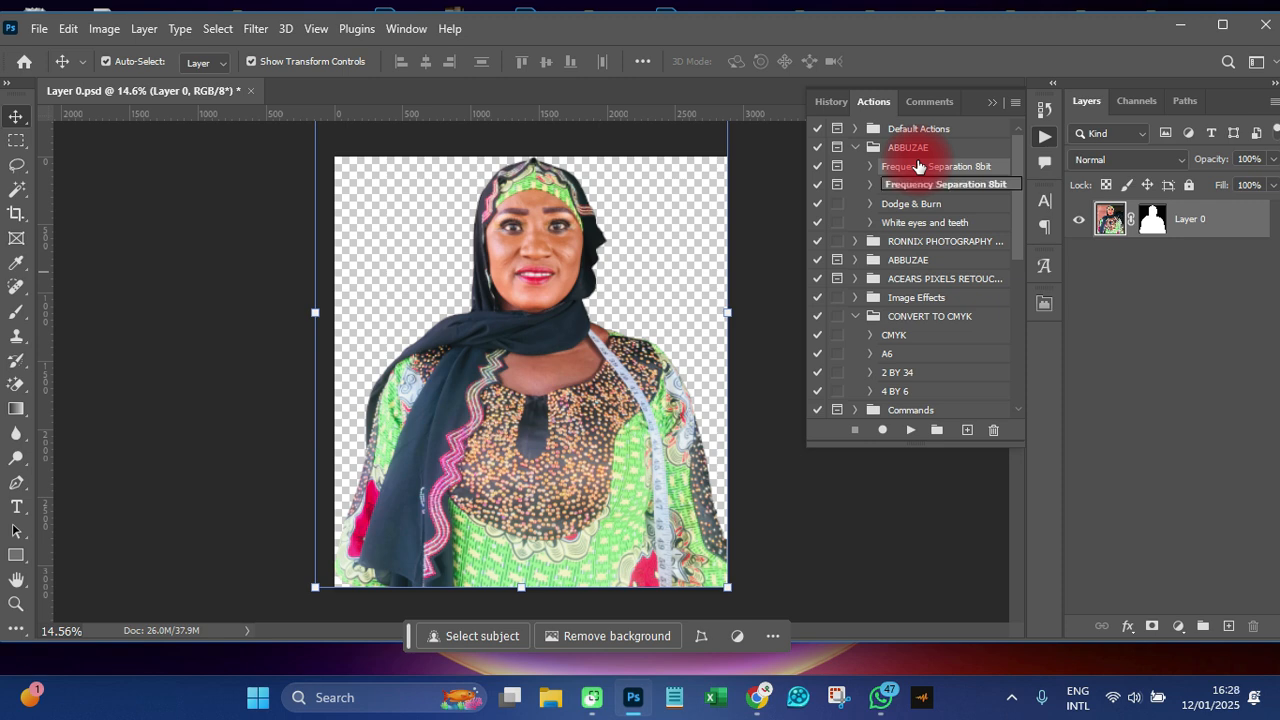
pyautogui.moveTo(918, 166); pyautogui.dragTo(907, 433)
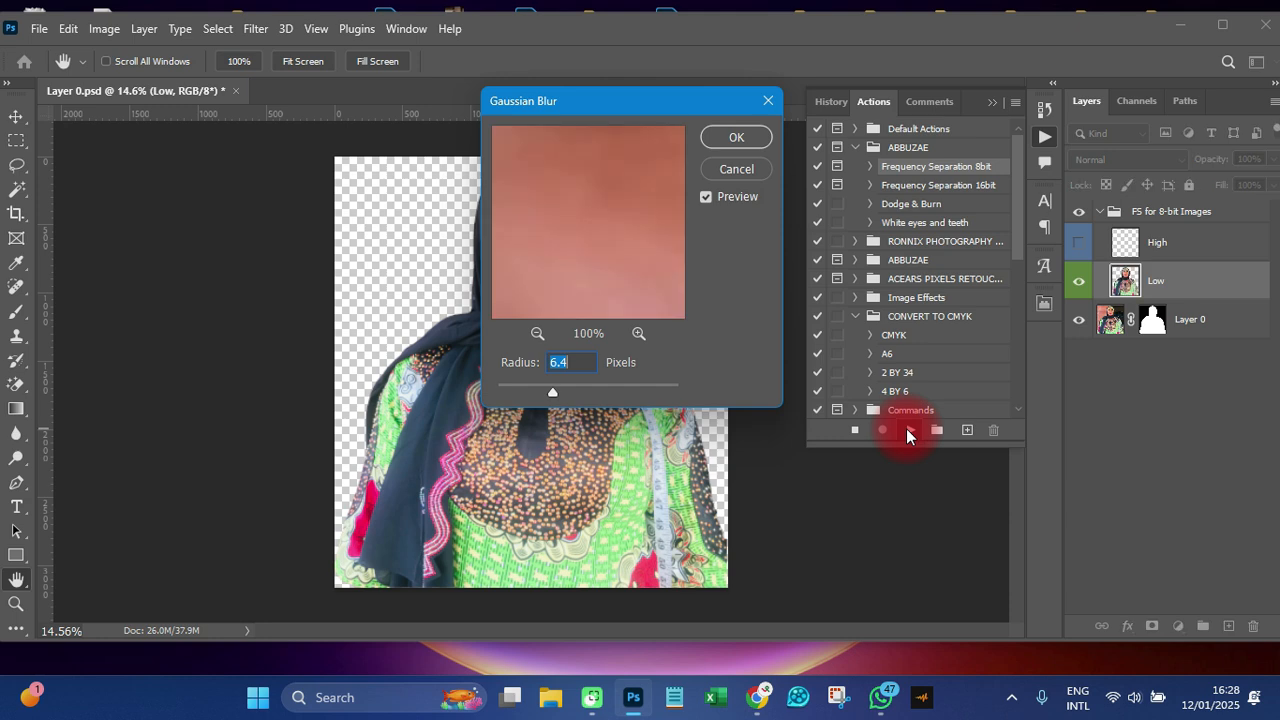
pyautogui.click(729, 142)
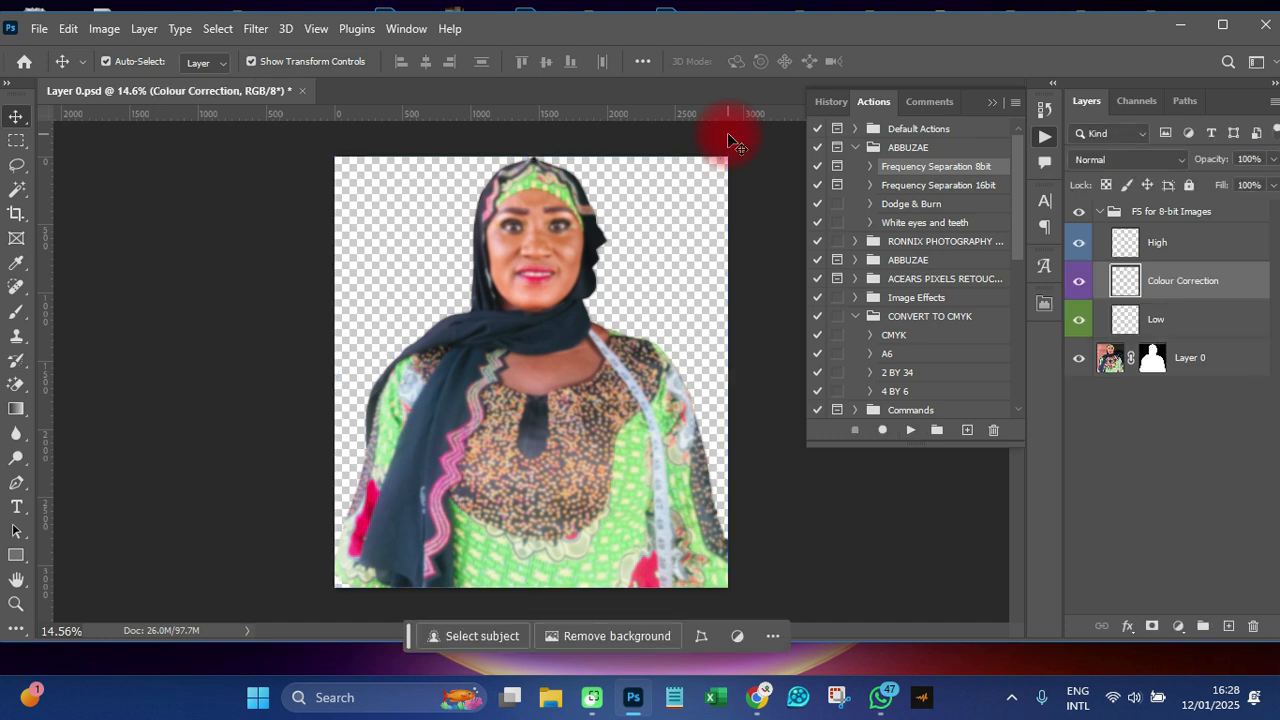
# Clip the High, Colour Correction and Low layers to Layer 0 as clipping masks, and deselect the layers
pyautogui.click(1104, 213)
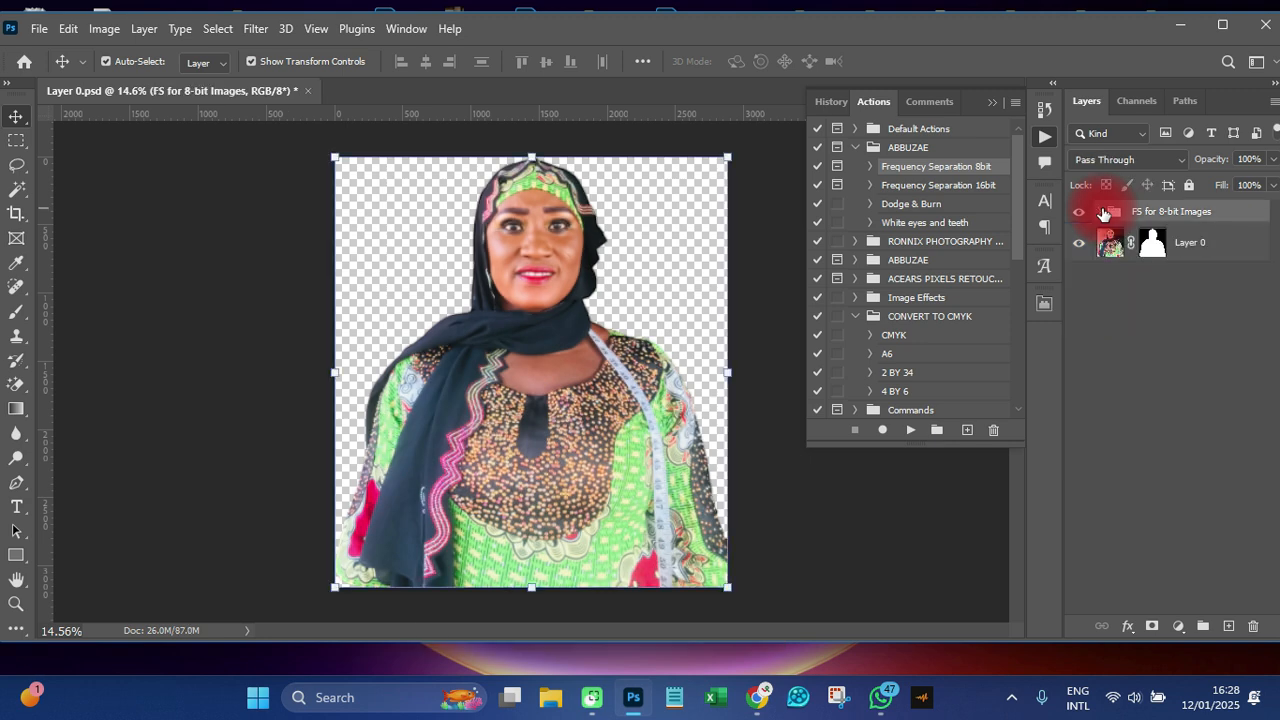
pyautogui.click(1104, 213)
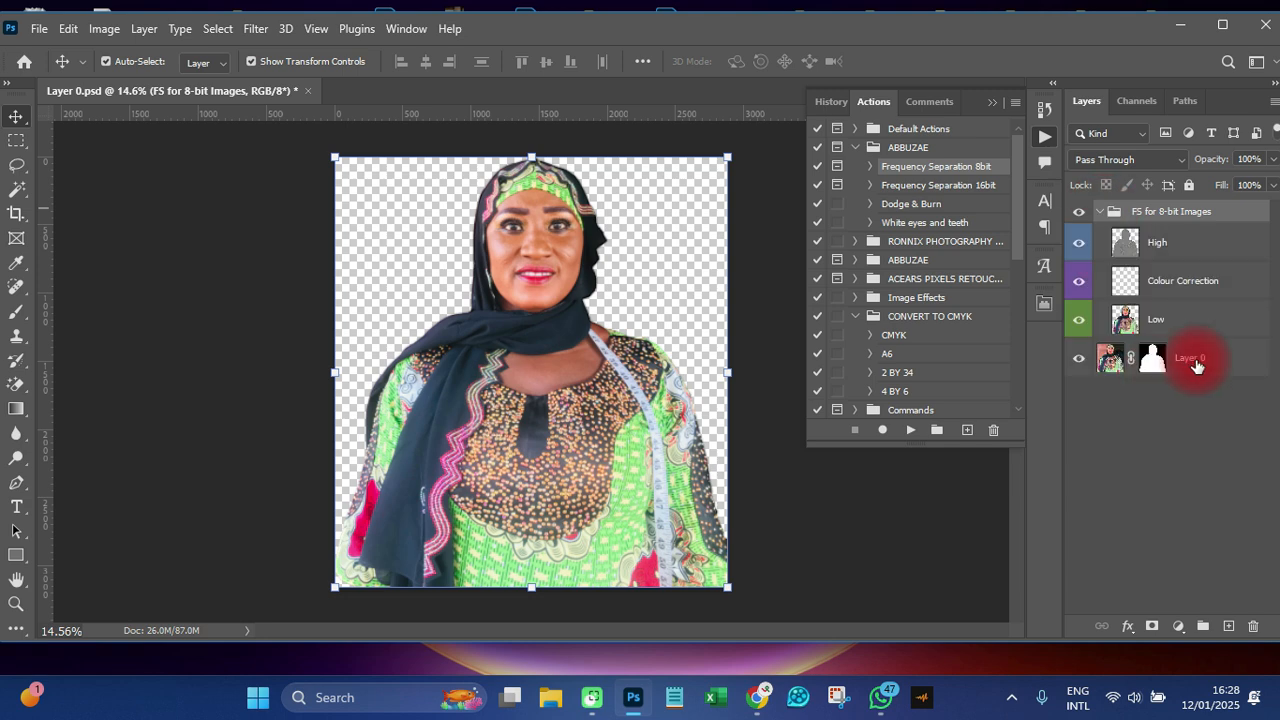
pyautogui.click(1197, 362)
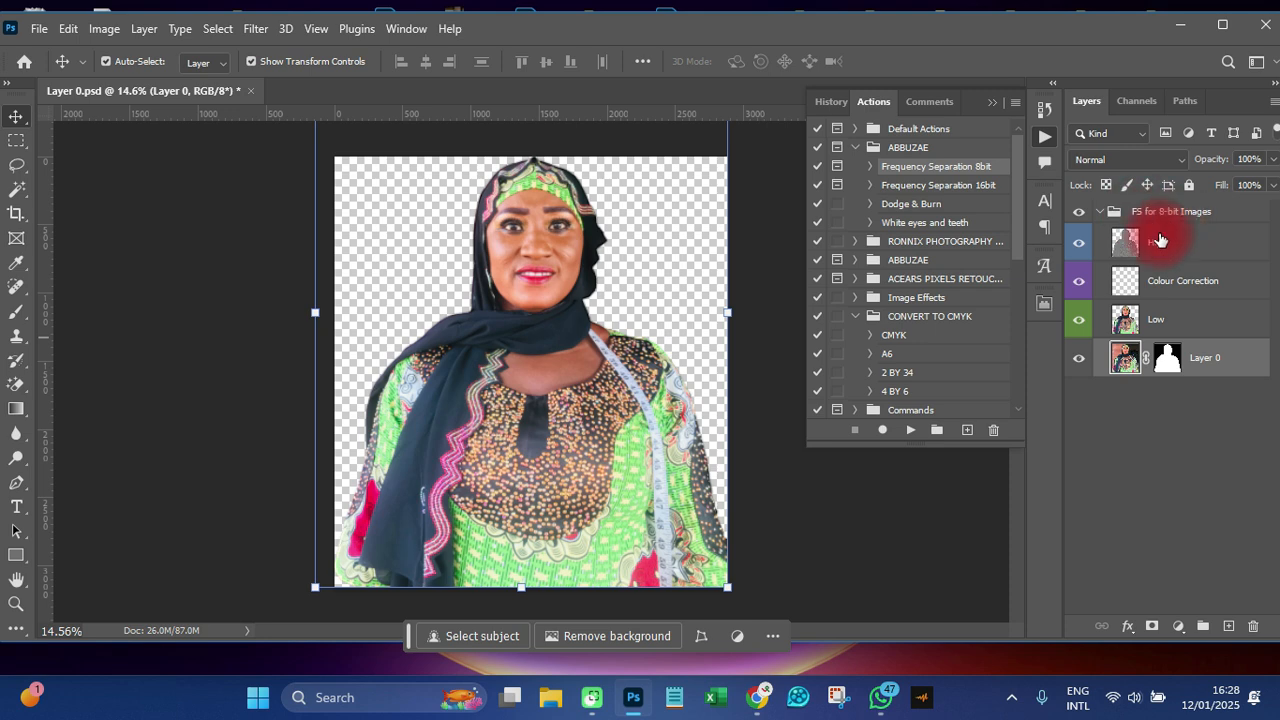
pyautogui.click(1158, 320)
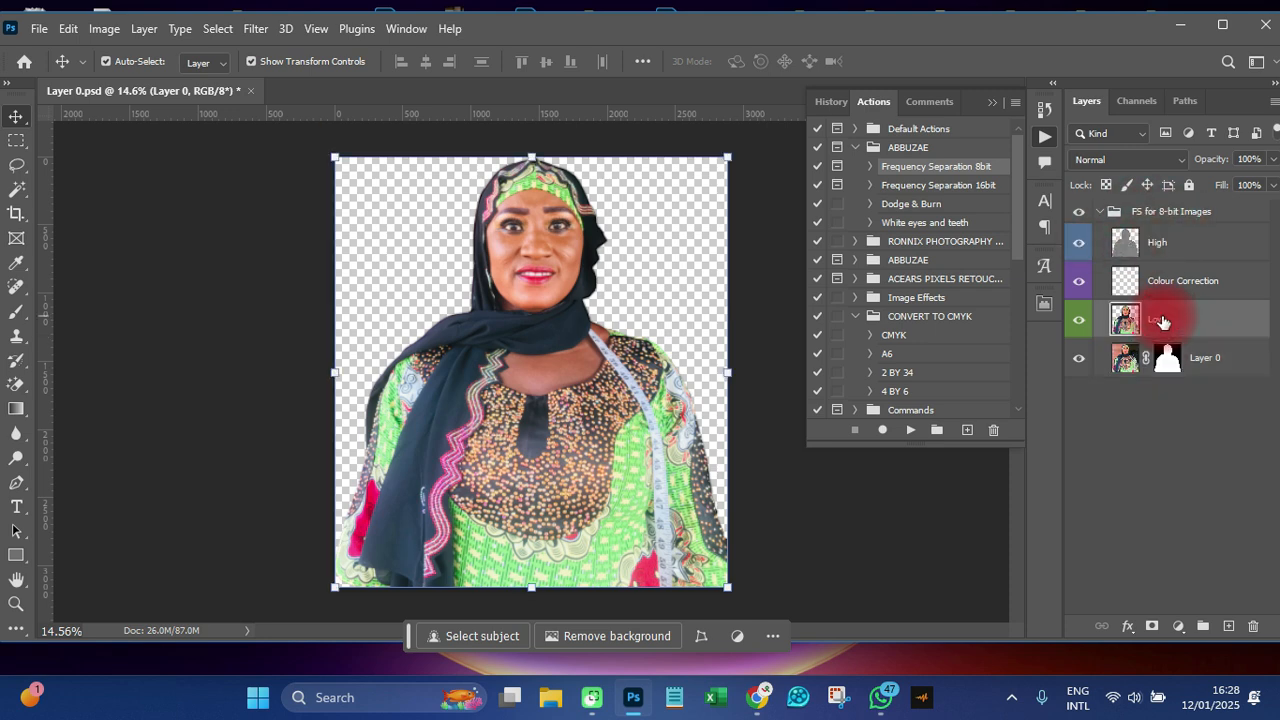
pyautogui.keyDown('shift'); pyautogui.click(1153, 240); pyautogui.keyUp('shift')
pyautogui.rightClick(1156, 238)
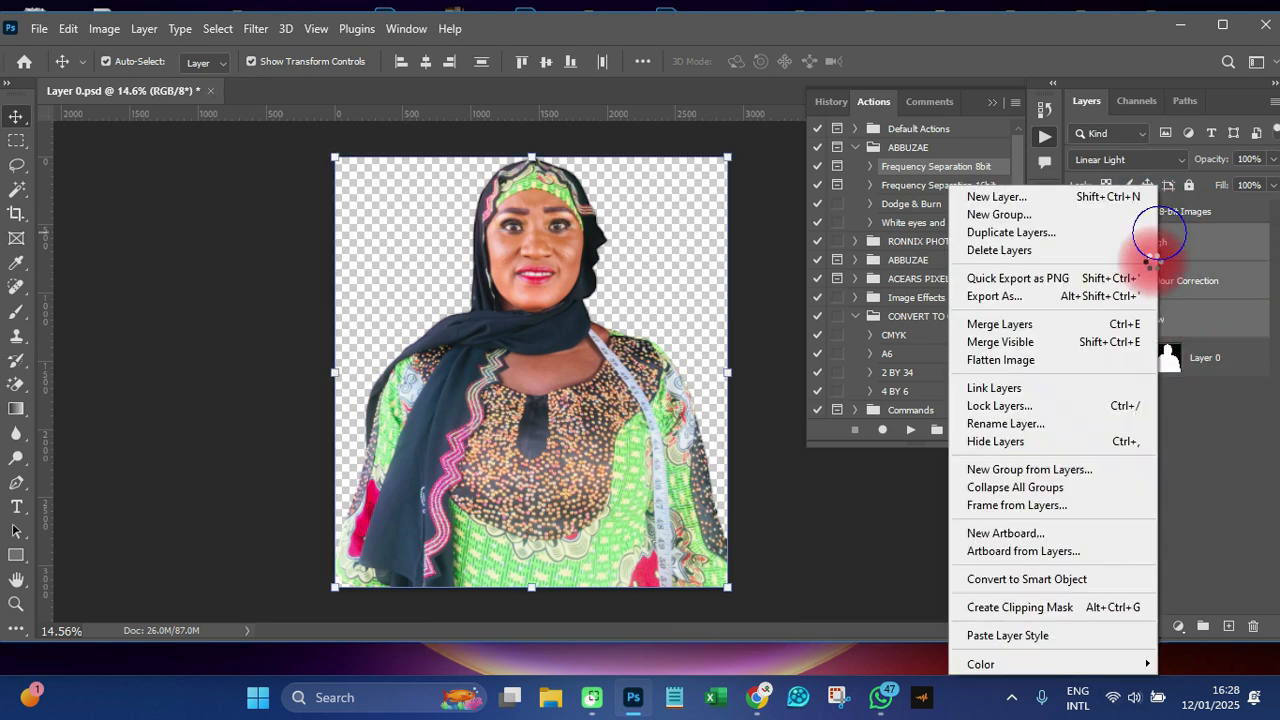
pyautogui.click(1005, 607)
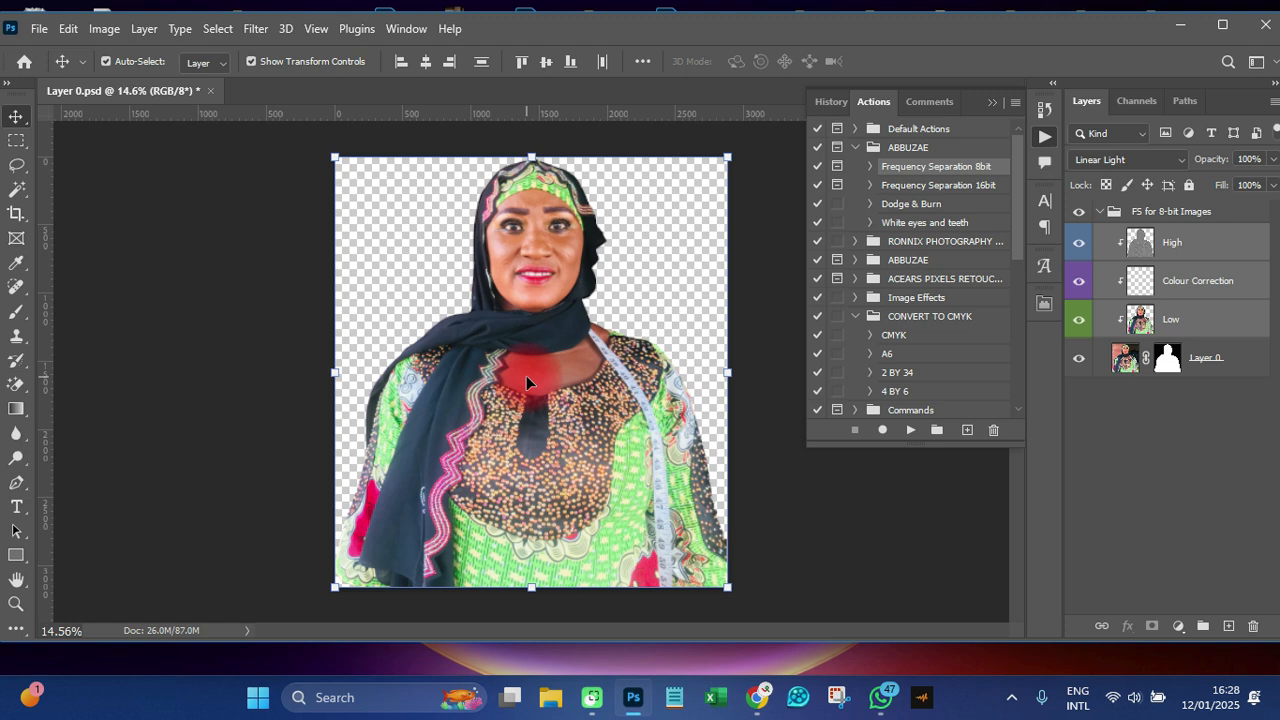
pyautogui.click(1044, 135)
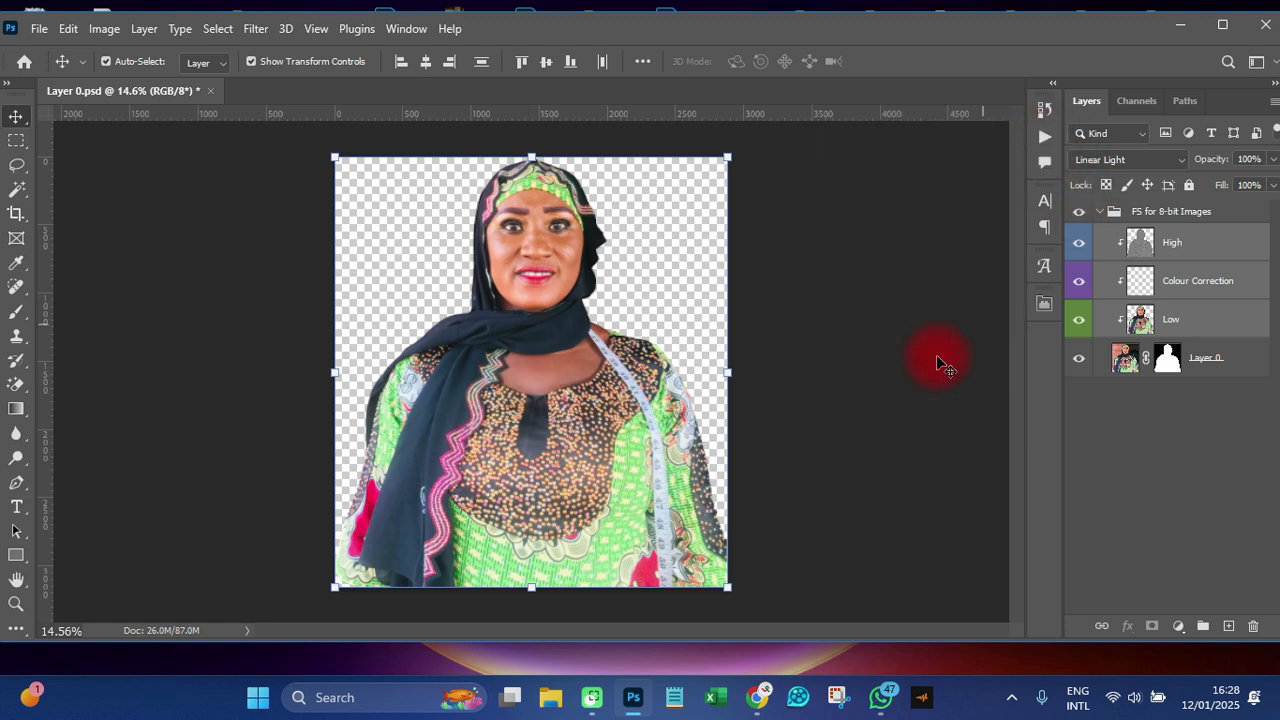
pyautogui.click(678, 360)
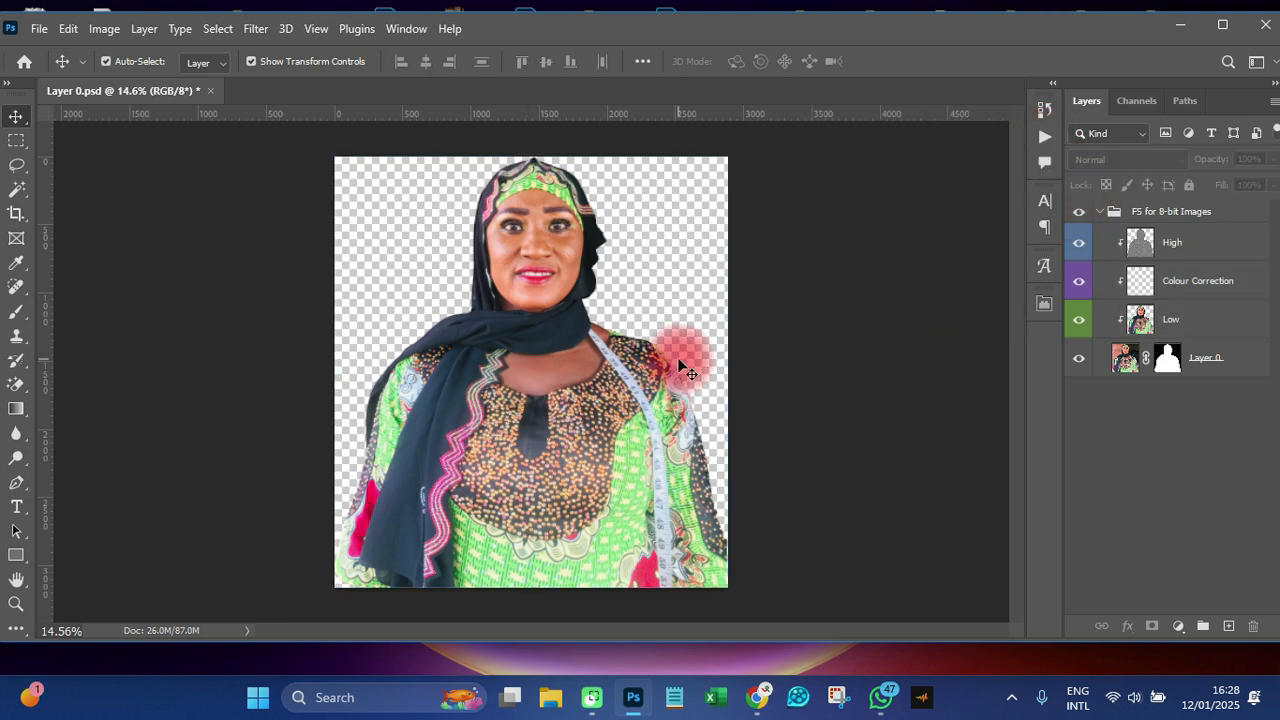
# Remove the blemishes on the cheeks, nose, under-eye area and forehead on the High layer with the Spot Healing Brush
pyautogui.click(1190, 317)
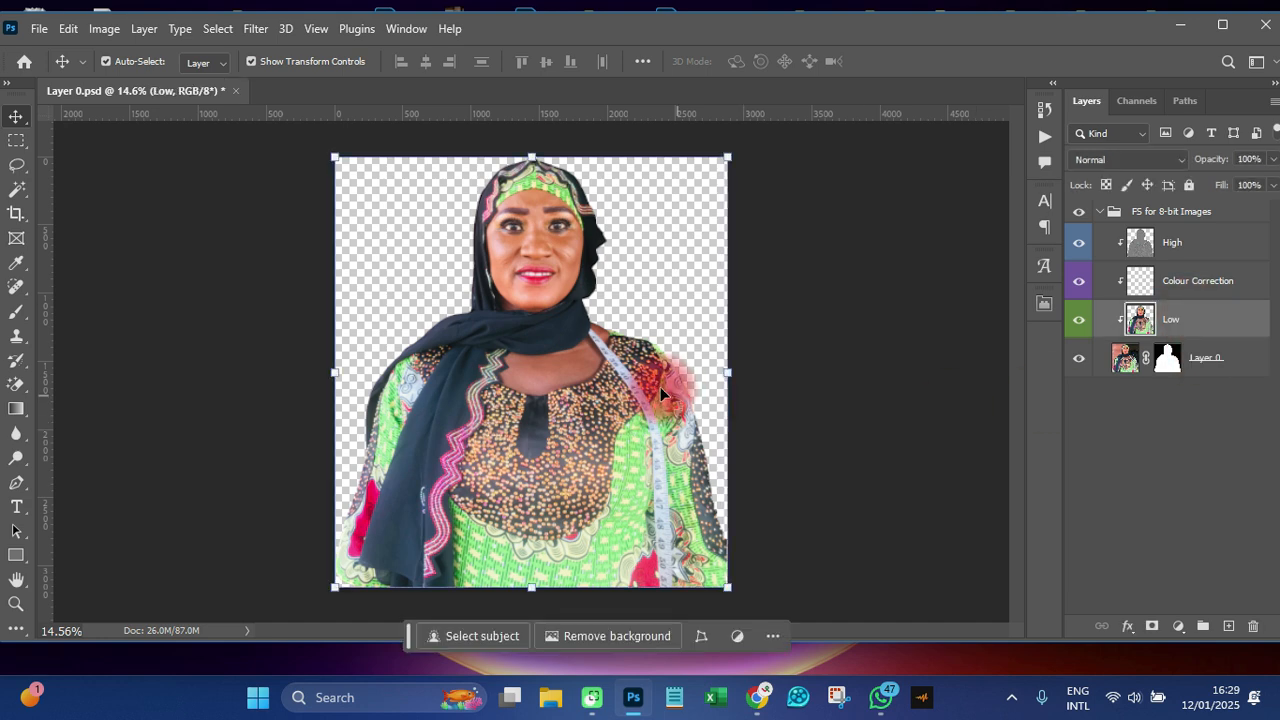
pyautogui.scroll(3, 561, 200)
pyautogui.scroll(3, 479, 296)
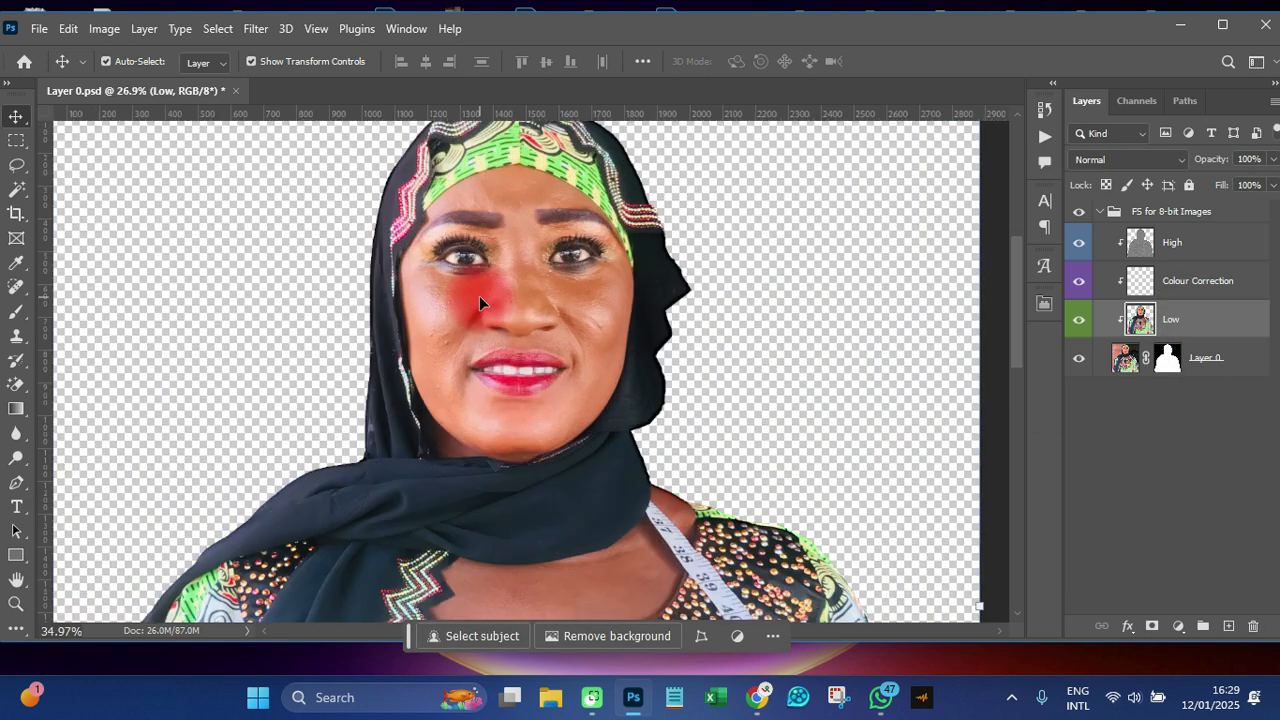
pyautogui.scroll(1, 529, 219)
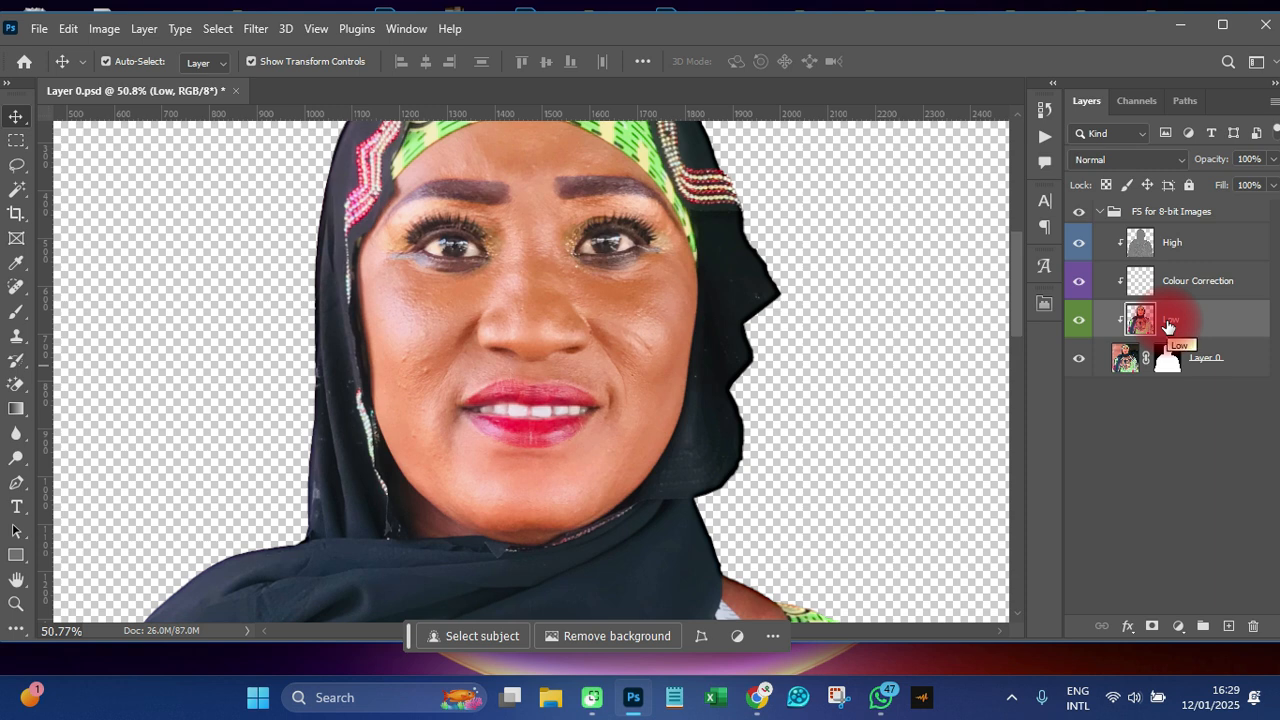
pyautogui.click(1173, 247)
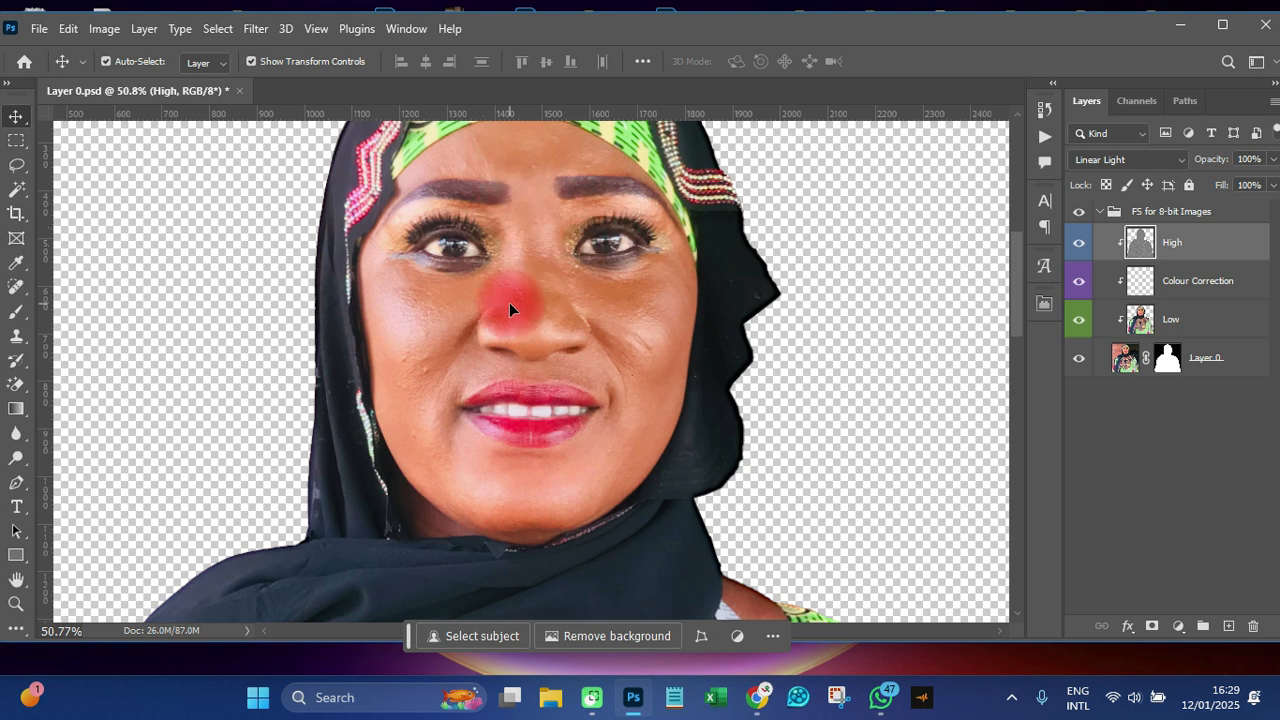
pyautogui.click(17, 289)
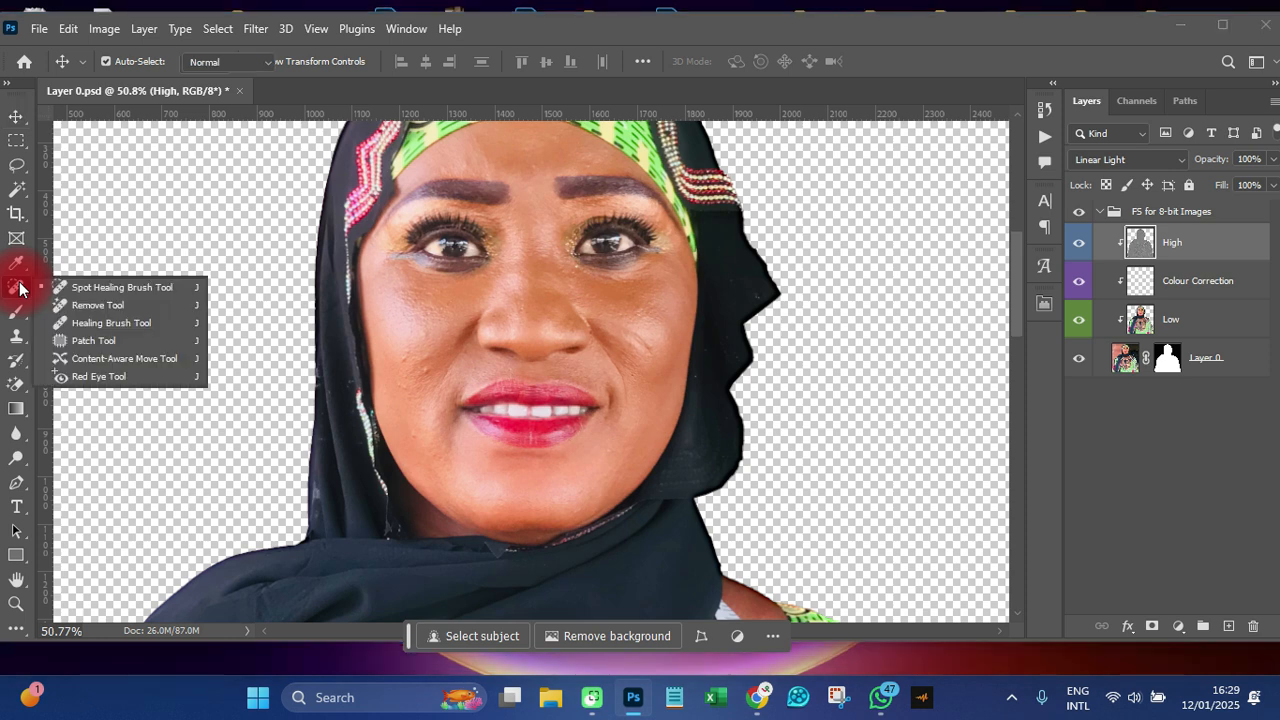
pyautogui.click(158, 287)
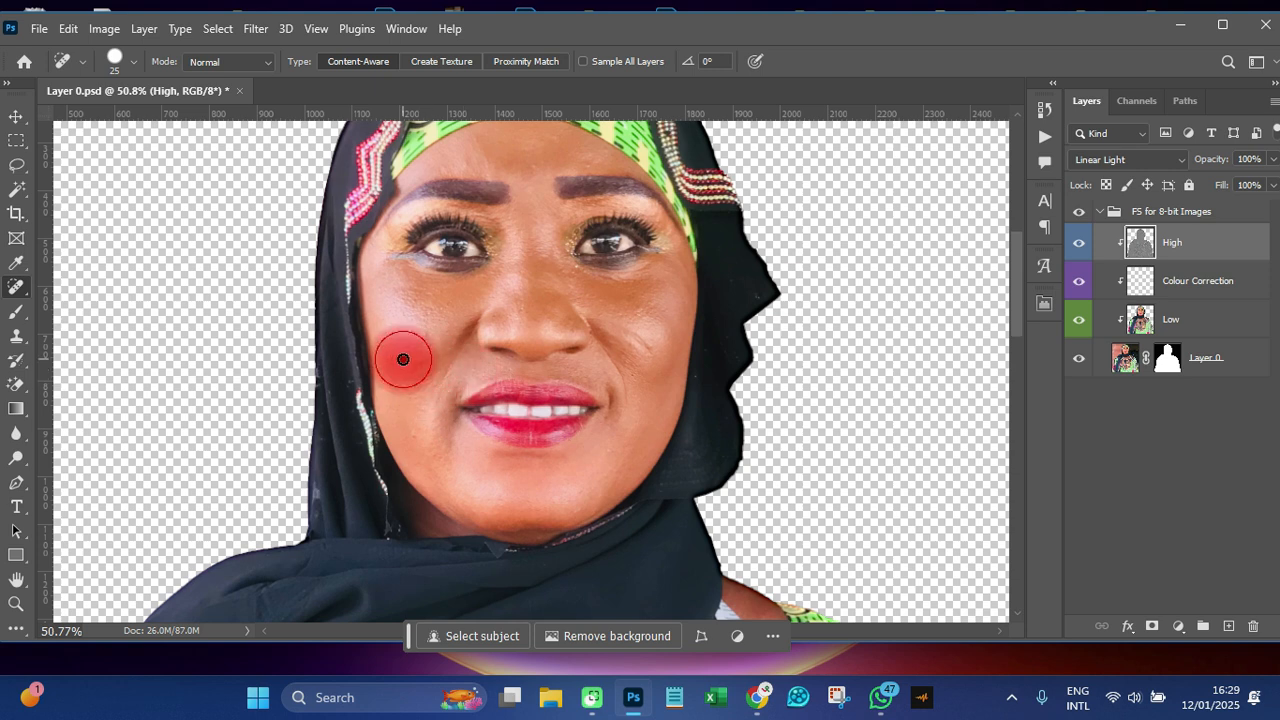
pyautogui.click(426, 335)
pyautogui.click(432, 342)
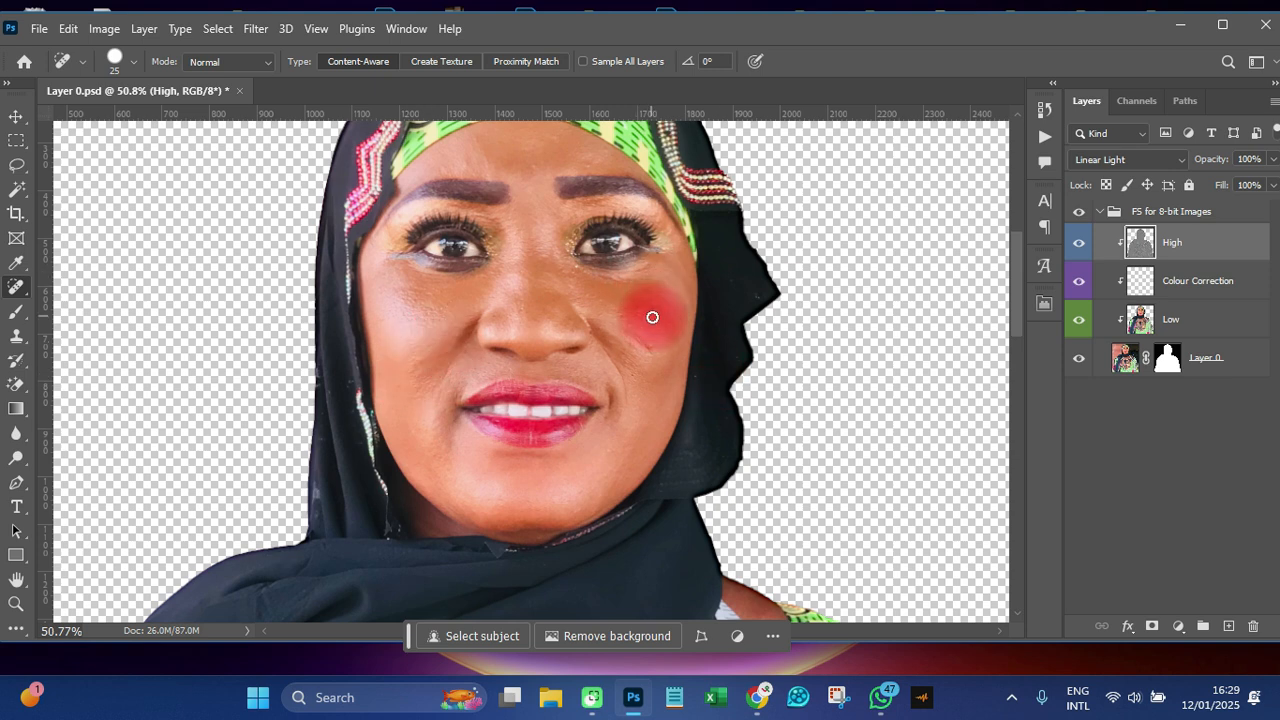
pyautogui.click(576, 267)
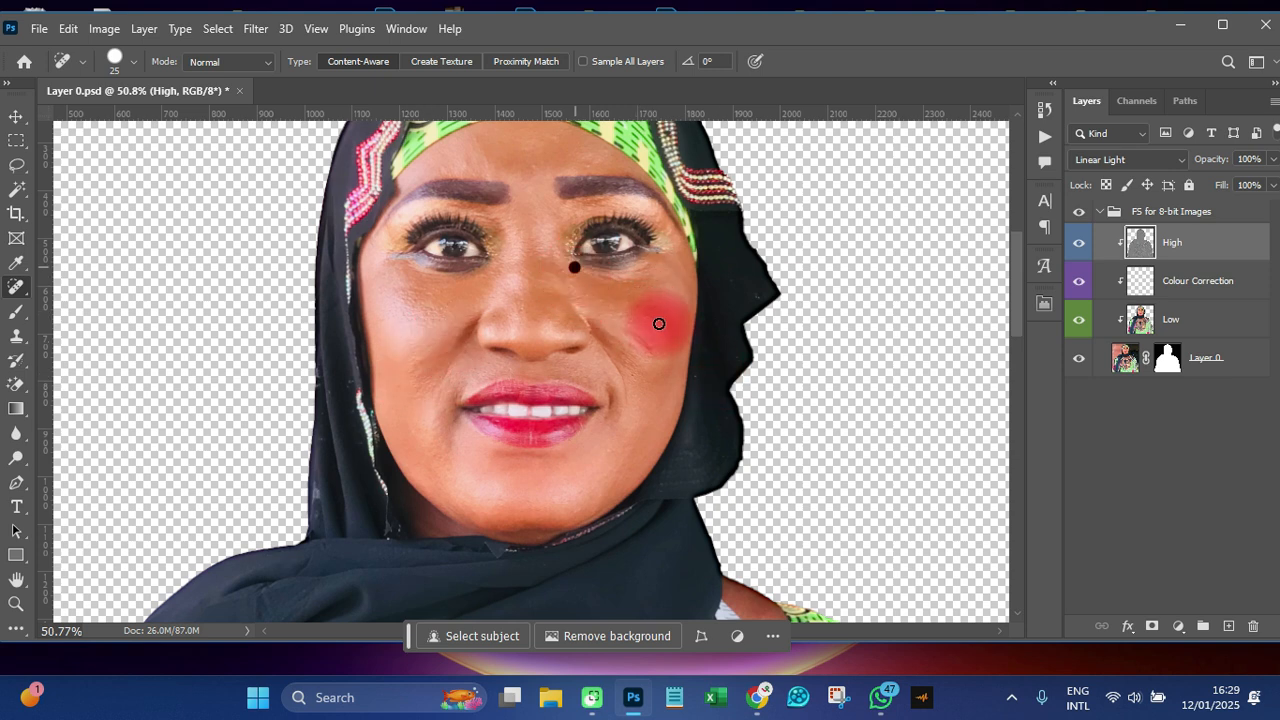
pyautogui.click(535, 167)
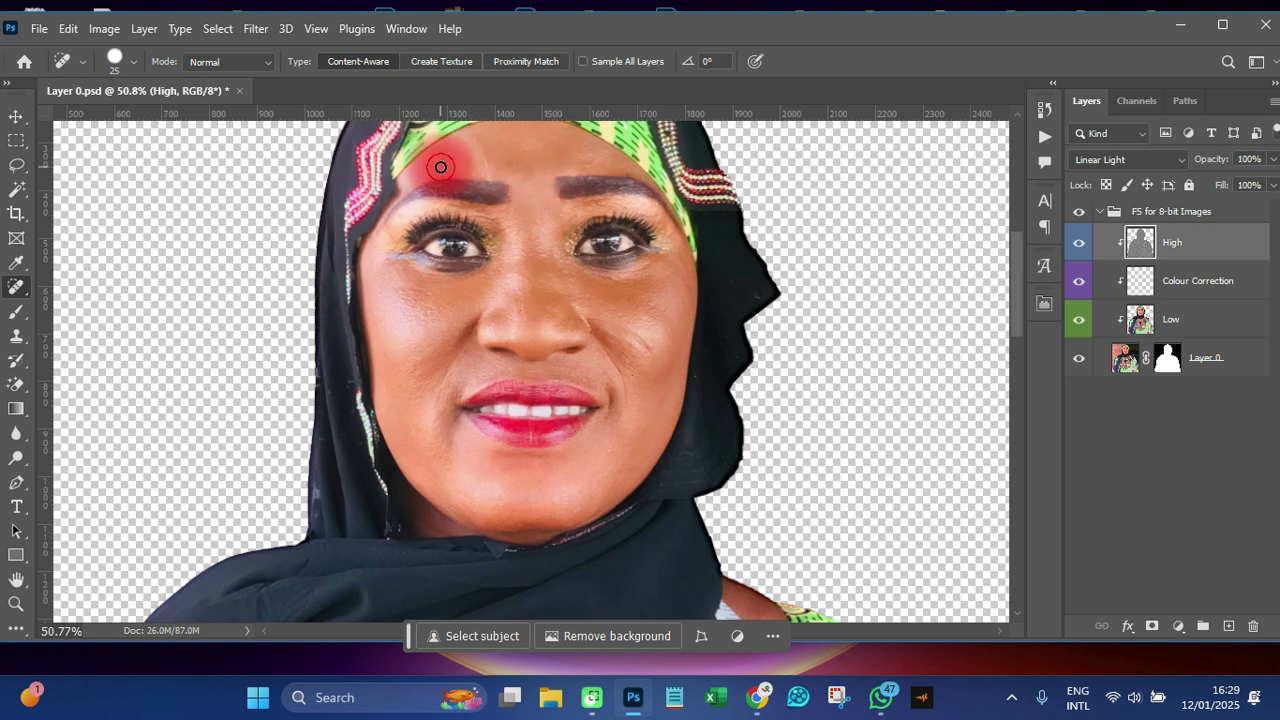
pyautogui.click(567, 132)
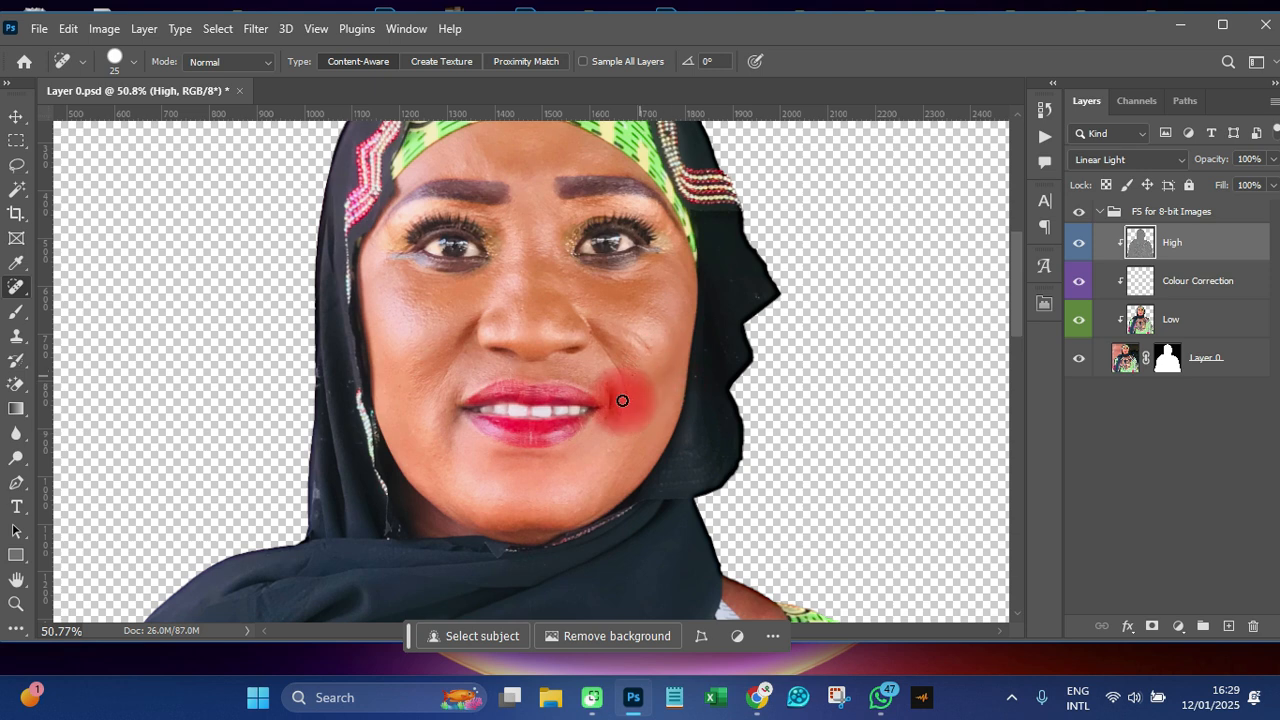
pyautogui.moveTo(620, 313); pyautogui.dragTo(628, 327)
pyautogui.click(595, 310)
pyautogui.click(525, 309)
pyautogui.click(381, 390)
pyautogui.click(426, 365)
pyautogui.click(392, 349)
pyautogui.click(417, 437)
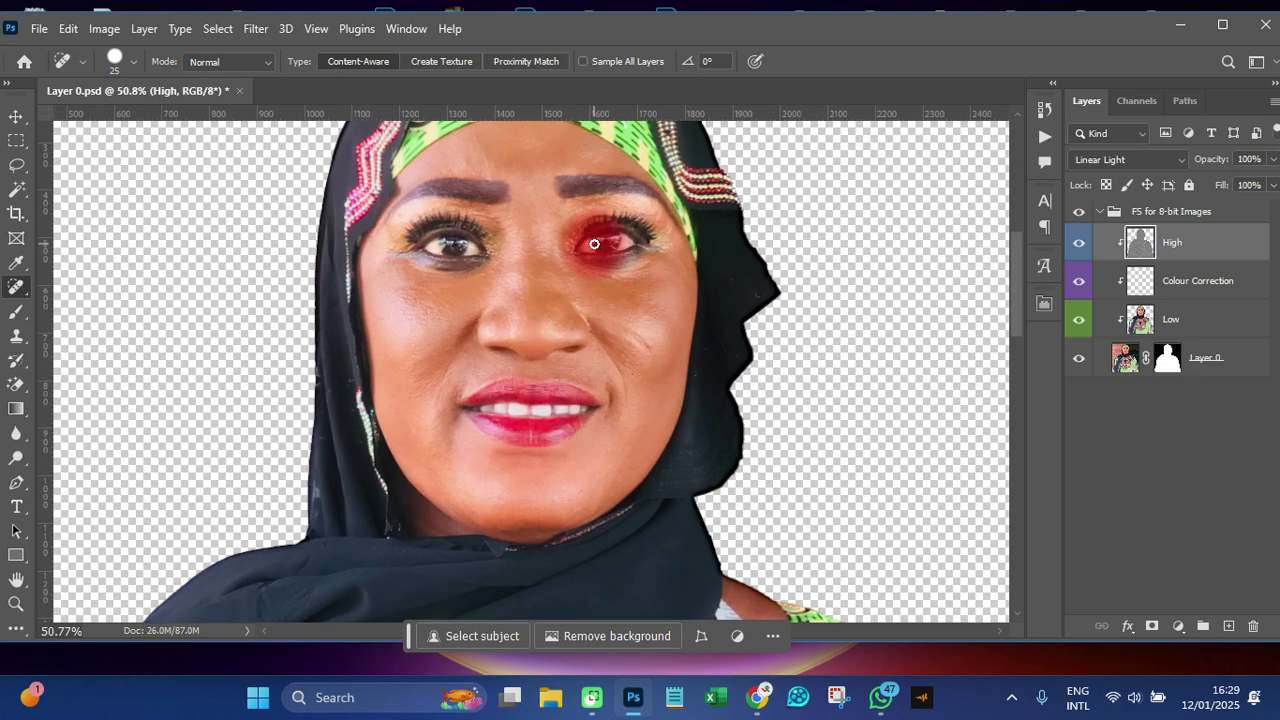
pyautogui.scroll(-4, 594, 244)
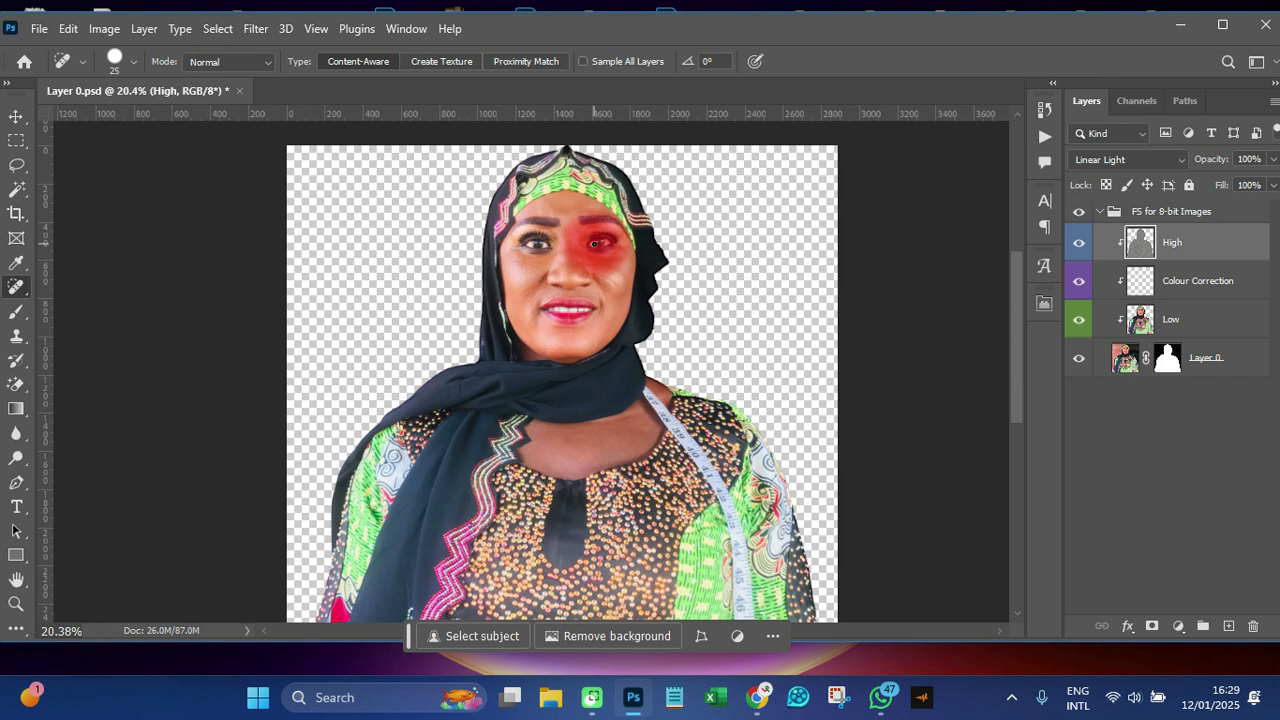
pyautogui.scroll(2, 594, 244)
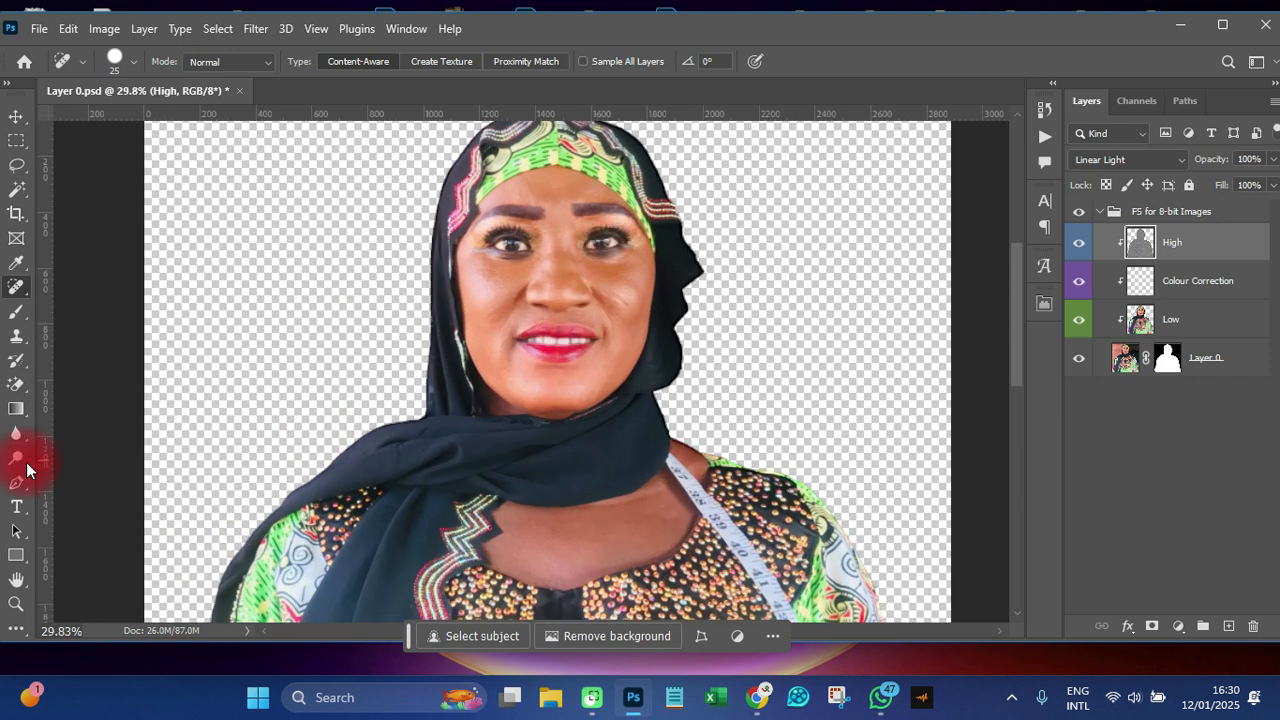
# Retouch the skin texture of the cheek on the High layer with the Clone Stamp tool
pyautogui.click(19, 338)
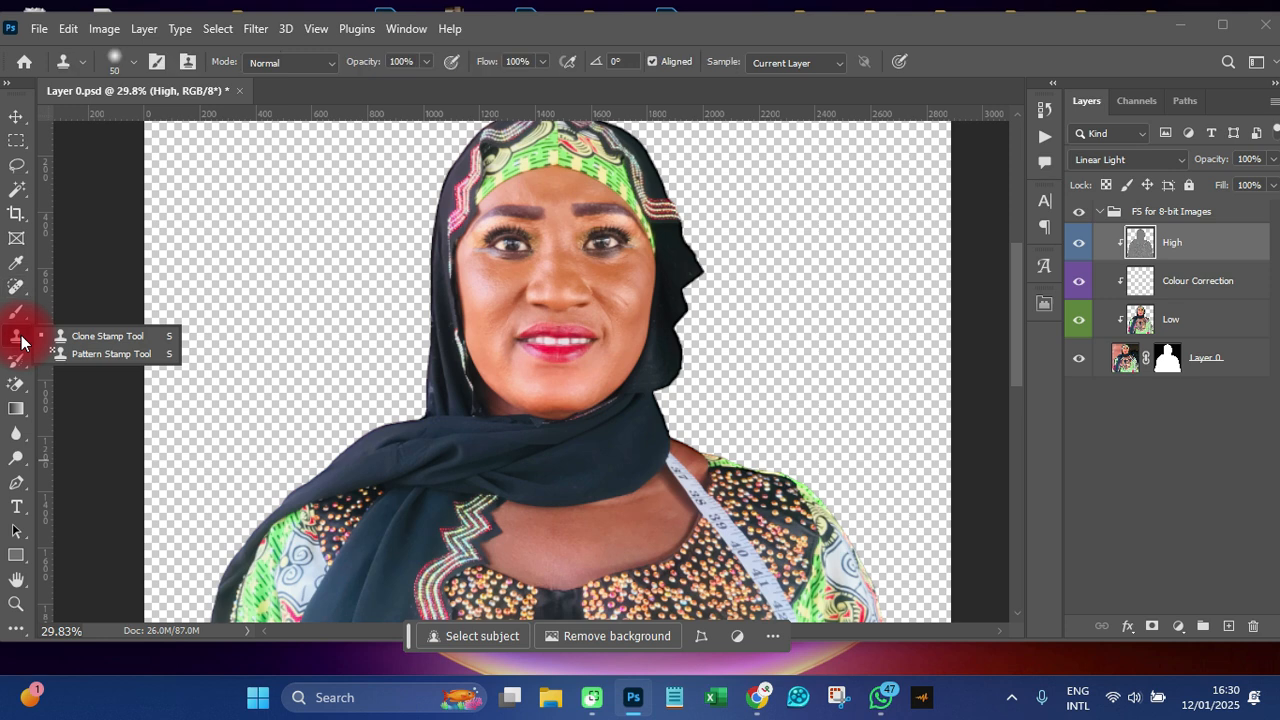
pyautogui.click(114, 338)
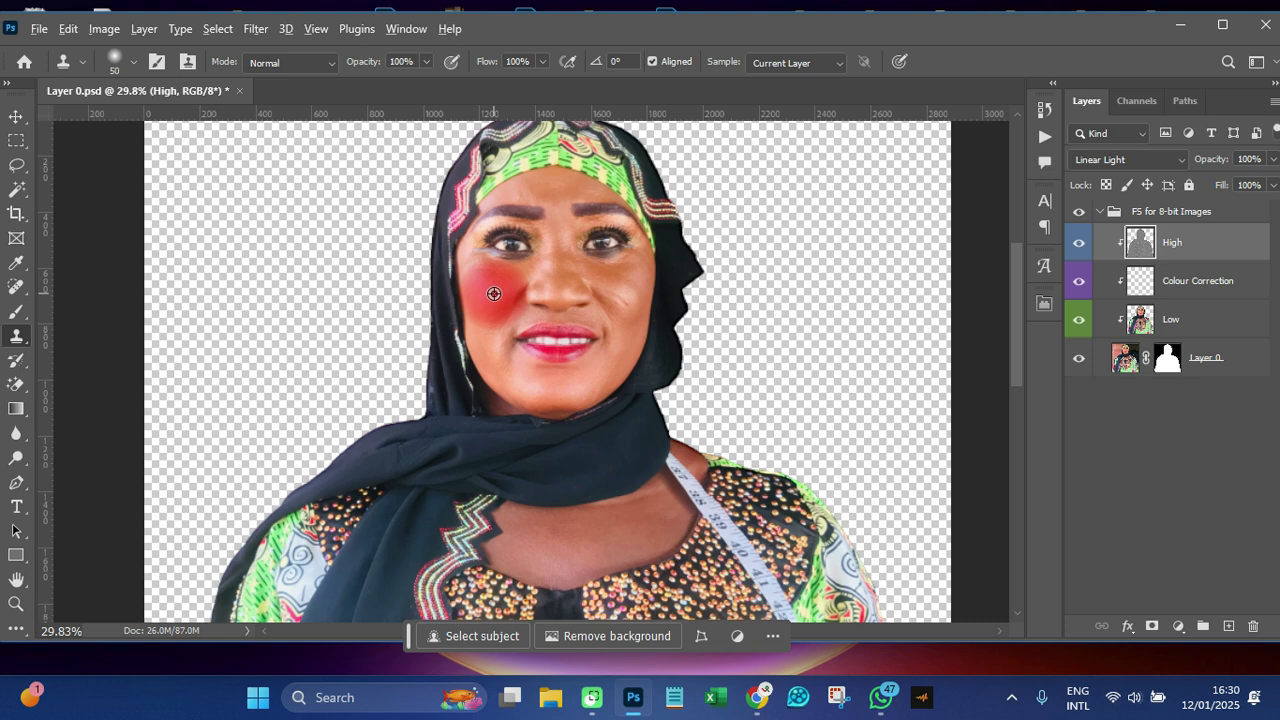
pyautogui.moveTo(494, 310)
pyautogui.mouseDown()
pyautogui.moveTo(463, 279)
pyautogui.moveTo(488, 309)
pyautogui.moveTo(513, 294)
pyautogui.moveTo(549, 341)
pyautogui.moveTo(491, 297)
pyautogui.mouseUp()
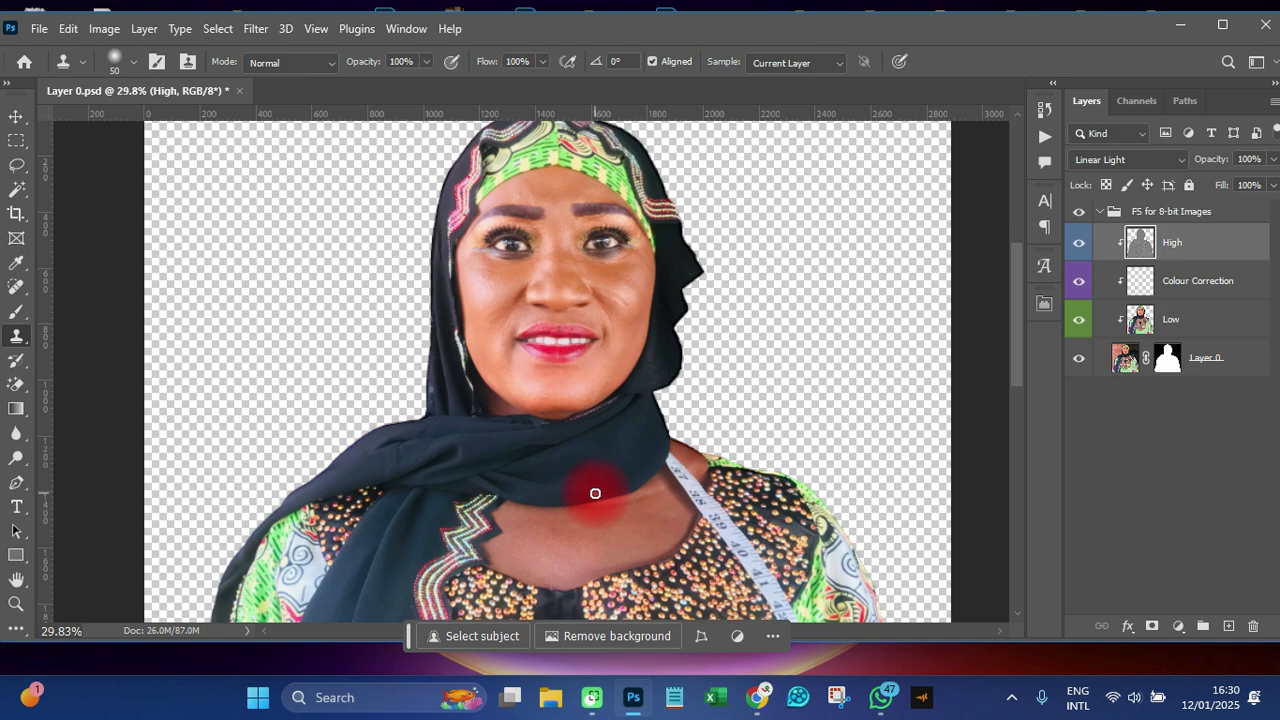
pyautogui.click(16, 117)
pyautogui.scroll(-1, 616, 366)
pyautogui.scroll(-2, 616, 365)
pyautogui.scroll(2, 616, 365)
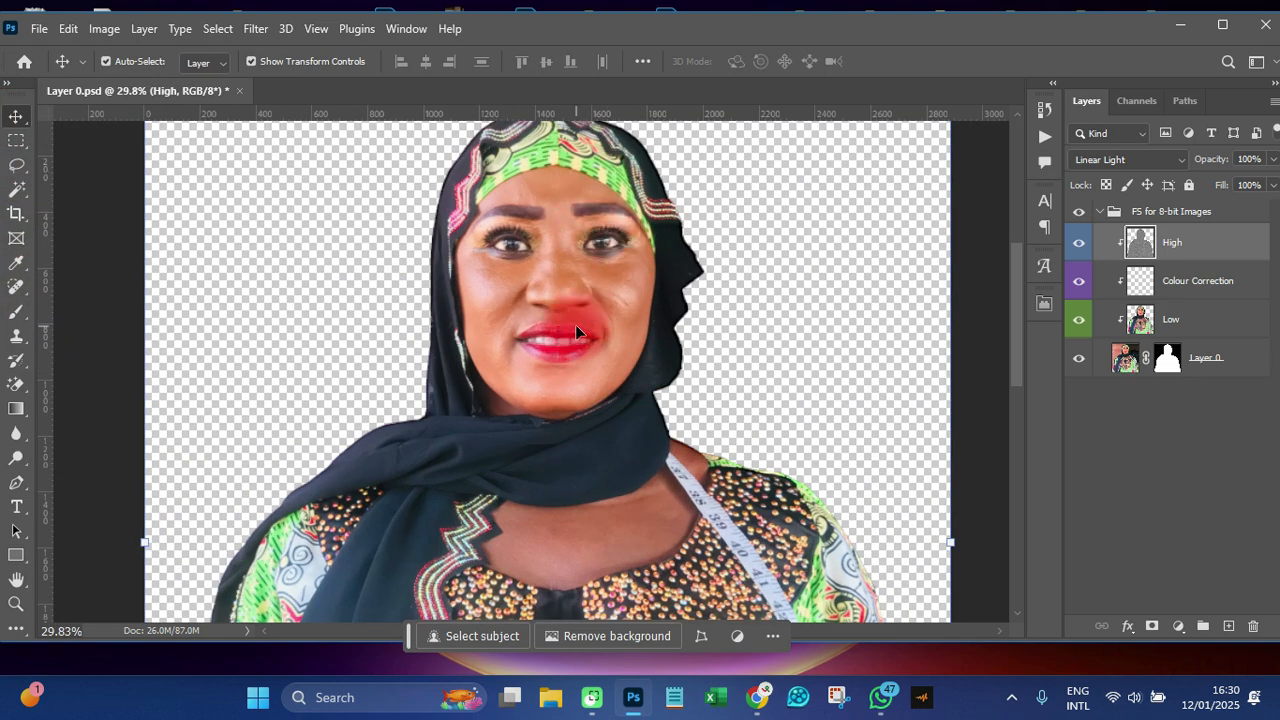
# On the Low layer, select the cheek on the image's left side with the Lasso tool, using a 20 px feather
pyautogui.click(1155, 322)
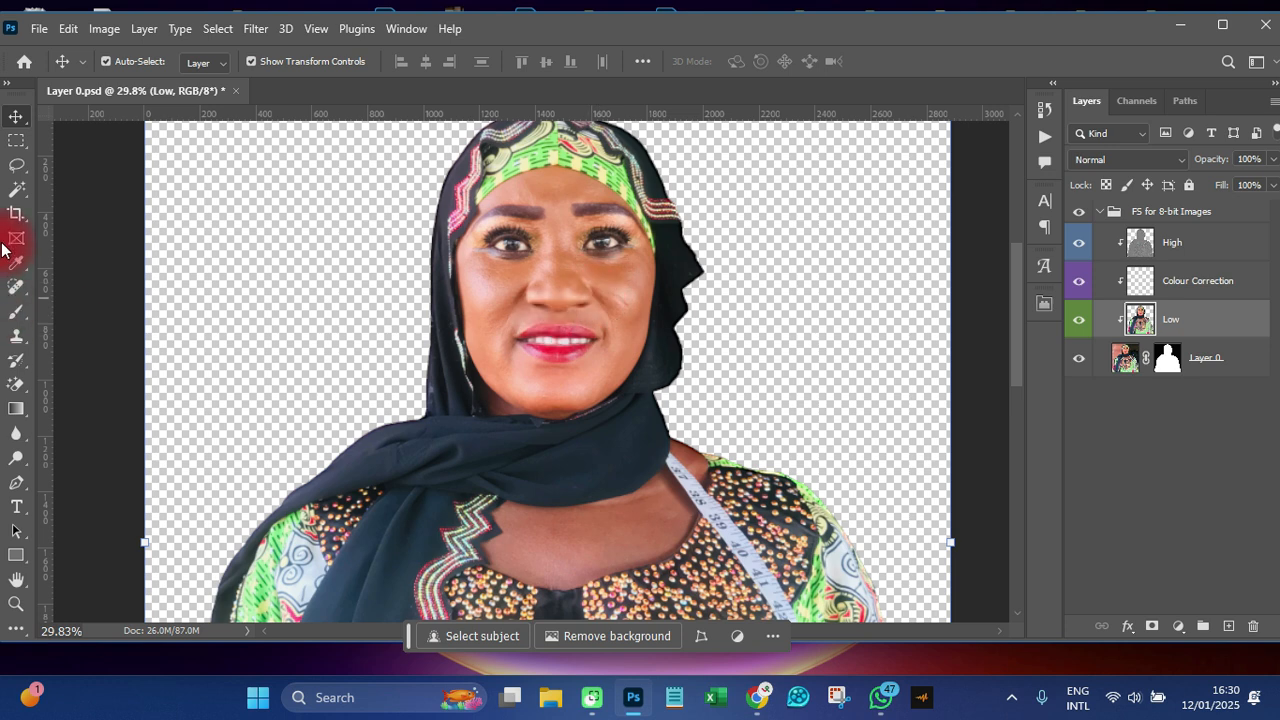
pyautogui.click(18, 166)
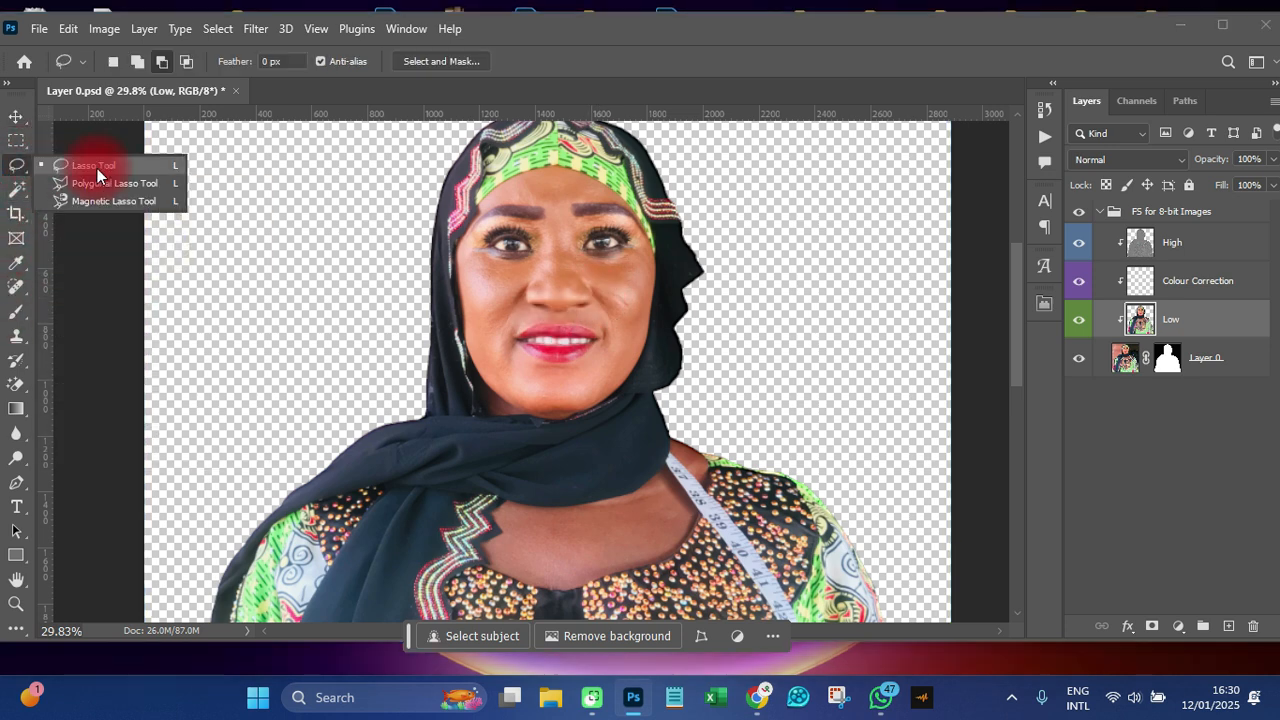
pyautogui.click(85, 166)
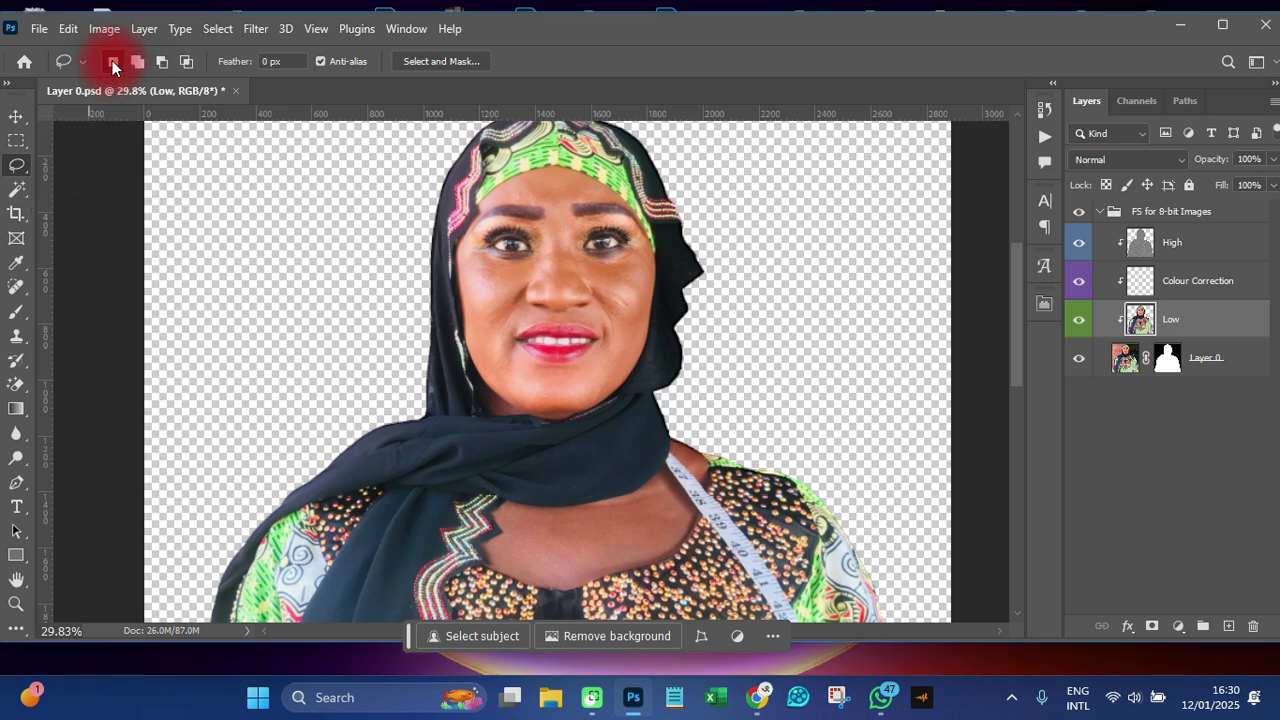
pyautogui.click(229, 62)
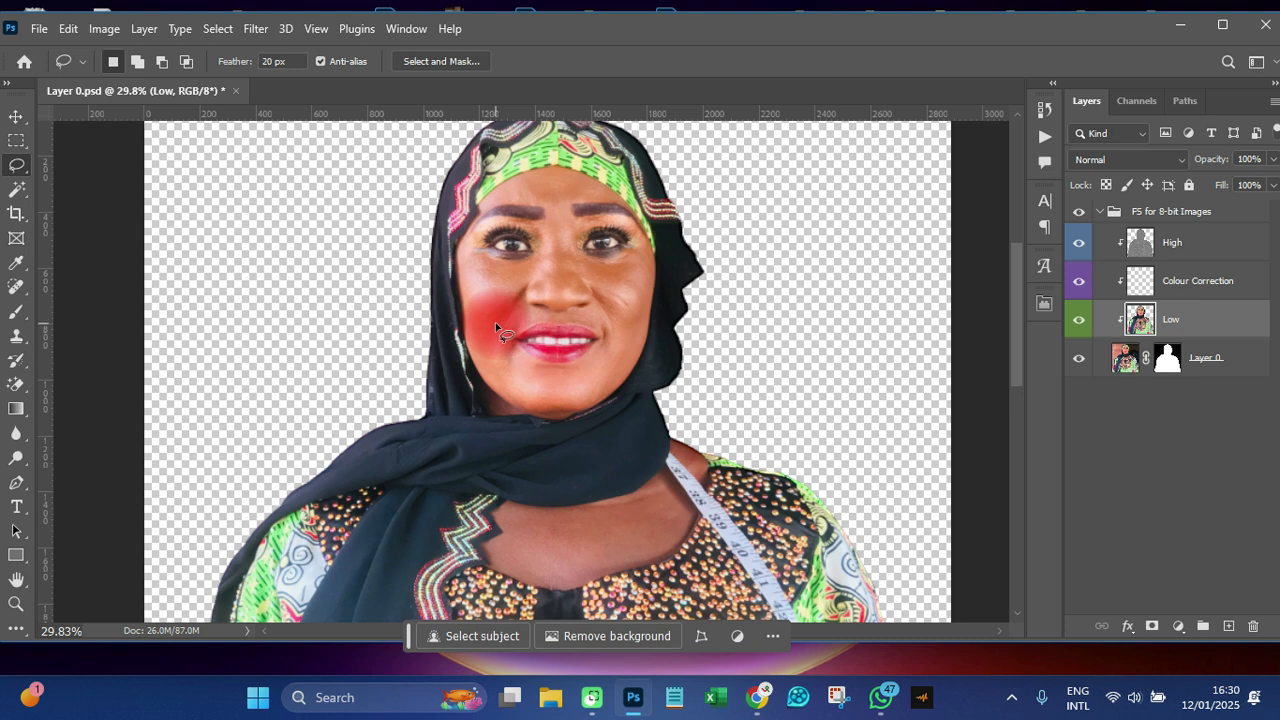
pyautogui.scroll(1, 494, 310)
pyautogui.moveTo(455, 232)
pyautogui.mouseDown()
pyautogui.moveTo(493, 252)
pyautogui.moveTo(532, 250)
pyautogui.moveTo(507, 366)
pyautogui.moveTo(474, 390)
pyautogui.moveTo(452, 240)
pyautogui.mouseUp()
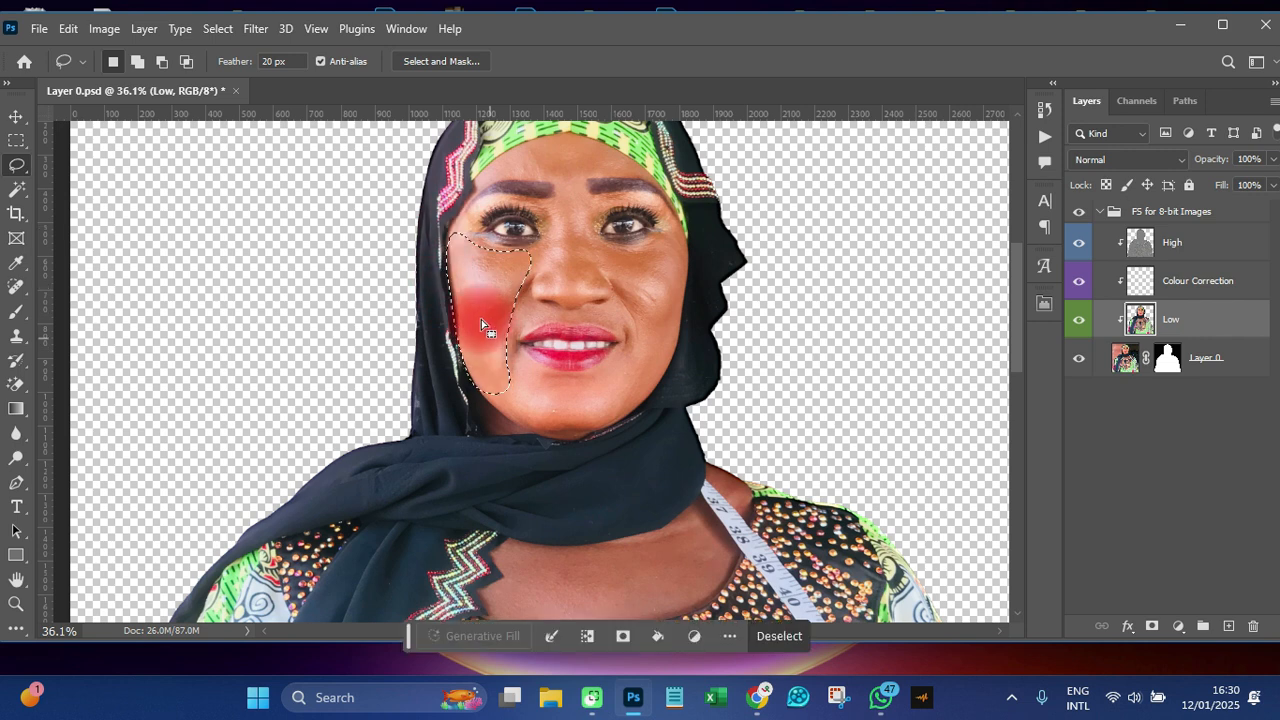
# Apply a Gaussian Blur with a radius of 20 pixels to the selected cheek
pyautogui.click(249, 29)
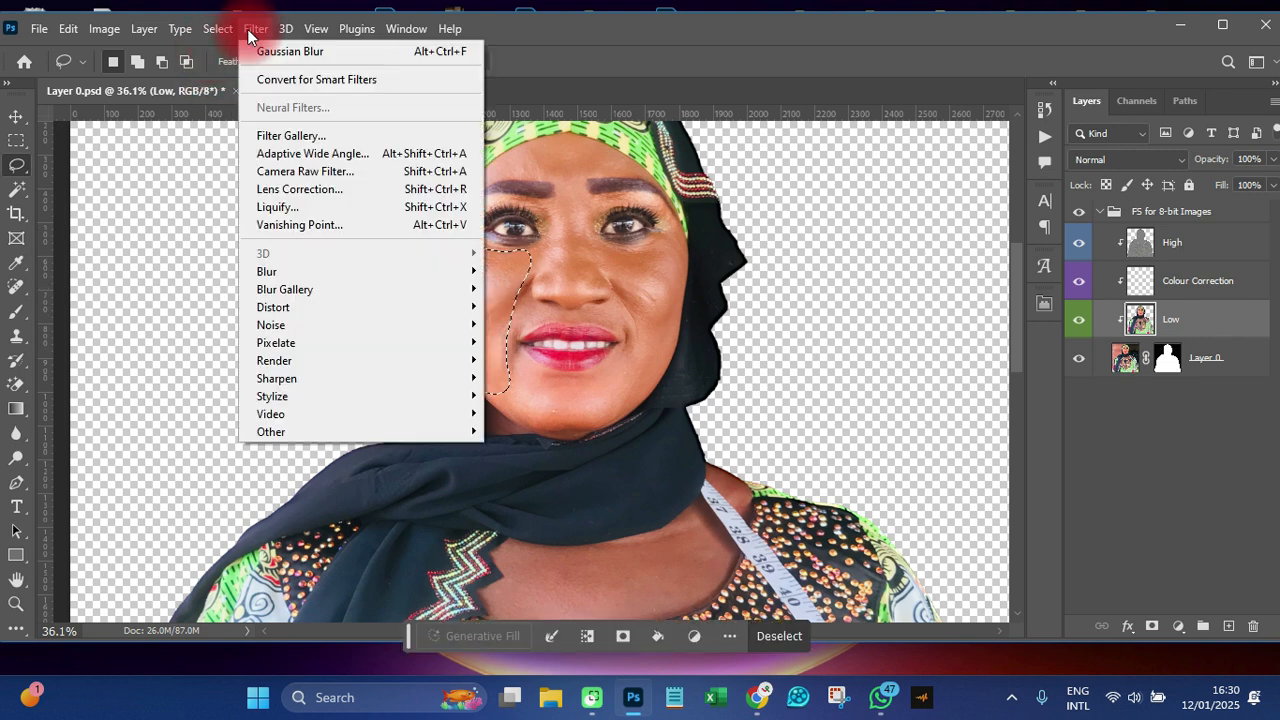
pyautogui.moveTo(270, 273)
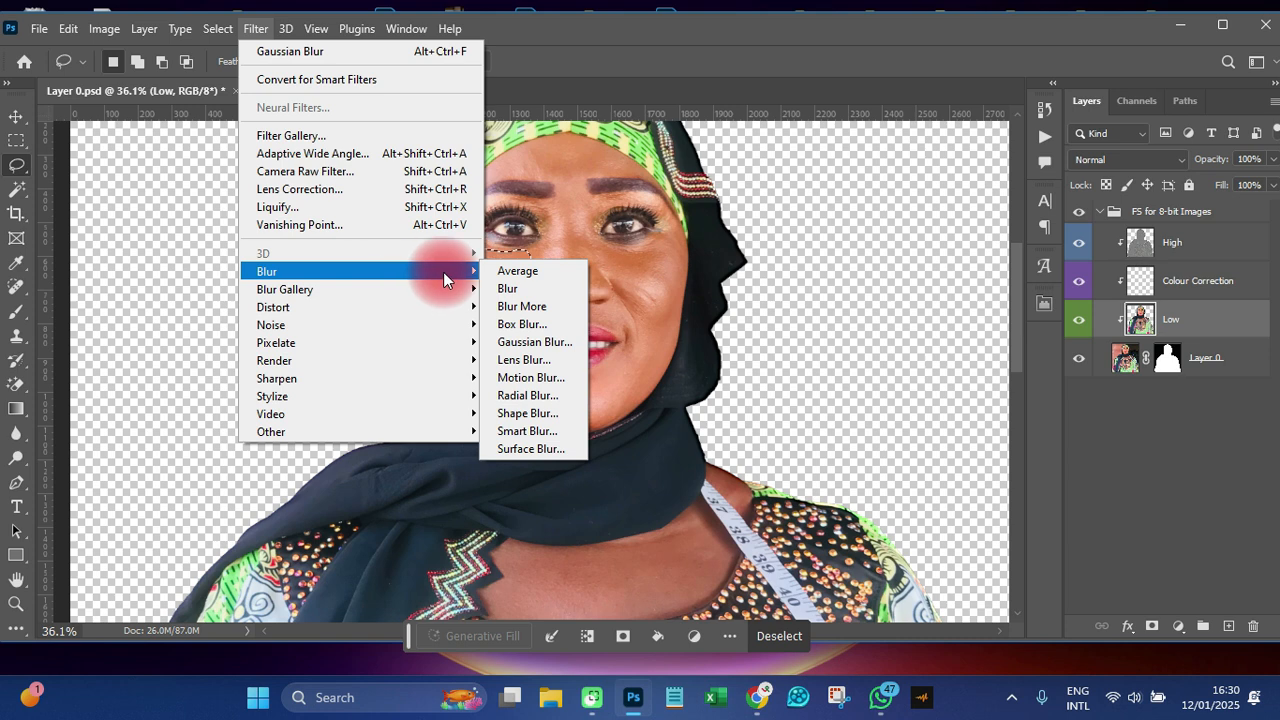
pyautogui.click(533, 343)
pyautogui.moveTo(557, 110); pyautogui.dragTo(814, 131)
pyautogui.moveTo(824, 395); pyautogui.dragTo(760, 392)
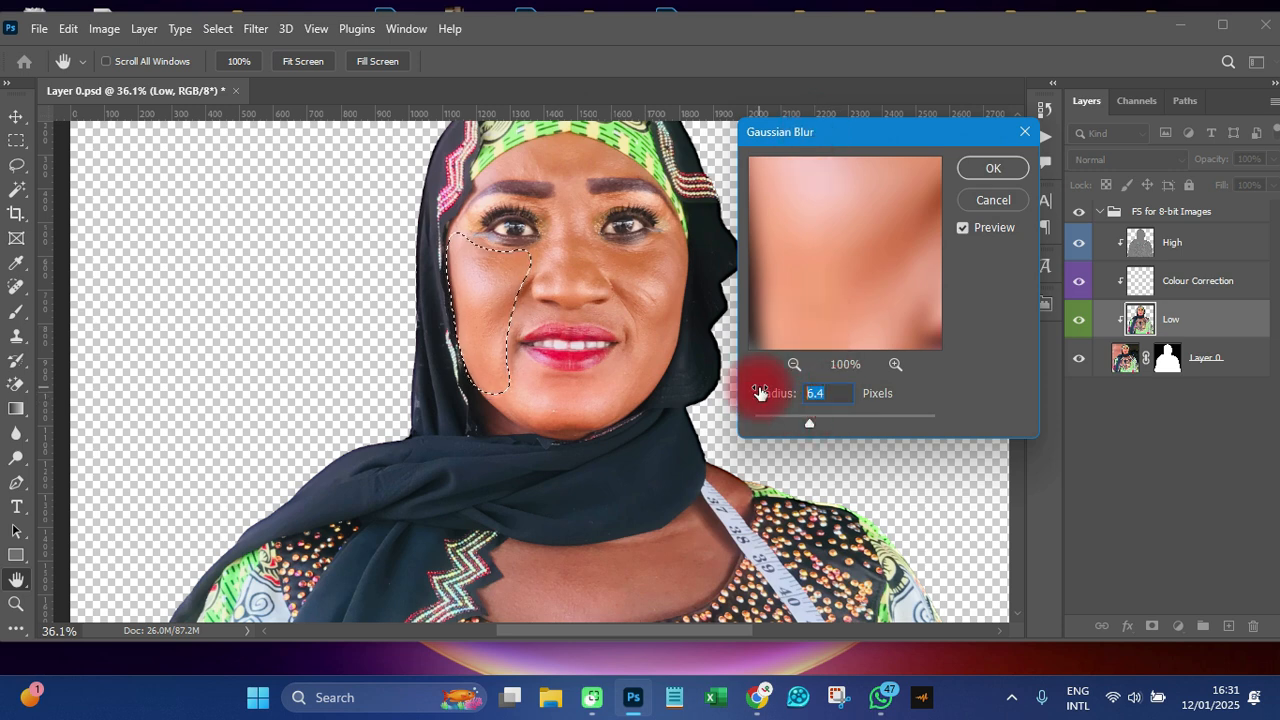
pyautogui.write('20')
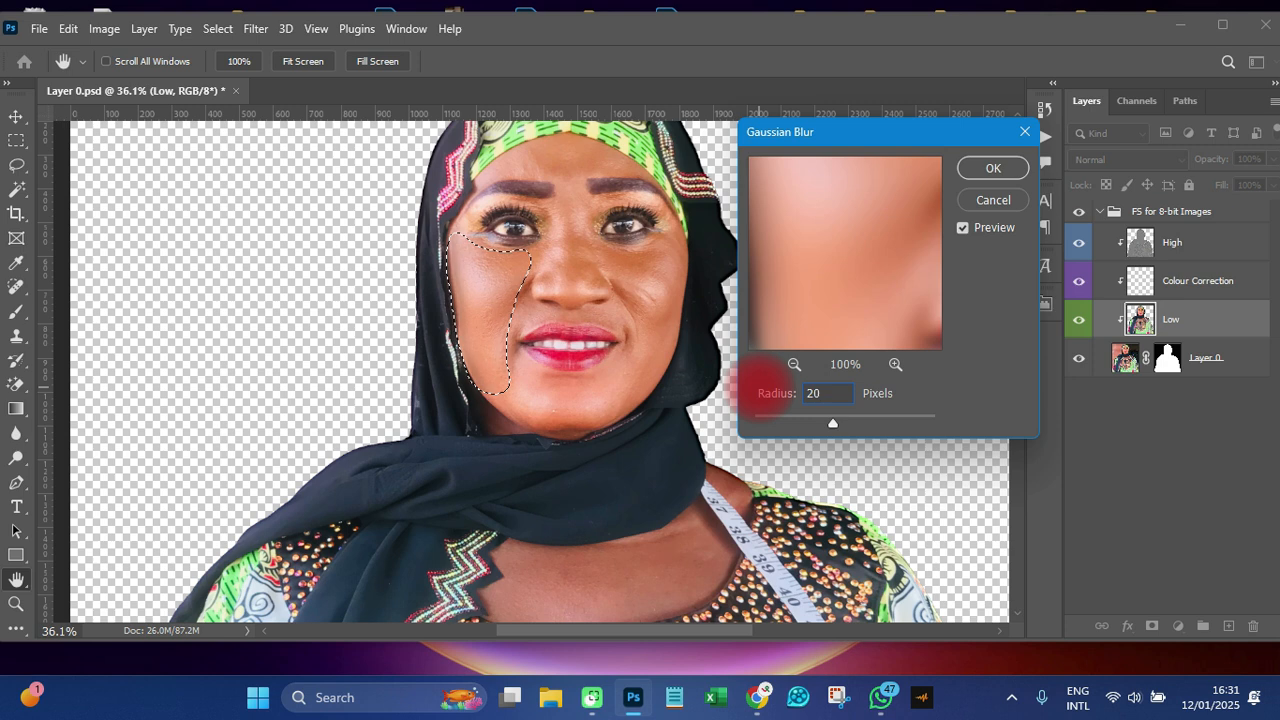
pyautogui.click(993, 170)
# Lasso the cheek on the image's right side, repeat the last Gaussian Blur on it, and deselect
pyautogui.moveTo(612, 248)
pyautogui.mouseDown()
pyautogui.moveTo(680, 233)
pyautogui.moveTo(688, 261)
pyautogui.moveTo(683, 343)
pyautogui.moveTo(652, 402)
pyautogui.moveTo(623, 396)
pyautogui.moveTo(632, 324)
pyautogui.moveTo(602, 245)
pyautogui.mouseUp()
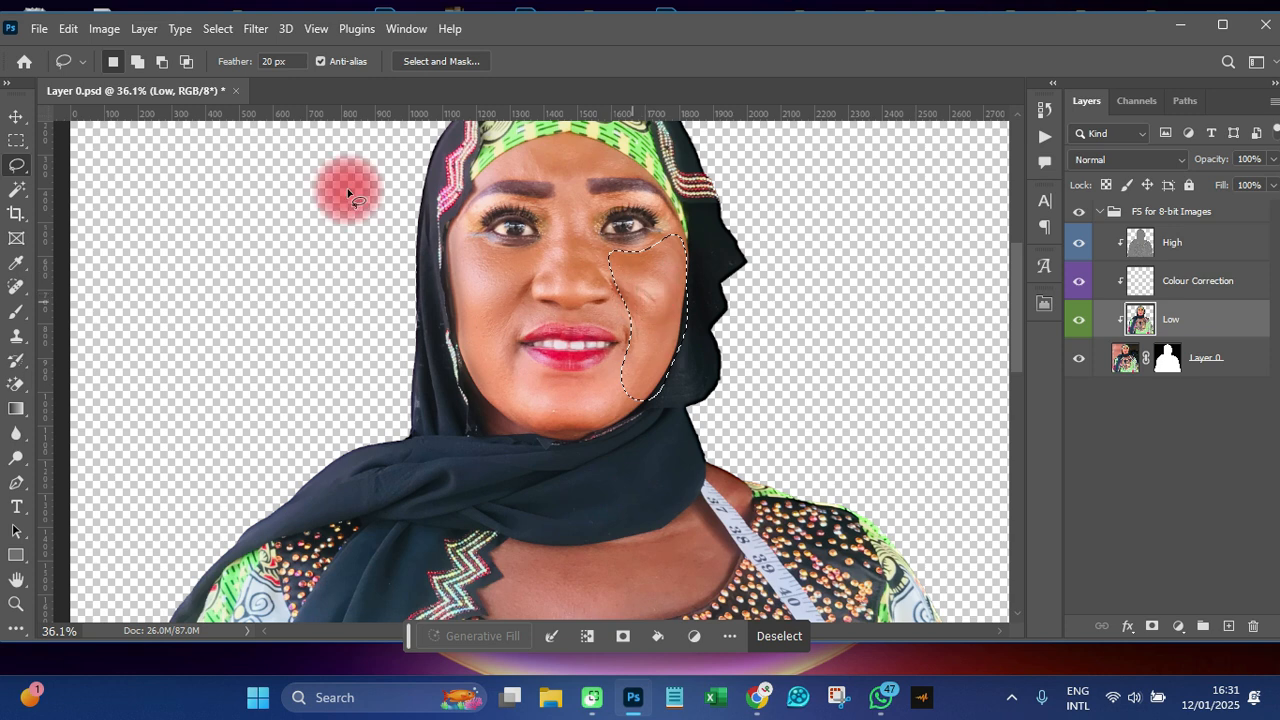
pyautogui.click(256, 29)
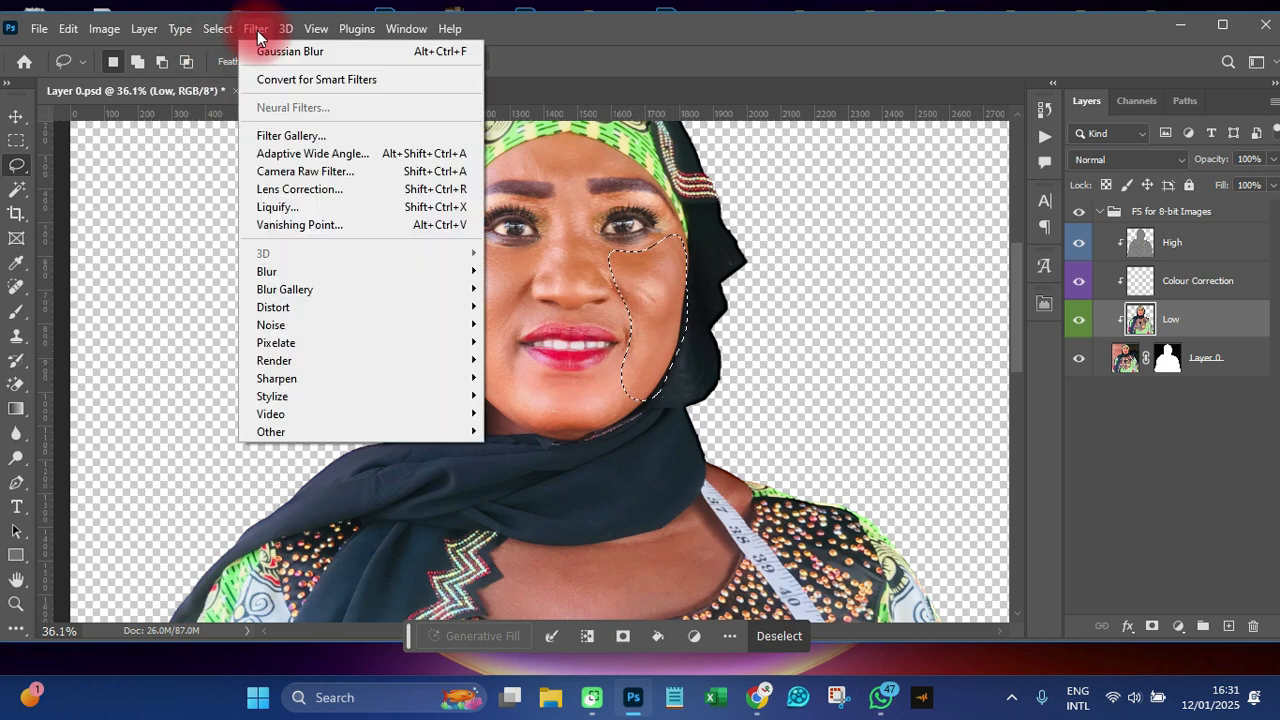
pyautogui.click(295, 52)
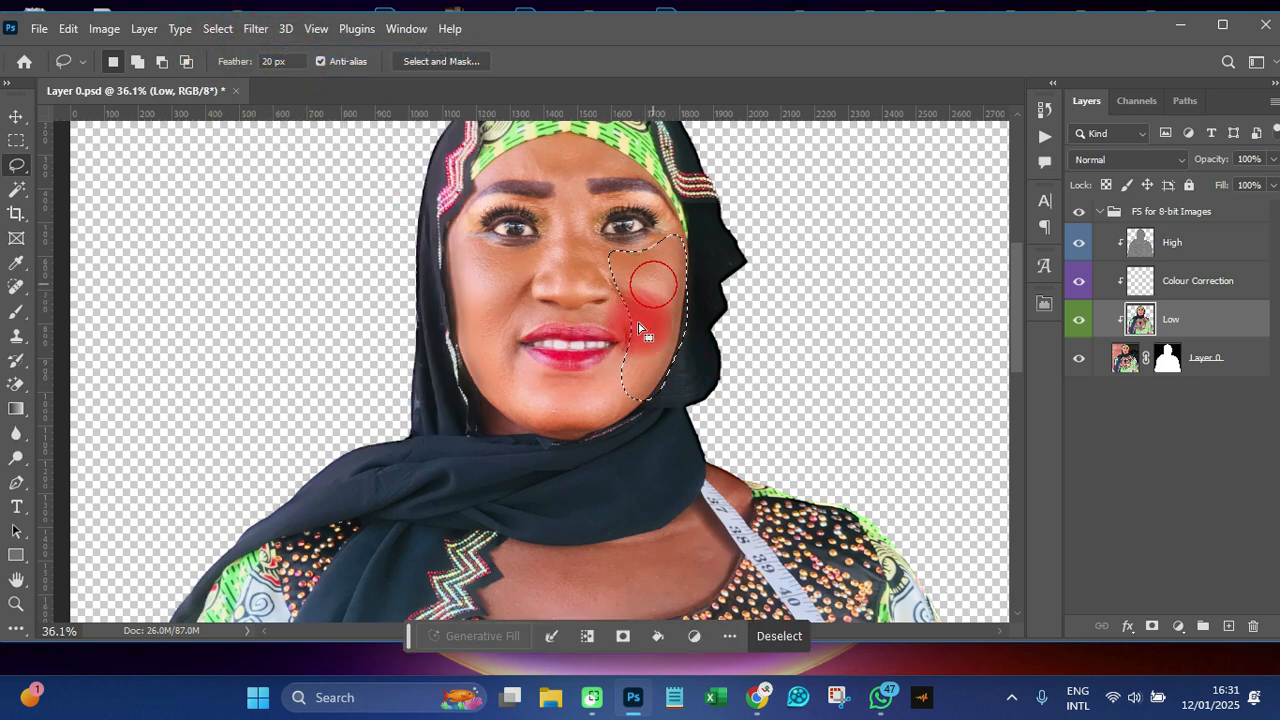
pyautogui.hotkey('ctrl', 'd')
# Lasso the chin below the lips, repeat the last Gaussian Blur on it, and deselect
pyautogui.moveTo(595, 378)
pyautogui.mouseDown()
pyautogui.moveTo(622, 405)
pyautogui.moveTo(545, 428)
pyautogui.mouseUp()
pyautogui.moveTo(504, 380); pyautogui.dragTo(504, 372)
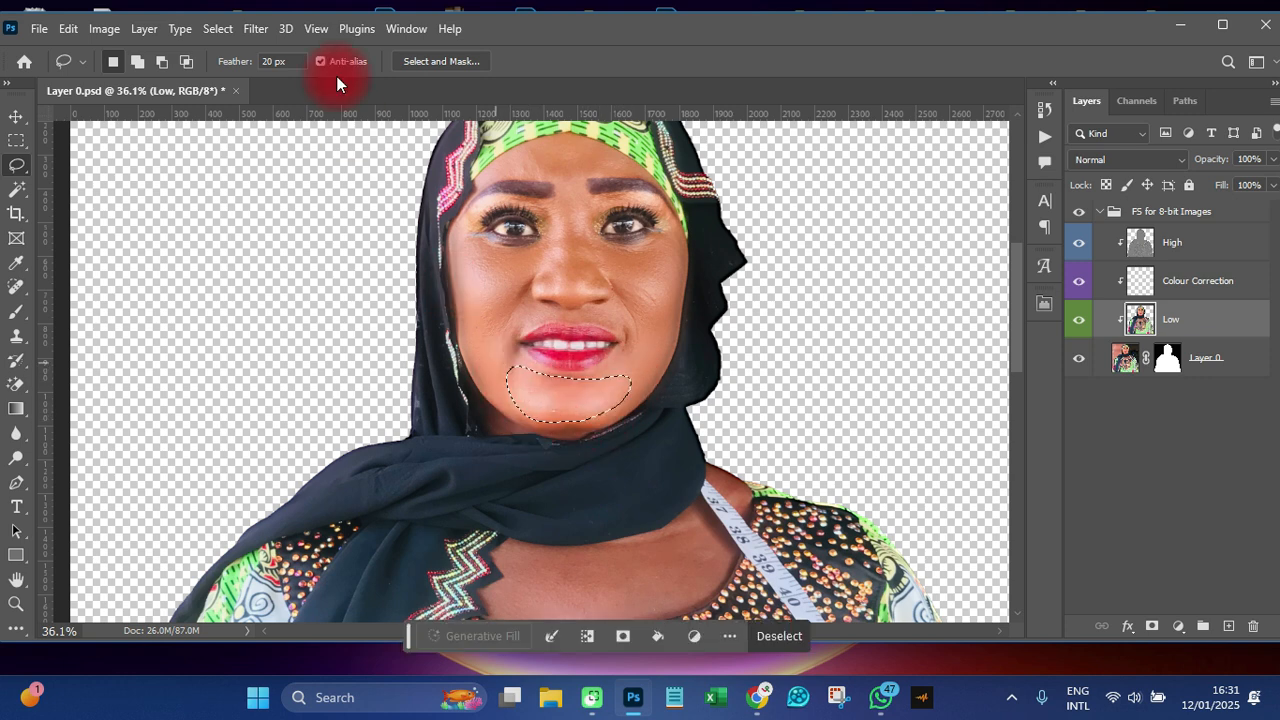
pyautogui.click(255, 28)
pyautogui.click(267, 52)
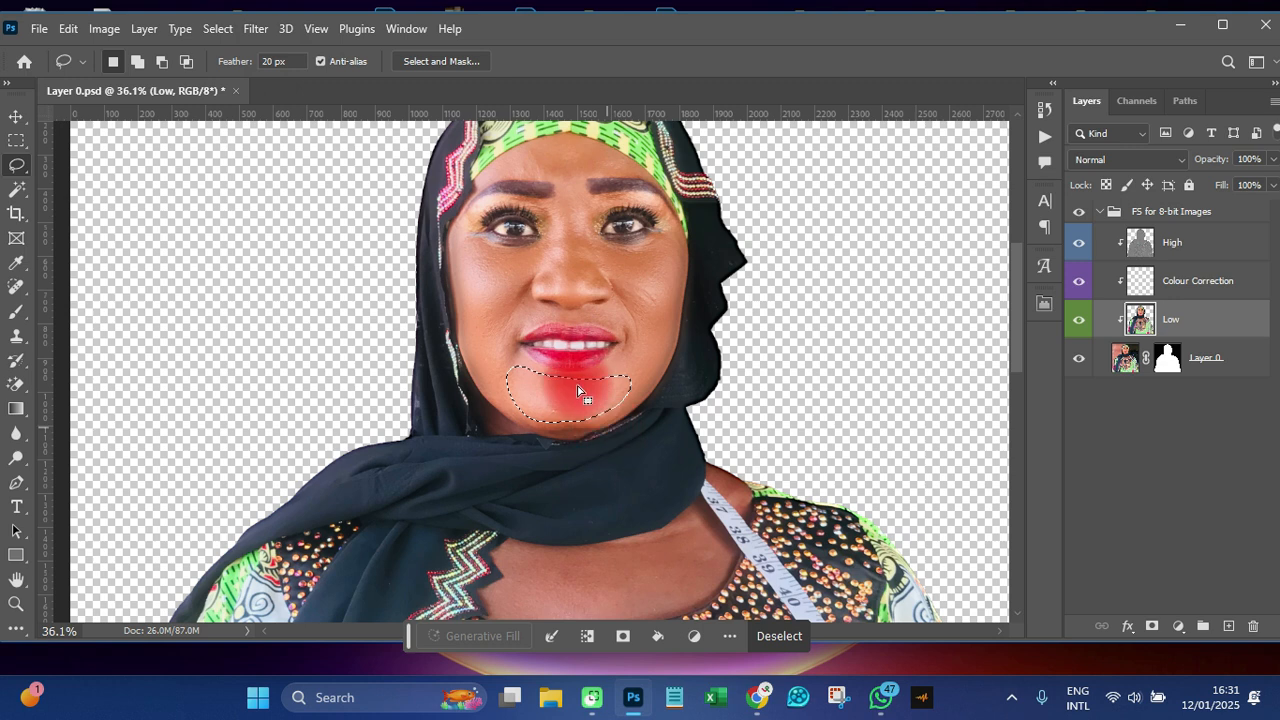
pyautogui.hotkey('ctrl', 'd')
# Lasso the forehead above the eyebrows, repeat the last Gaussian Blur on it, and deselect
pyautogui.moveTo(485, 168)
pyautogui.mouseDown()
pyautogui.moveTo(580, 137)
pyautogui.moveTo(632, 155)
pyautogui.moveTo(658, 186)
pyautogui.moveTo(476, 180)
pyautogui.mouseUp()
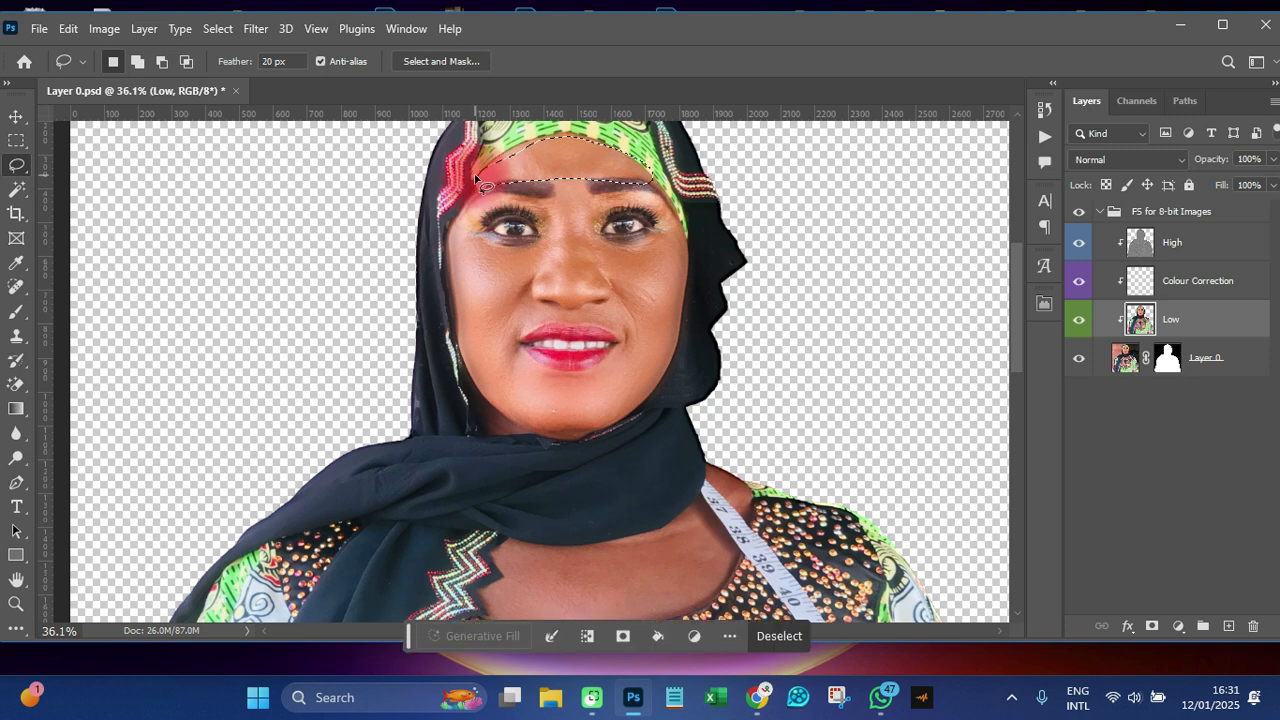
pyautogui.click(255, 28)
pyautogui.click(270, 51)
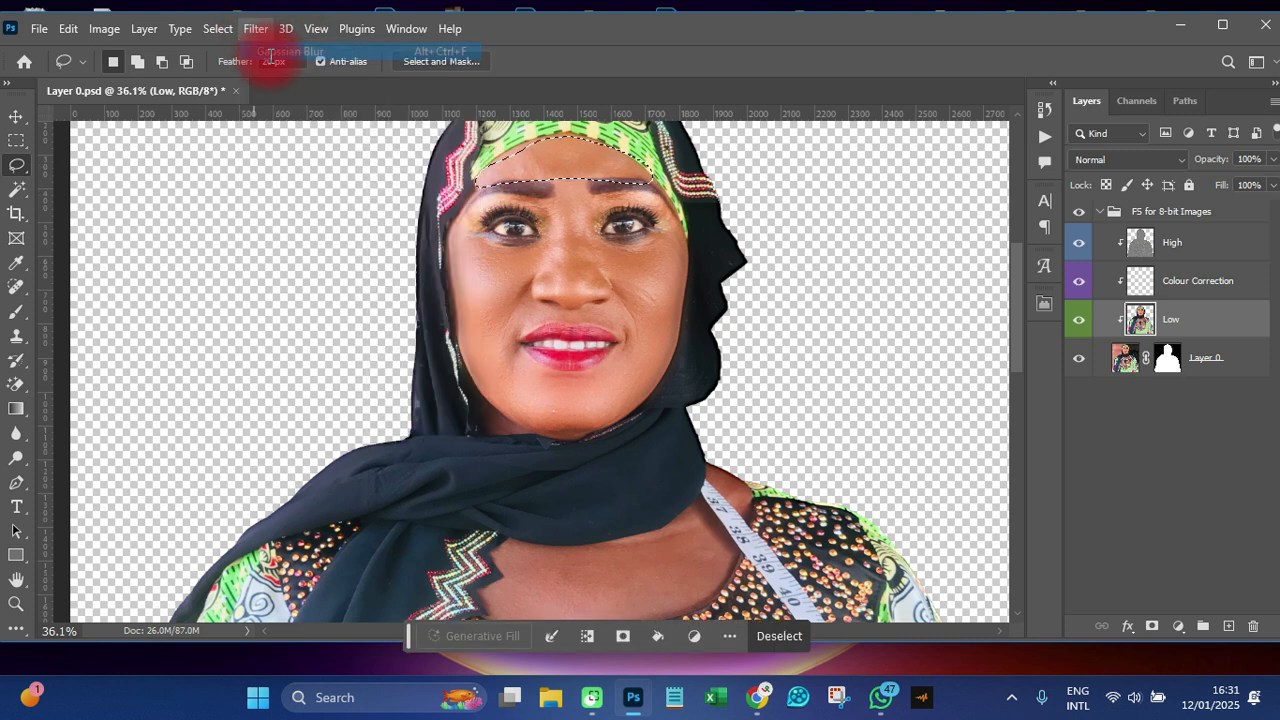
pyautogui.click(567, 247)
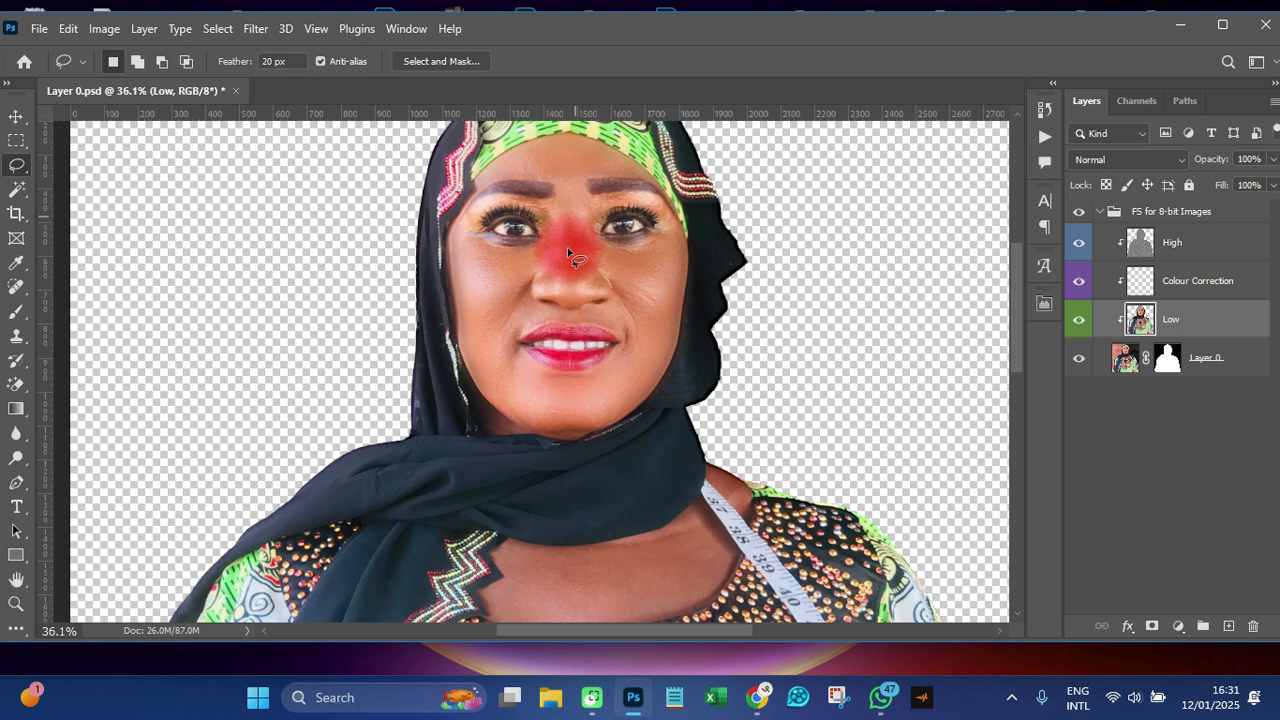
# Lasso the nose bridge from between the eyebrows to the nose tip, repeat the last Gaussian Blur, and deselect
pyautogui.moveTo(554, 178)
pyautogui.mouseDown()
pyautogui.moveTo(558, 276)
pyautogui.moveTo(578, 283)
pyautogui.moveTo(593, 247)
pyautogui.mouseUp()
pyautogui.moveTo(580, 182); pyautogui.dragTo(556, 177)
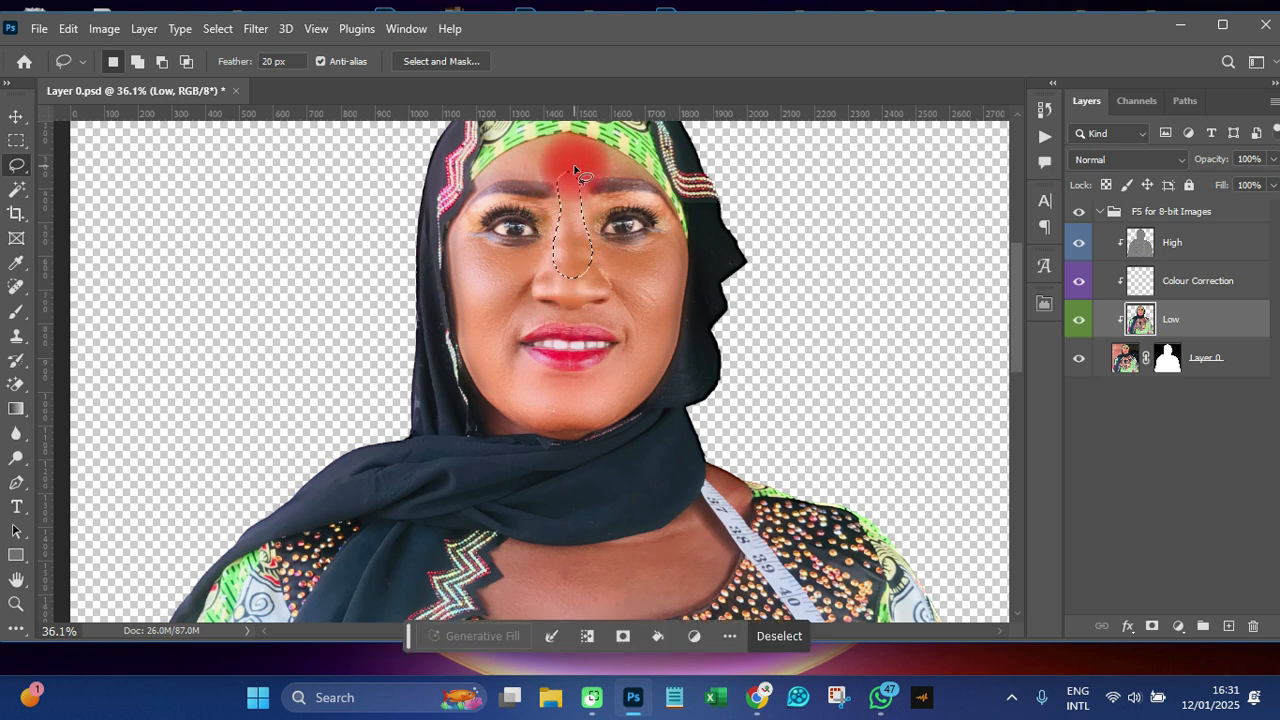
pyautogui.click(251, 30)
pyautogui.click(285, 52)
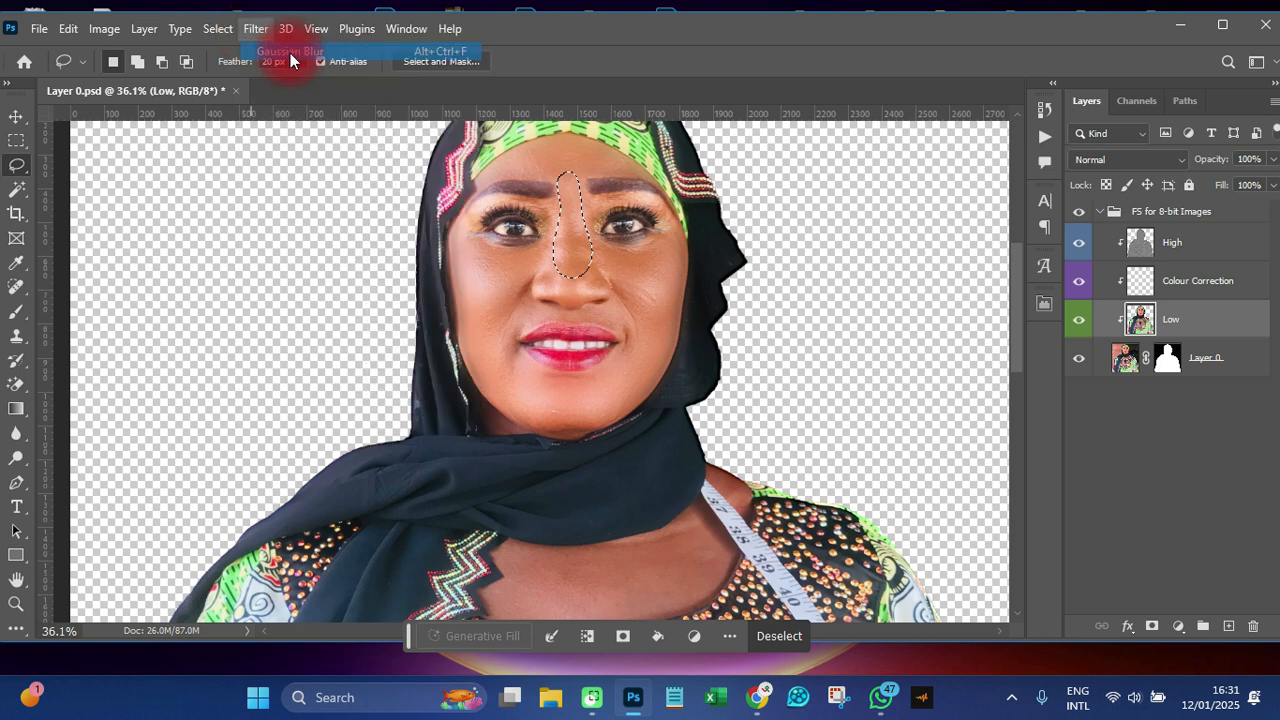
pyautogui.moveTo(660, 337)
pyautogui.mouseDown()
pyautogui.moveTo(638, 301)
pyautogui.moveTo(620, 342)
pyautogui.mouseUp()
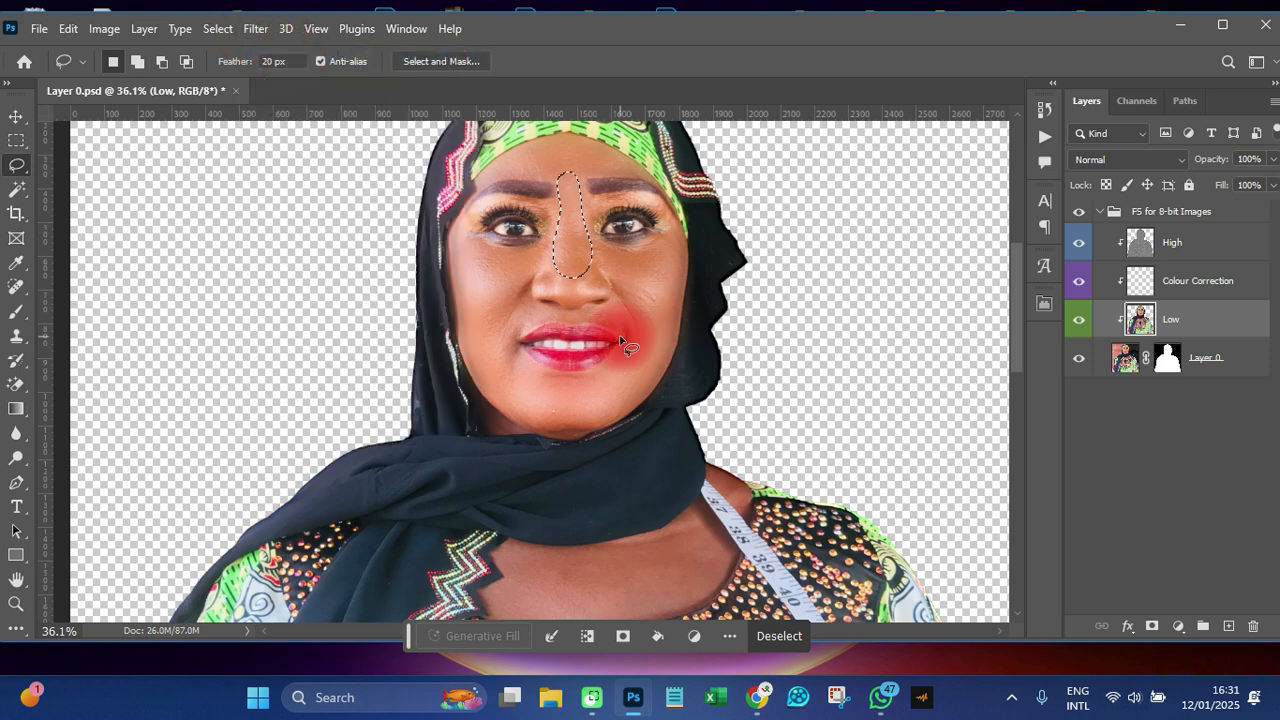
pyautogui.click(633, 269)
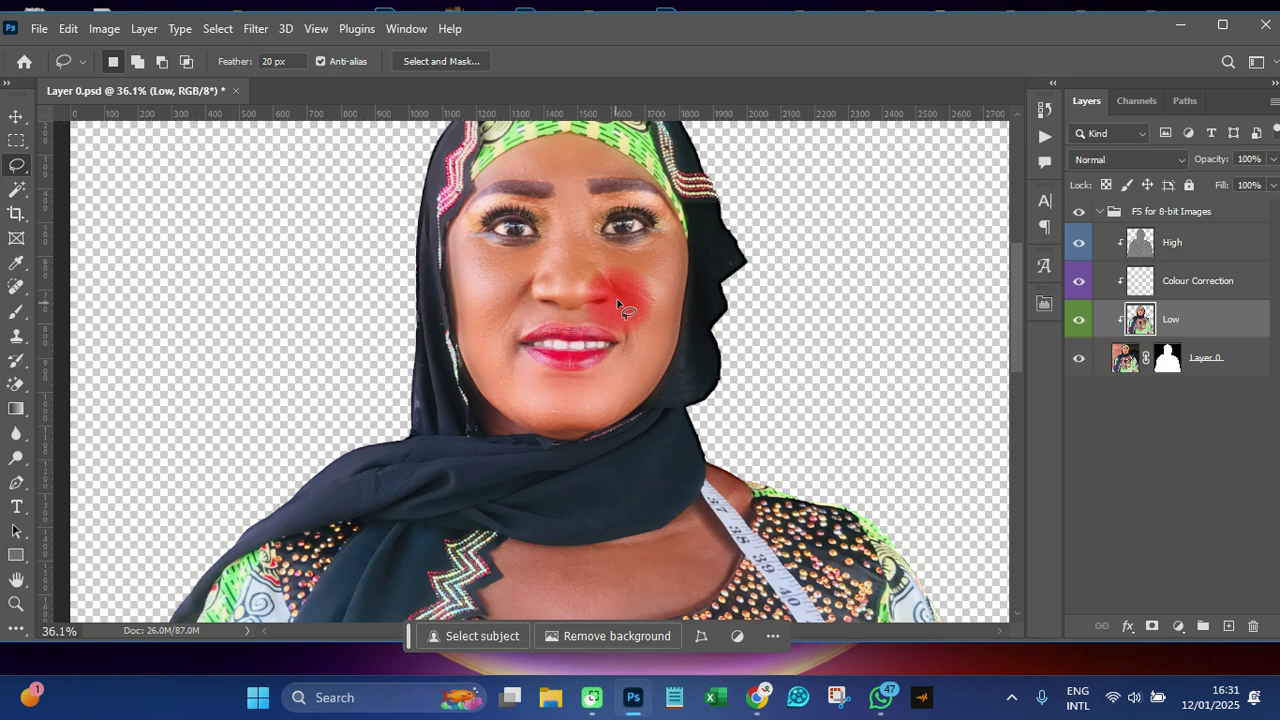
# Lasso the bare skin of the upper chest inside the neckline, repeat the last Gaussian Blur, and deselect
pyautogui.scroll(-4, 617, 301)
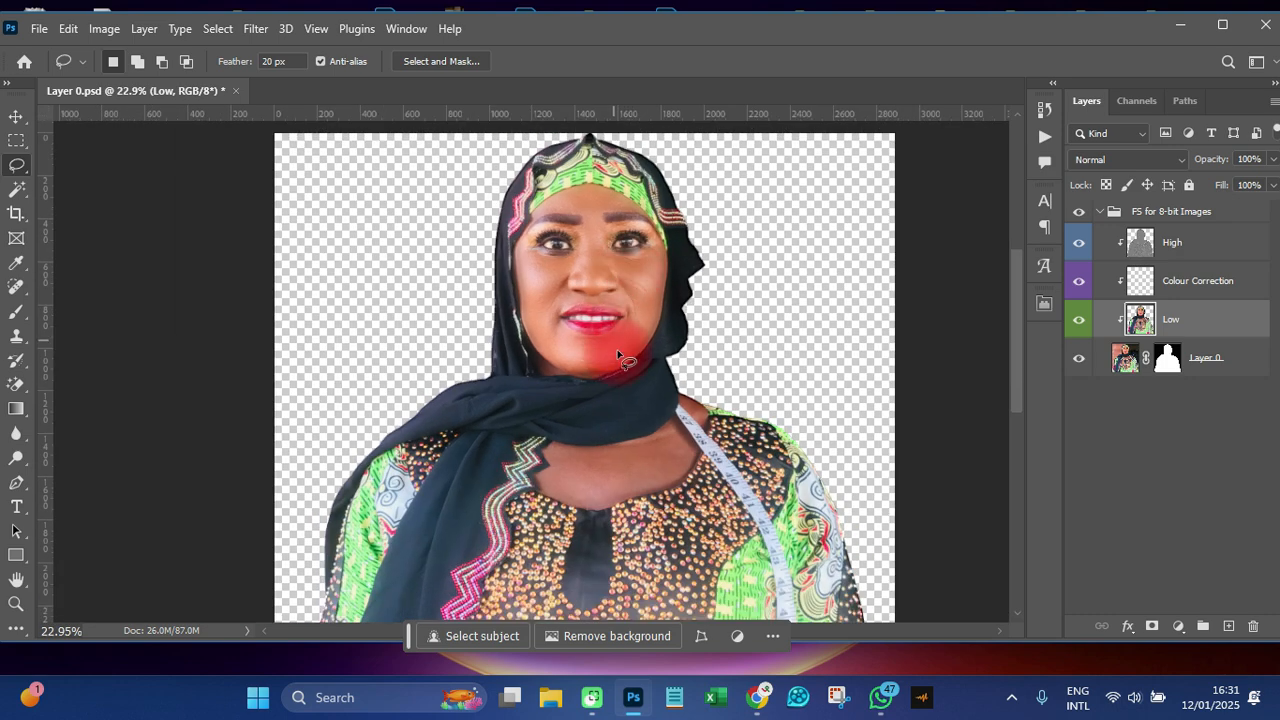
pyautogui.scroll(3, 617, 355)
pyautogui.moveTo(609, 492)
pyautogui.mouseDown()
pyautogui.moveTo(698, 466)
pyautogui.moveTo(720, 474)
pyautogui.moveTo(716, 544)
pyautogui.moveTo(580, 584)
pyautogui.moveTo(505, 544)
pyautogui.mouseUp()
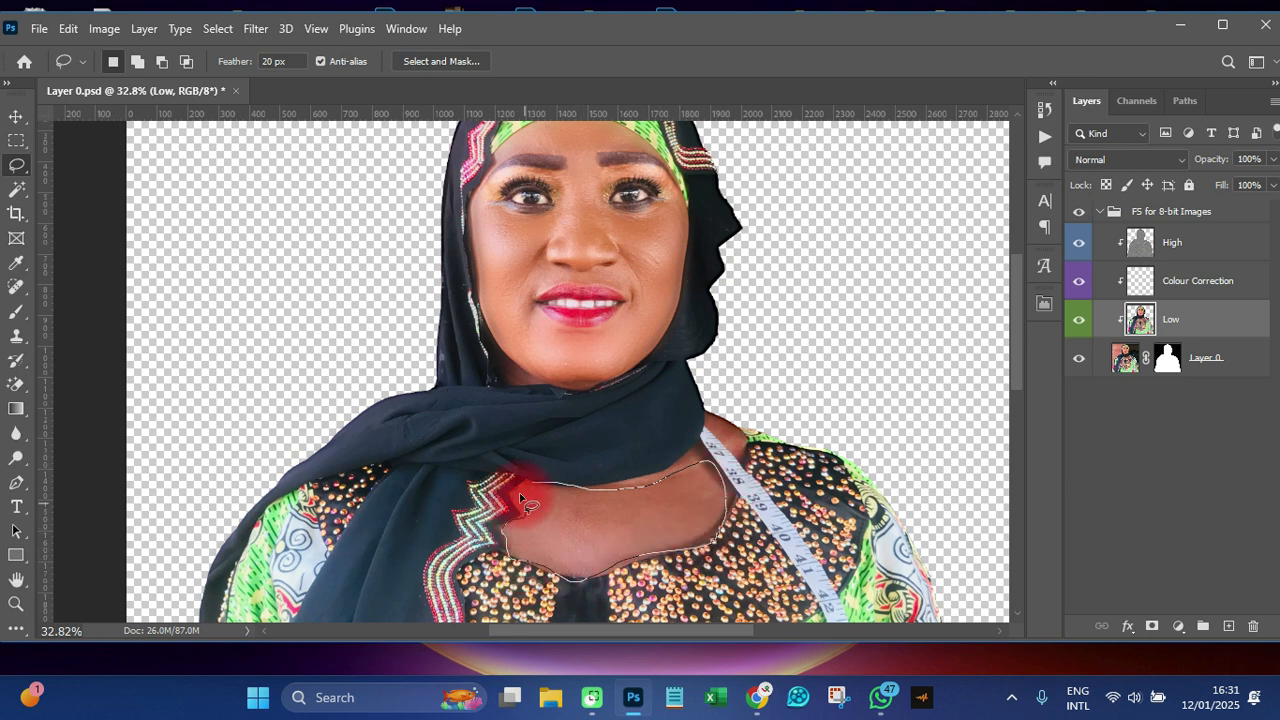
pyautogui.moveTo(535, 487); pyautogui.dragTo(528, 489)
pyautogui.click(257, 29)
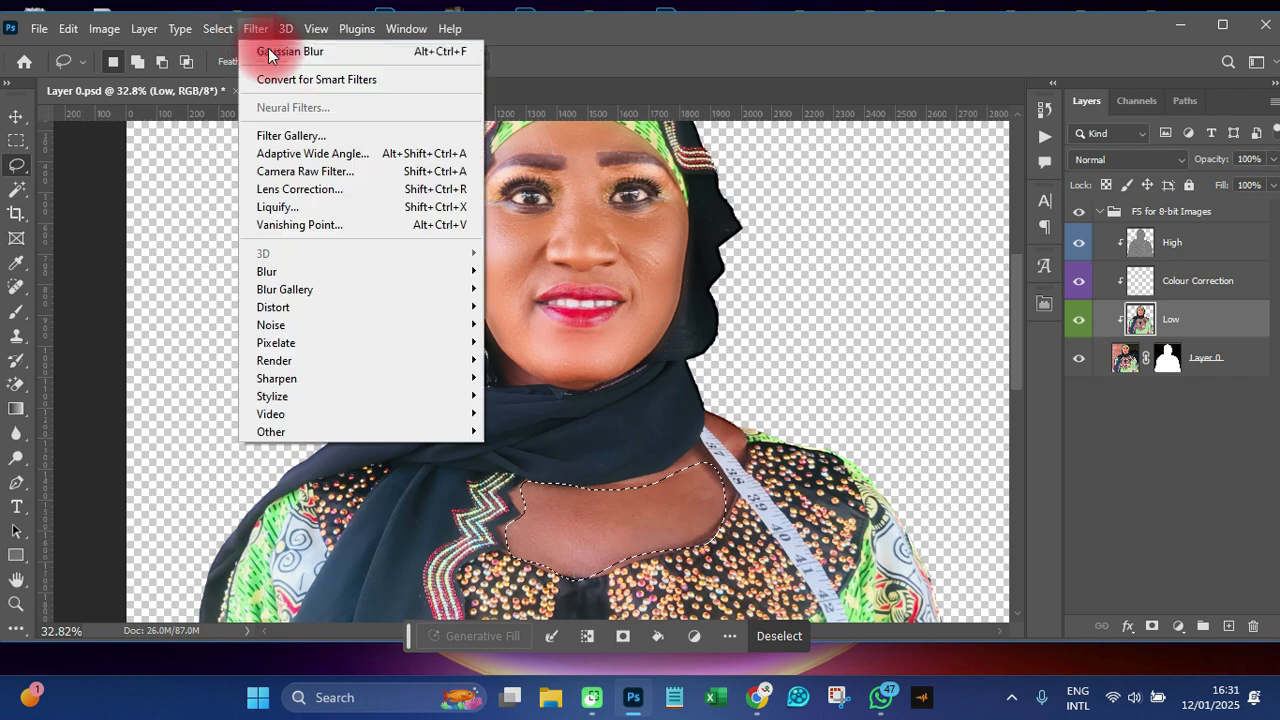
pyautogui.click(269, 51)
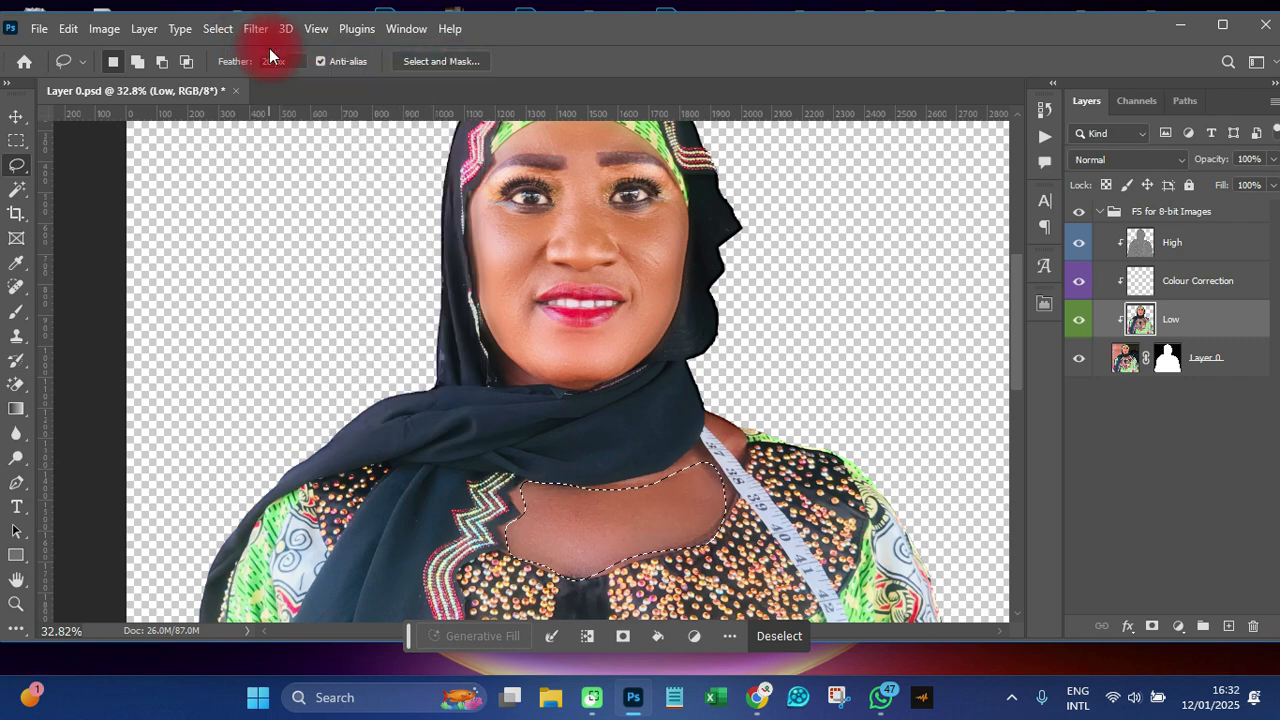
pyautogui.click(622, 512)
# Lasso the dark keyhole panel below the dress neckline and repeat the last Gaussian Blur on it
pyautogui.scroll(-5, 600, 450)
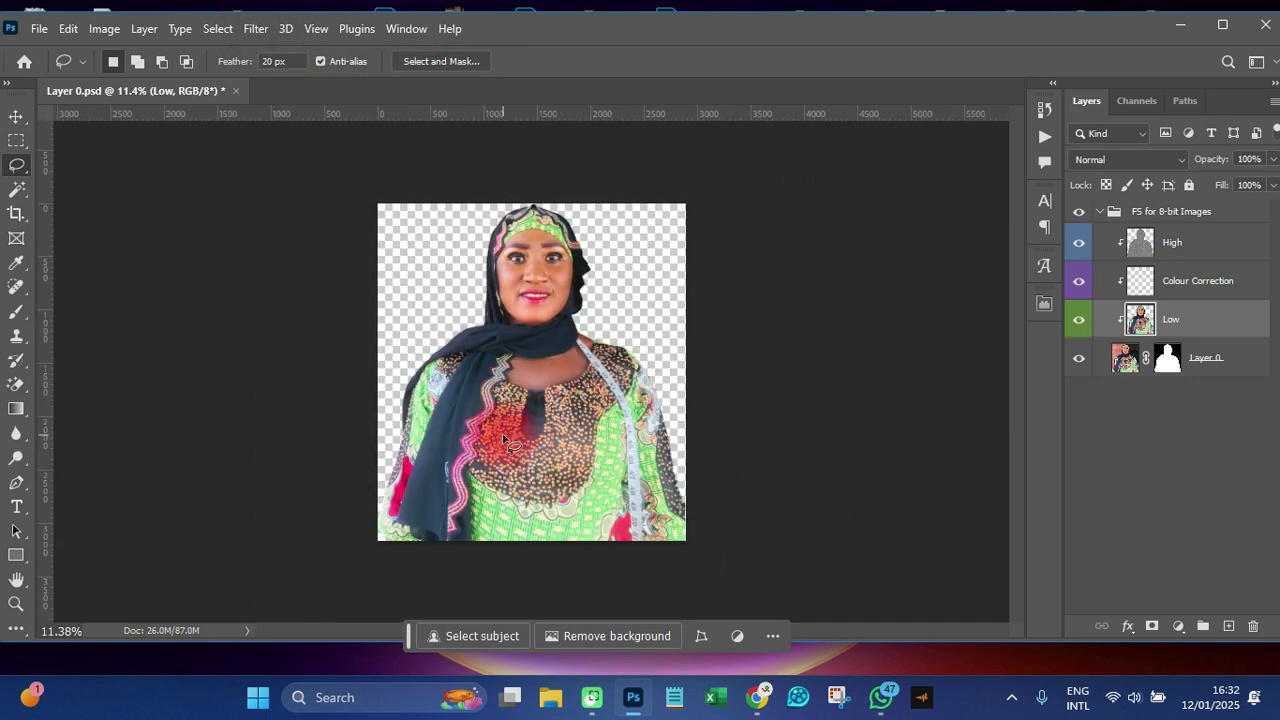
pyautogui.scroll(5, 502, 433)
pyautogui.moveTo(571, 484)
pyautogui.mouseDown()
pyautogui.moveTo(545, 415)
pyautogui.moveTo(554, 377)
pyautogui.moveTo(535, 495)
pyautogui.mouseUp()
pyautogui.click(257, 29)
pyautogui.click(271, 49)
pyautogui.scroll(-1, 678, 507)
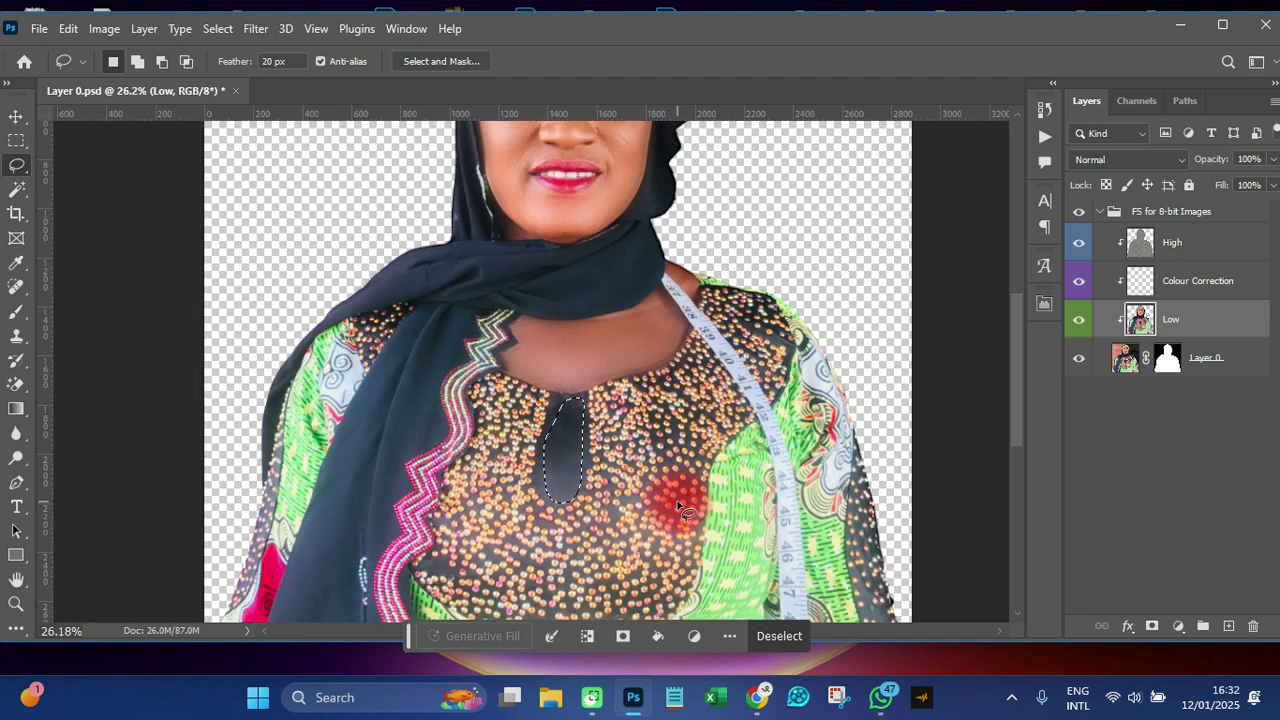
pyautogui.scroll(-2, 678, 507)
# Lasso the smooth part of the black scarf below the chin, repeat the last Gaussian Blur on it, and deselect
pyautogui.scroll(4, 571, 457)
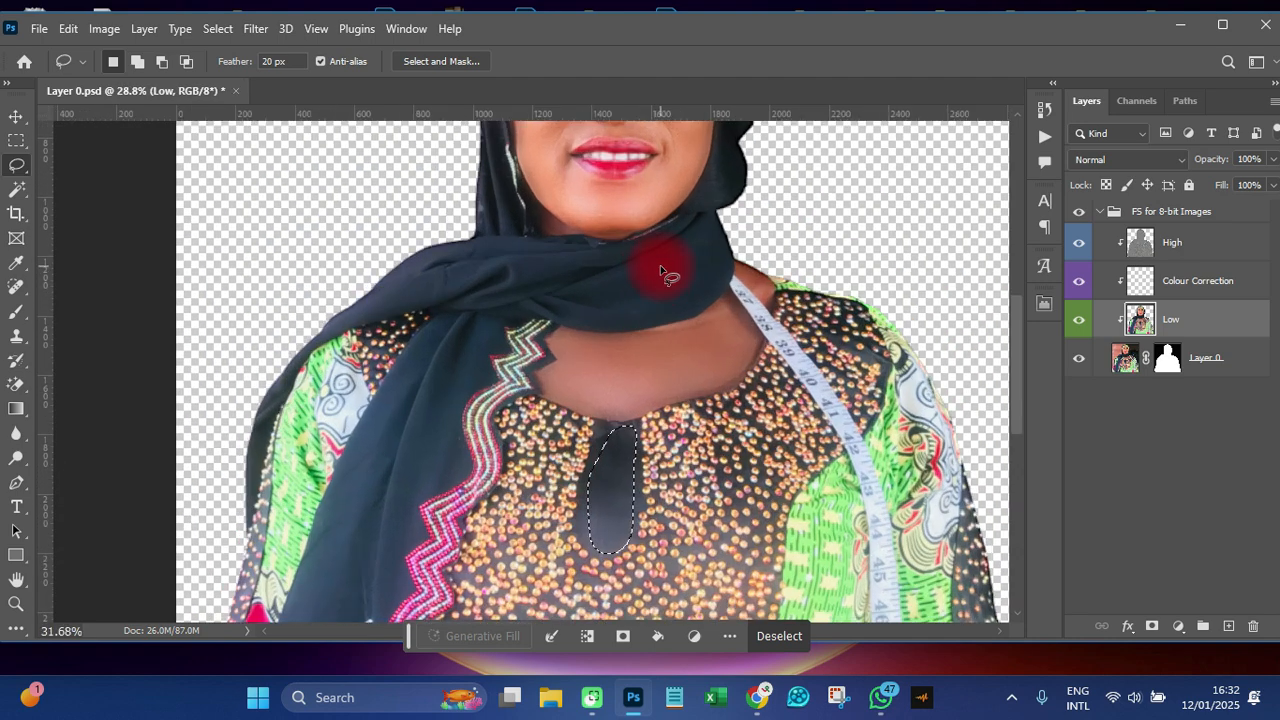
pyautogui.scroll(2, 660, 265)
pyautogui.click(592, 286)
pyautogui.moveTo(720, 305); pyautogui.dragTo(614, 337)
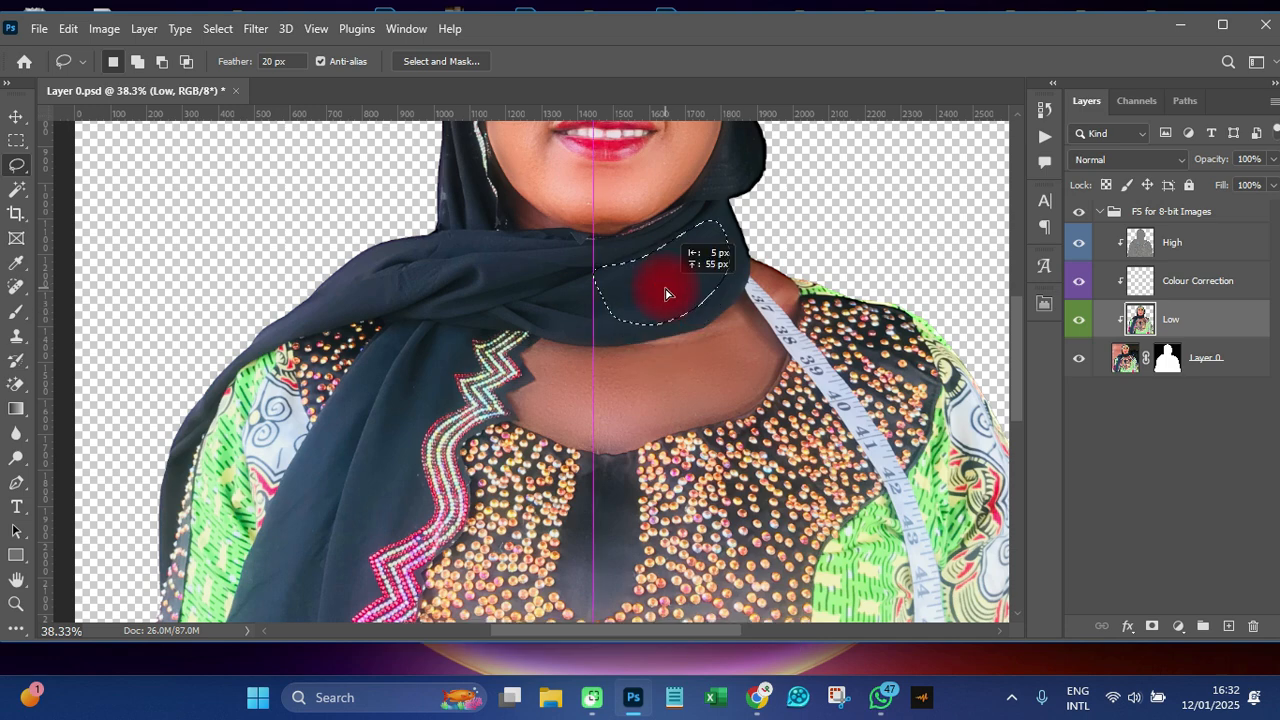
pyautogui.click(257, 32)
pyautogui.click(540, 352)
pyautogui.scroll(-7, 548, 375)
pyautogui.scroll(4, 554, 390)
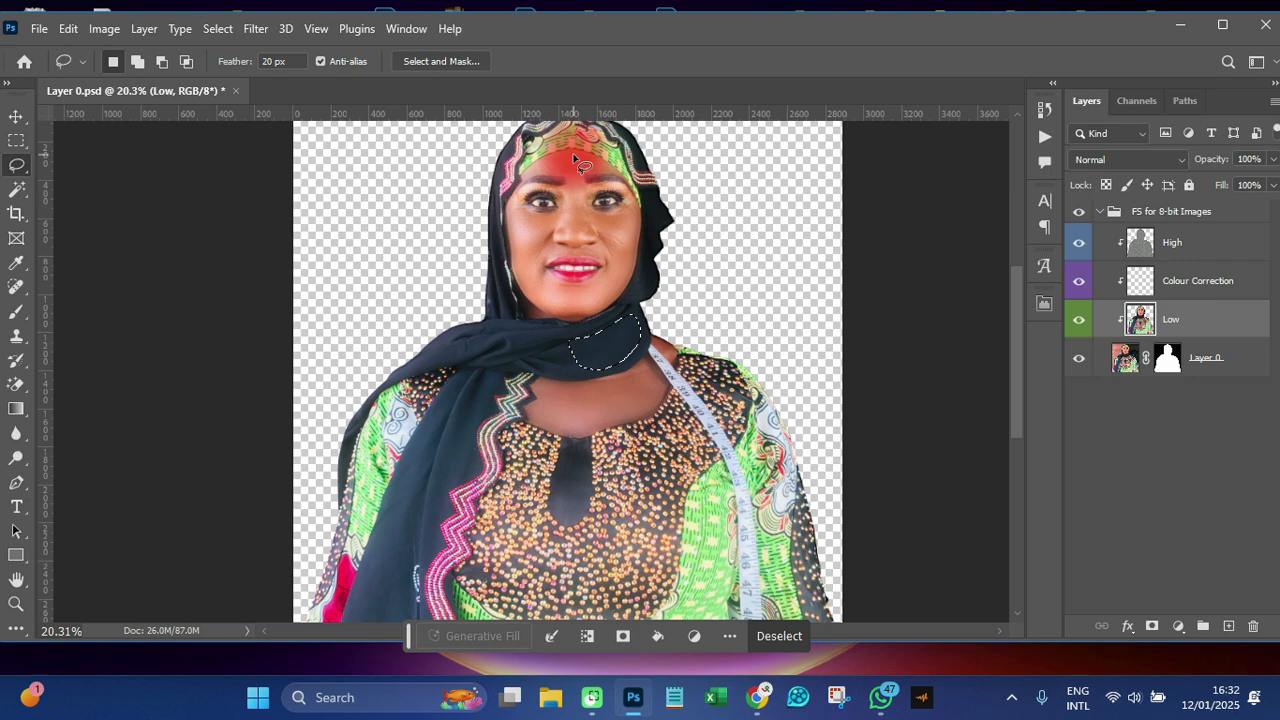
pyautogui.scroll(-3, 586, 300)
pyautogui.scroll(-3, 590, 330)
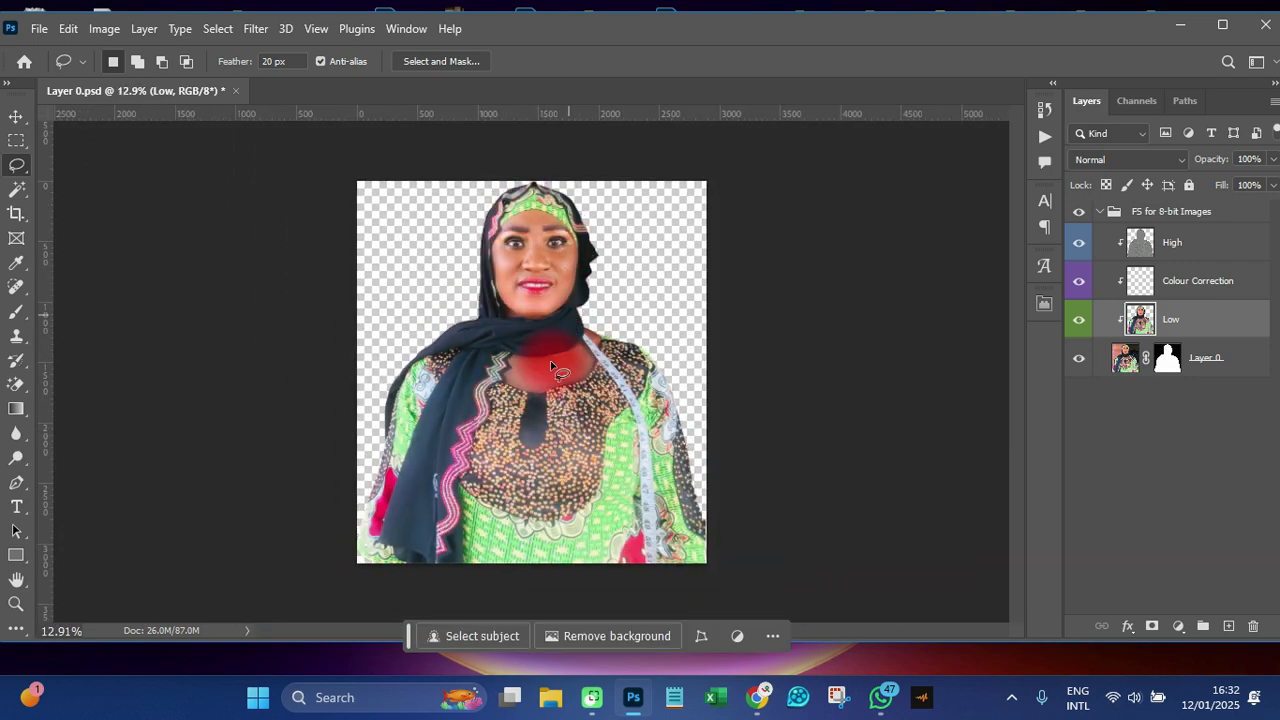
# Examine the smoothed skin on the face, chest and scarf up close and across the whole portrait
pyautogui.scroll(3, 527, 278)
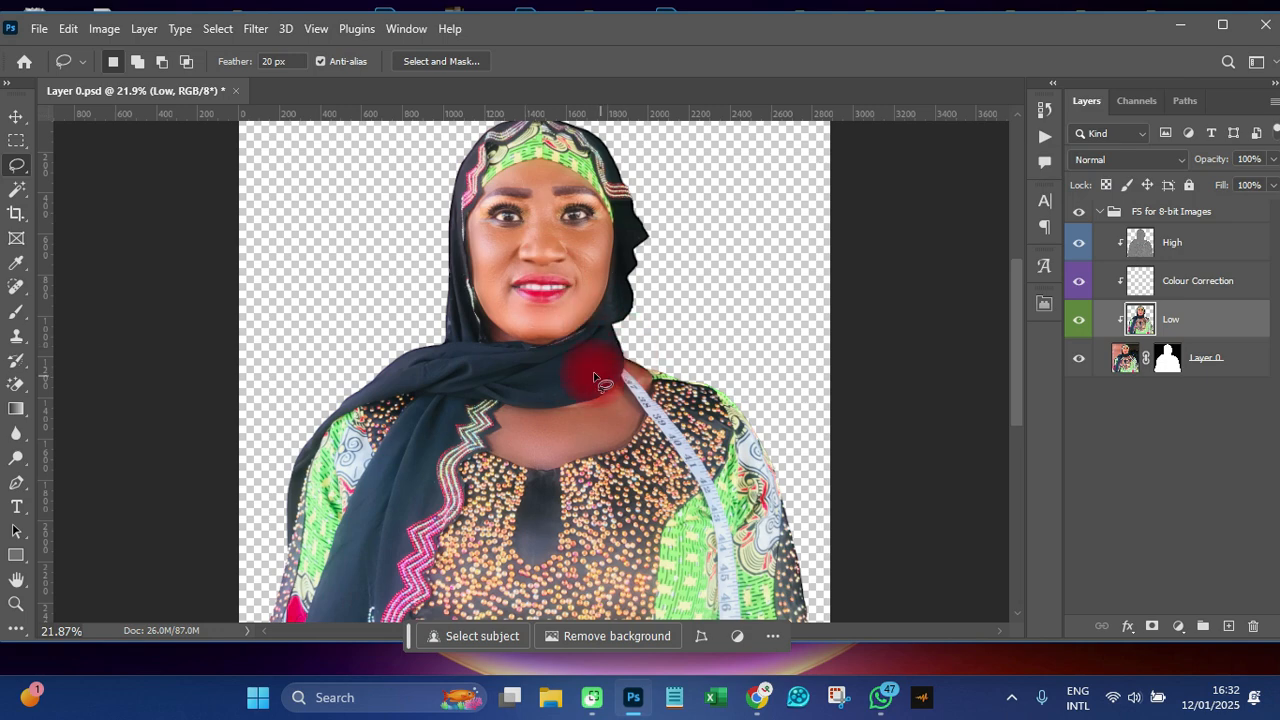
pyautogui.scroll(2, 590, 340)
pyautogui.scroll(-3, 574, 334)
pyautogui.scroll(3, 511, 176)
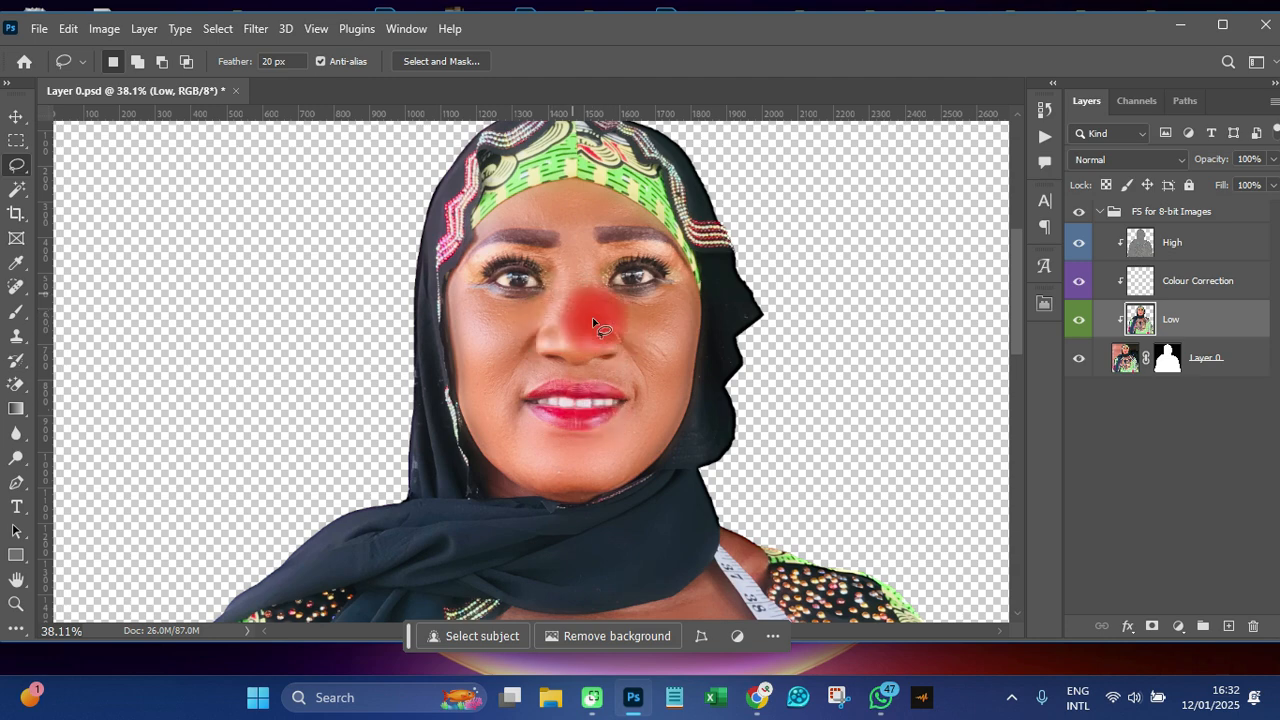
pyautogui.scroll(-4, 594, 330)
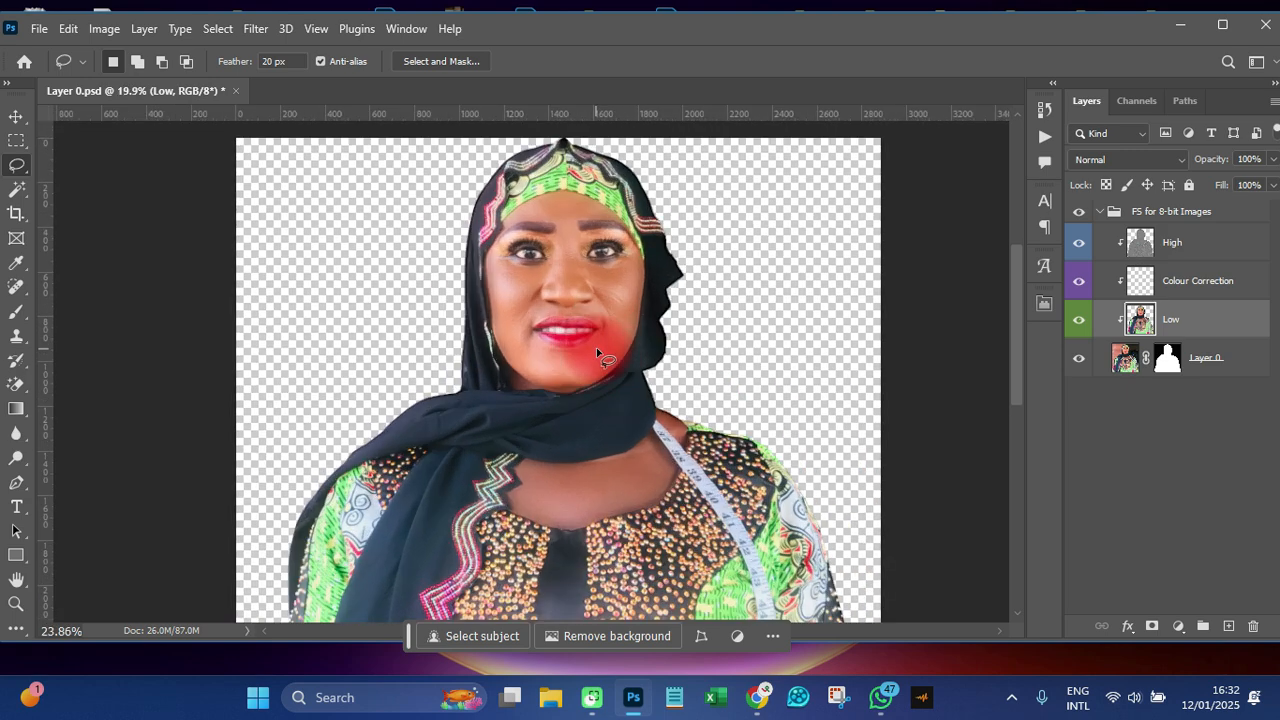
pyautogui.scroll(1, 596, 347)
pyautogui.scroll(2, 577, 252)
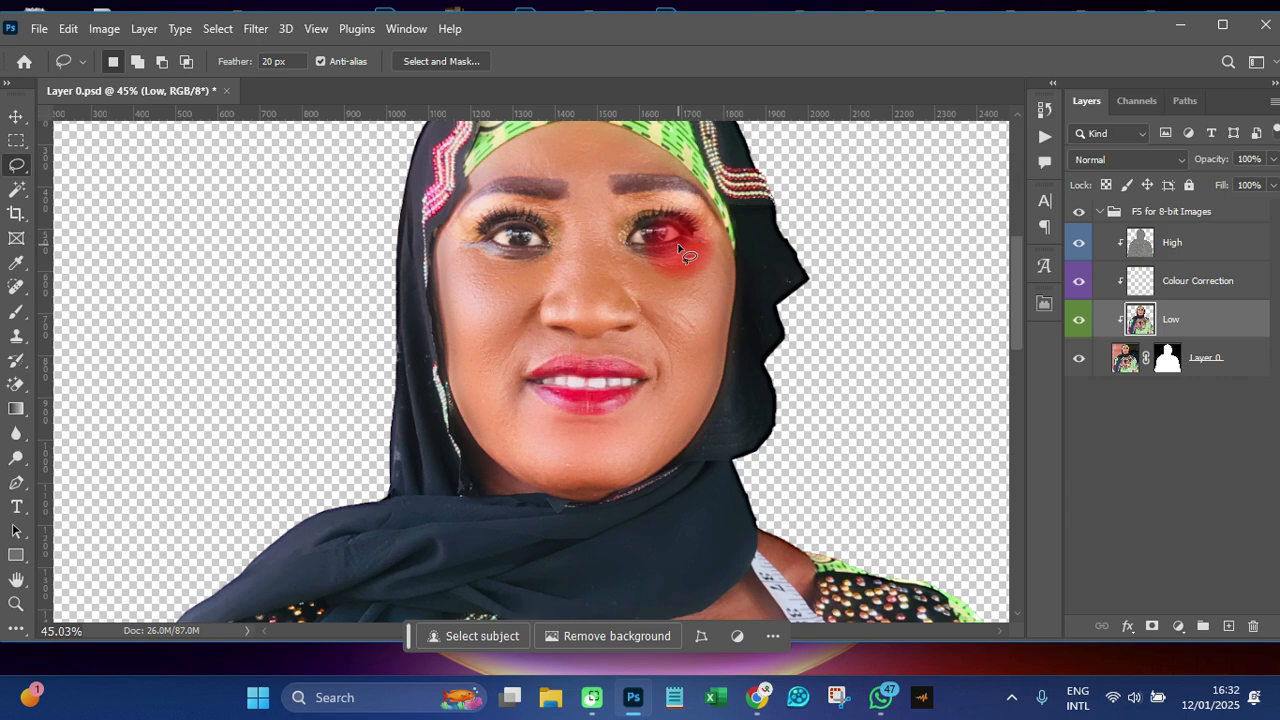
pyautogui.scroll(-5, 586, 257)
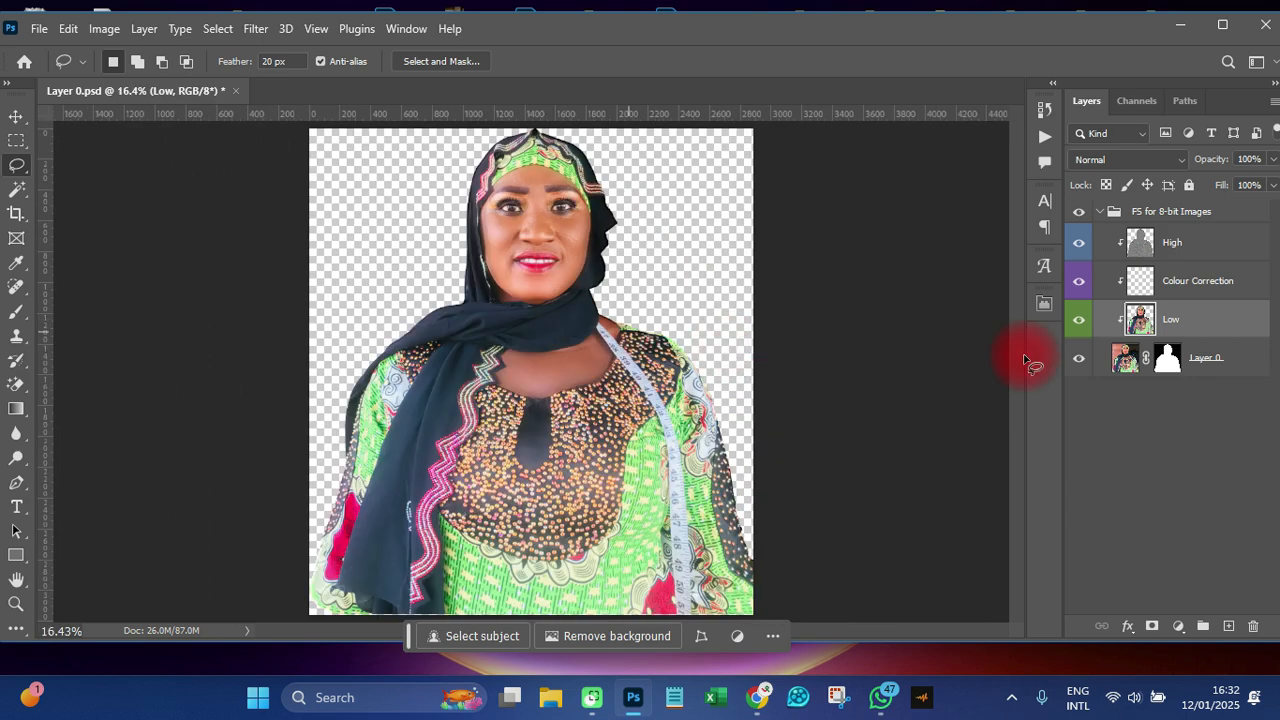
# Collapse the FS for 8-bit Images group, stamp the visible layers into a new layer above it, and clip that layer to the group
pyautogui.click(1100, 213)
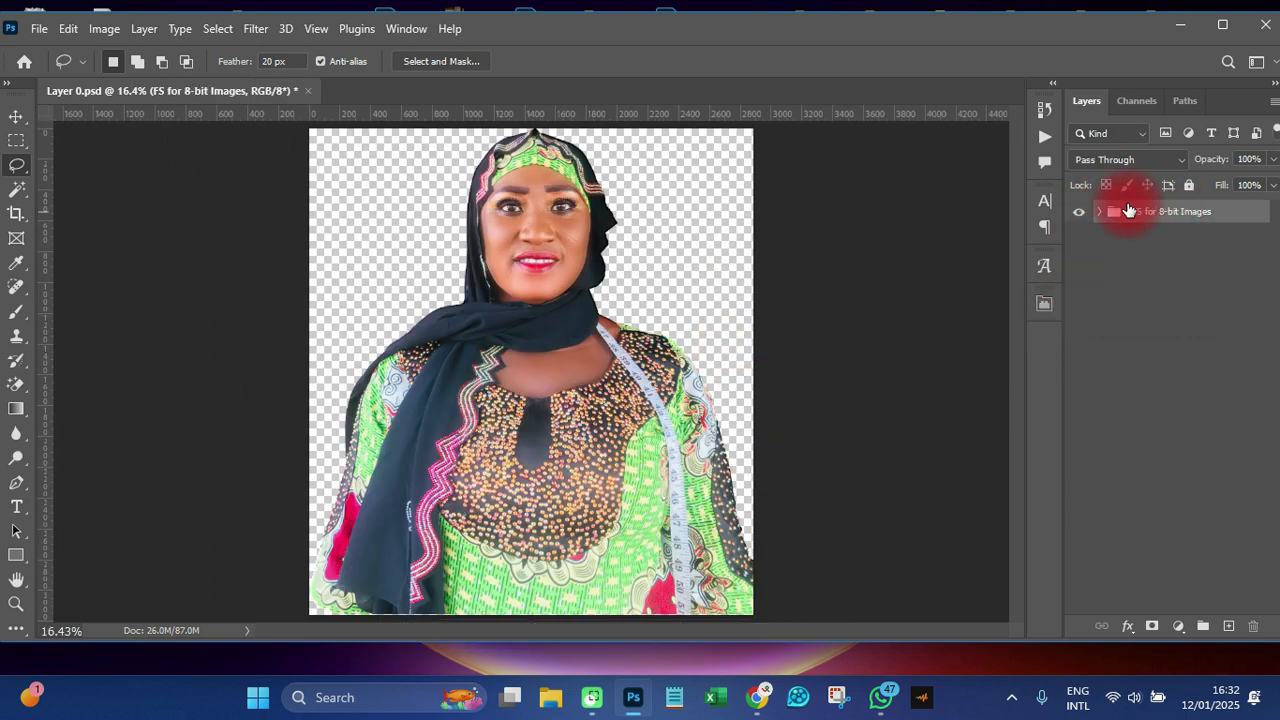
pyautogui.click(18, 118)
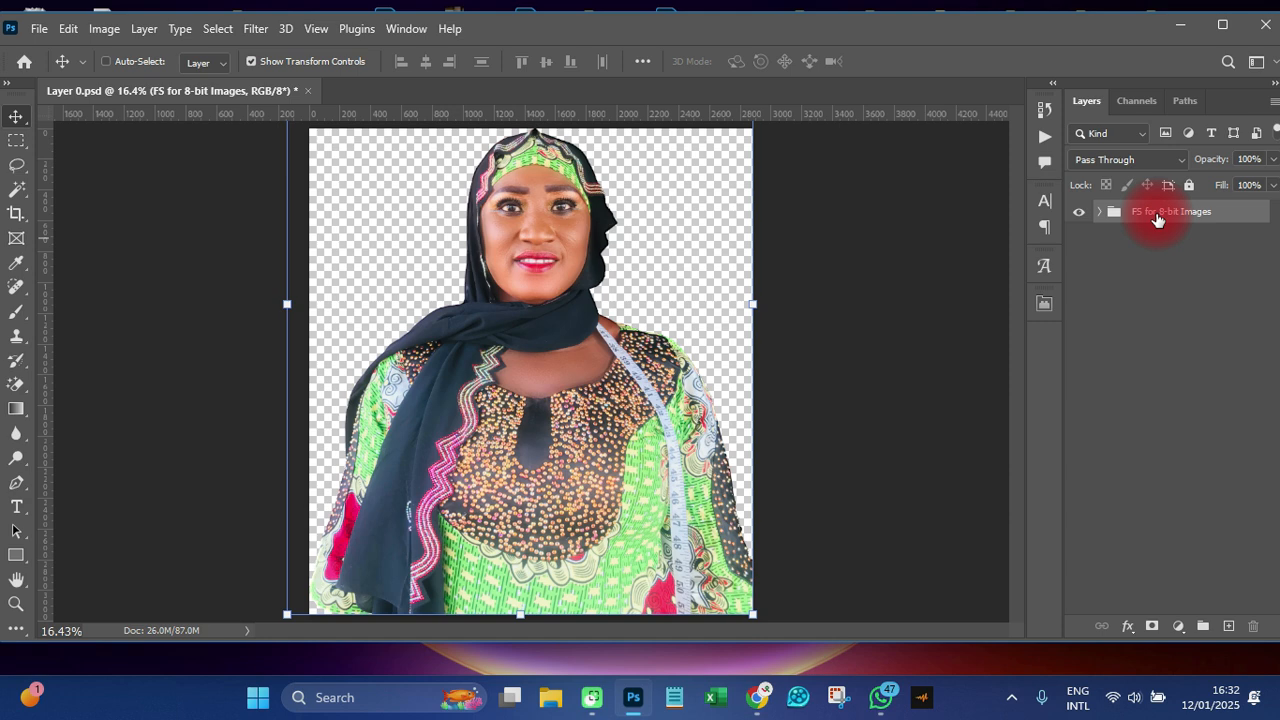
pyautogui.hotkey('ctrl', 'alt', 'shift', 'e')
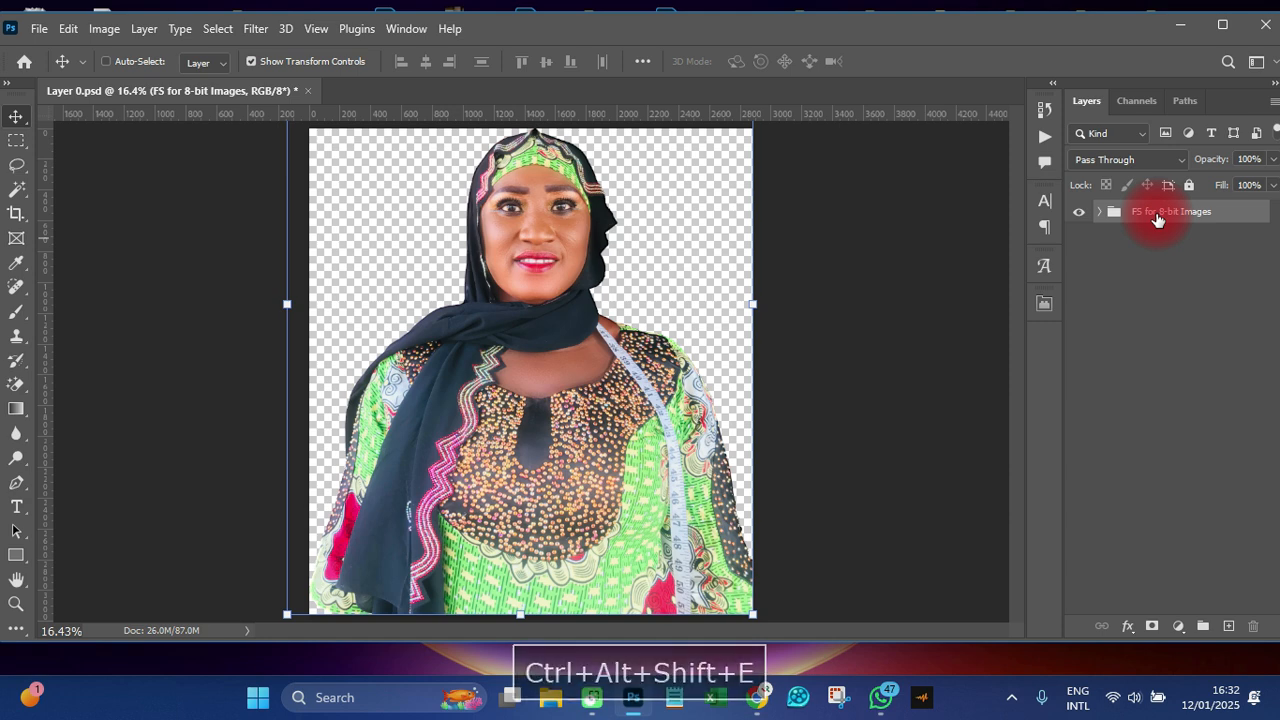
pyautogui.click(1158, 212)
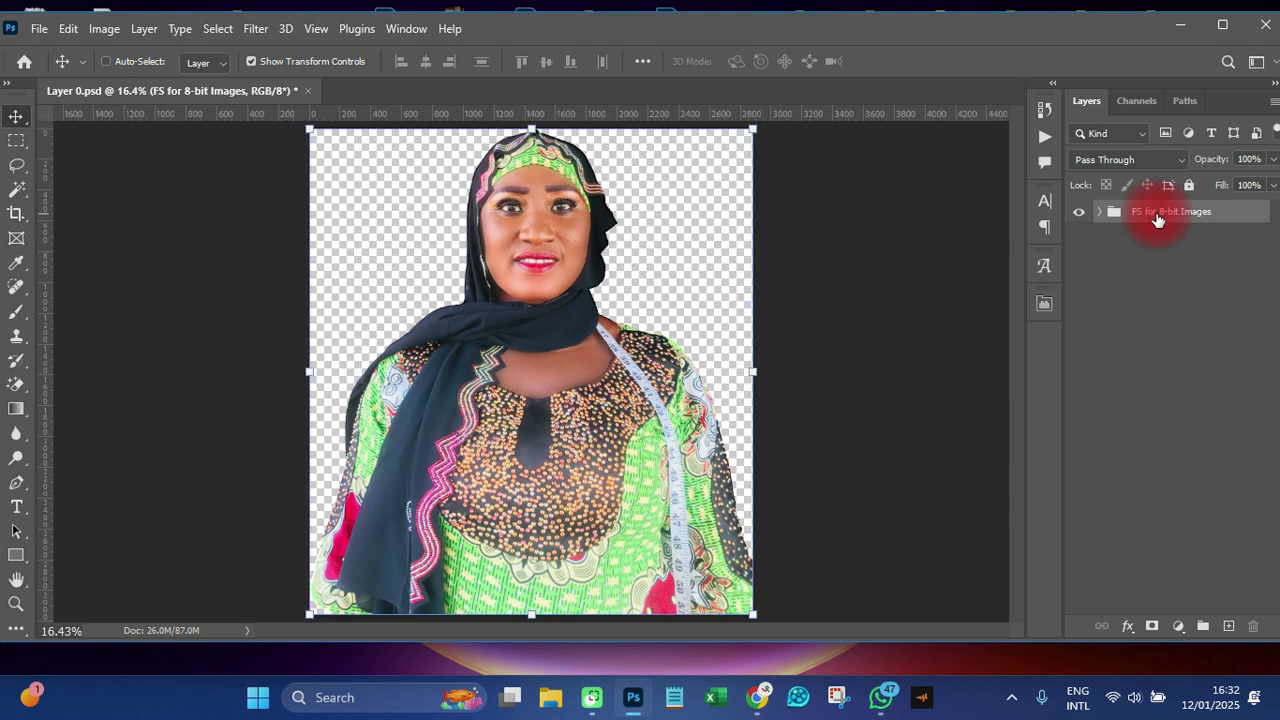
pyautogui.hotkey('ctrl', 'alt', 'shift', 'e')
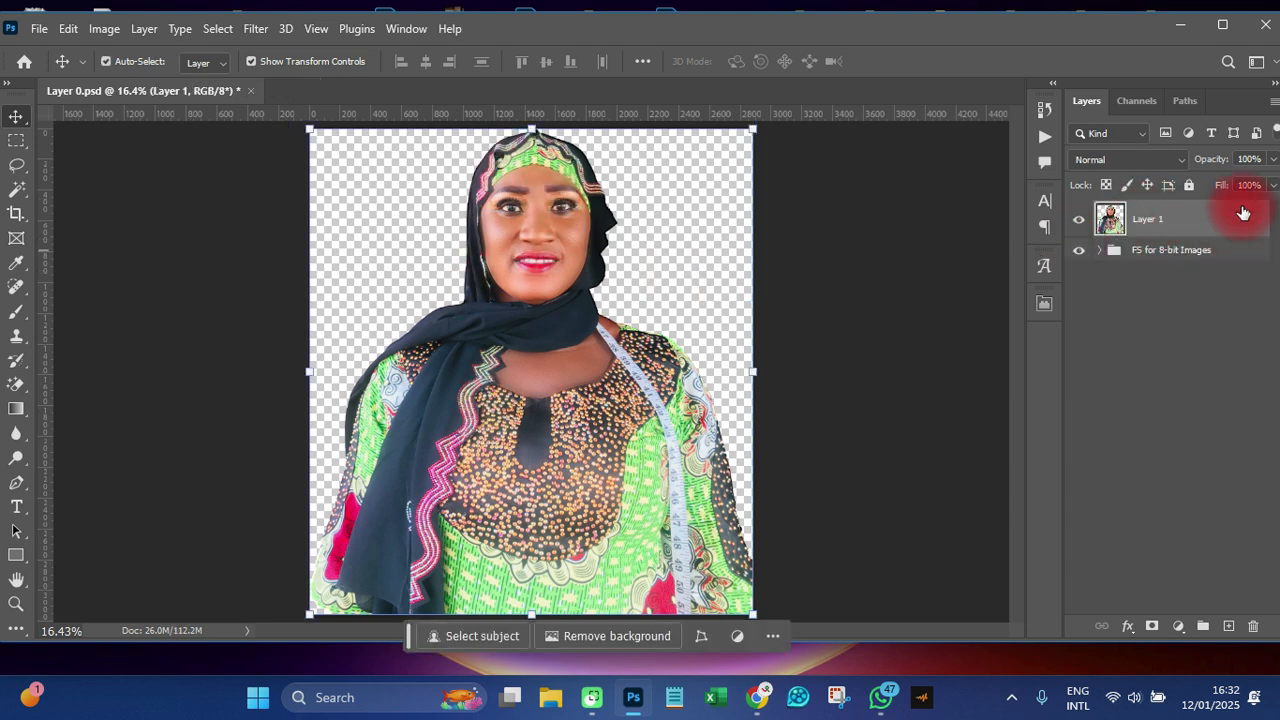
pyautogui.rightClick(1186, 222)
pyautogui.click(1043, 563)
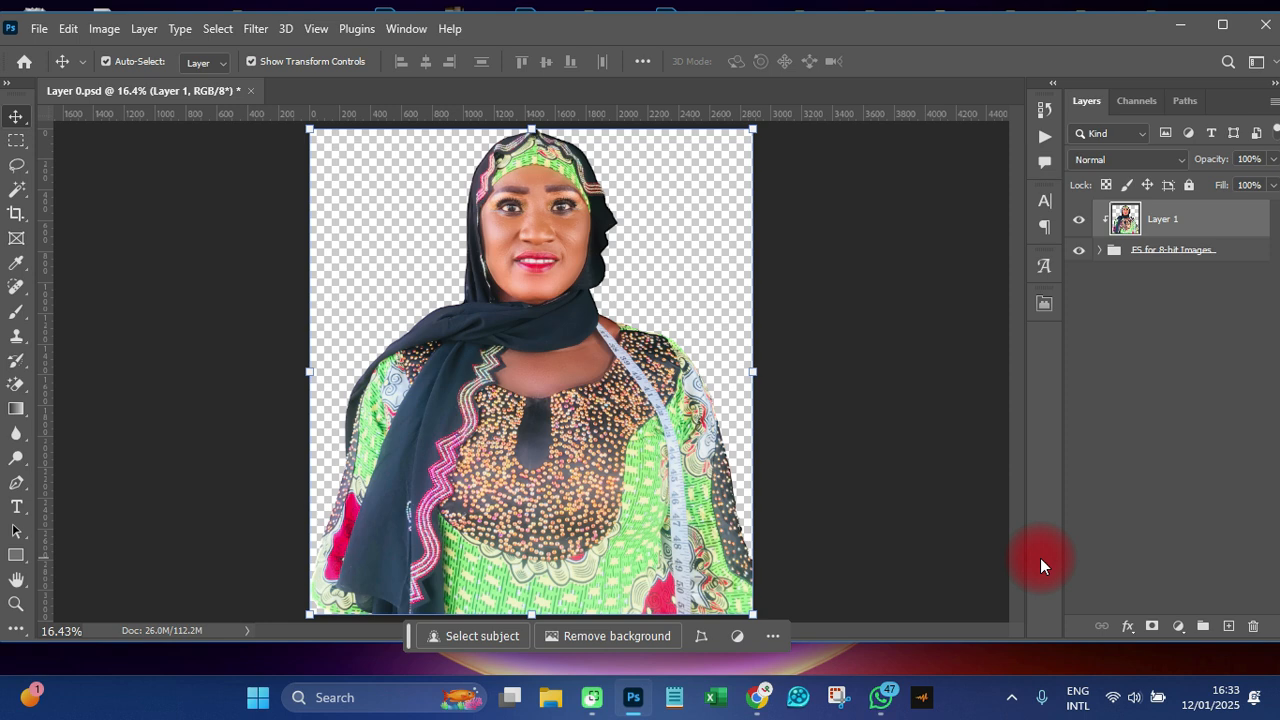
# Open the Camera Raw Filter on the stamped layer and set the Blue Primary saturation to +60 in Calibration
pyautogui.click(258, 30)
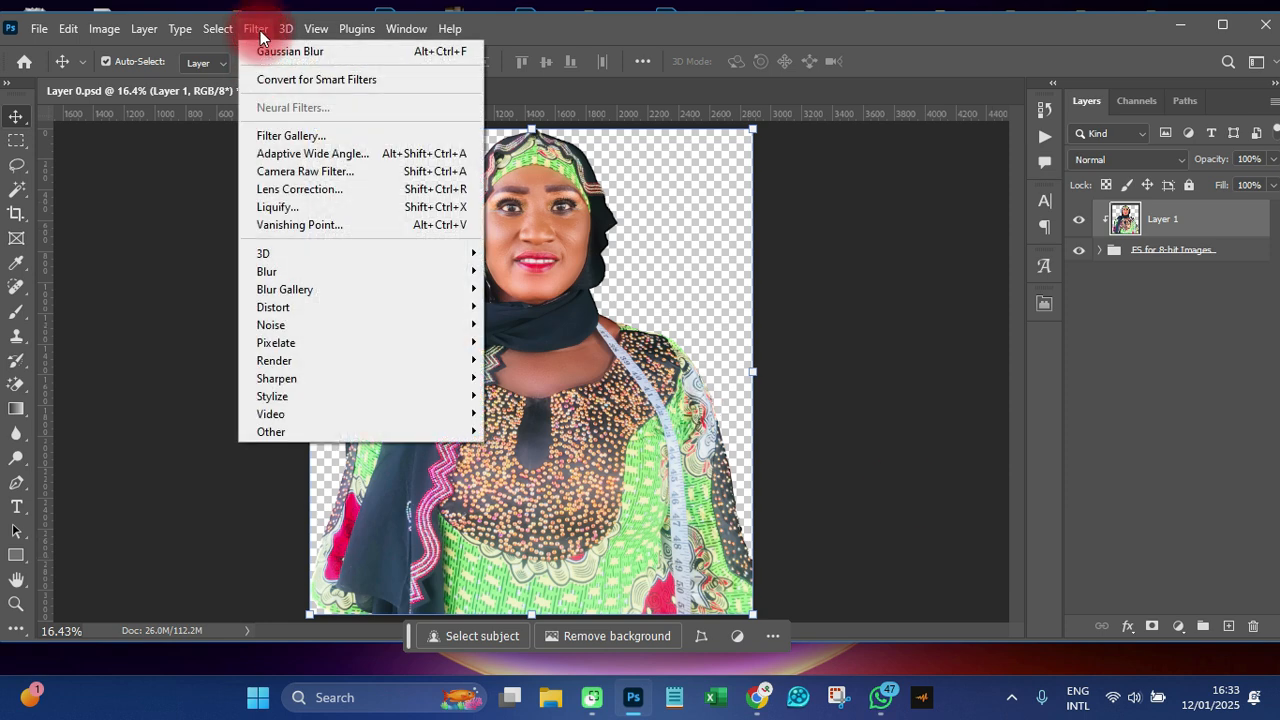
pyautogui.click(293, 174)
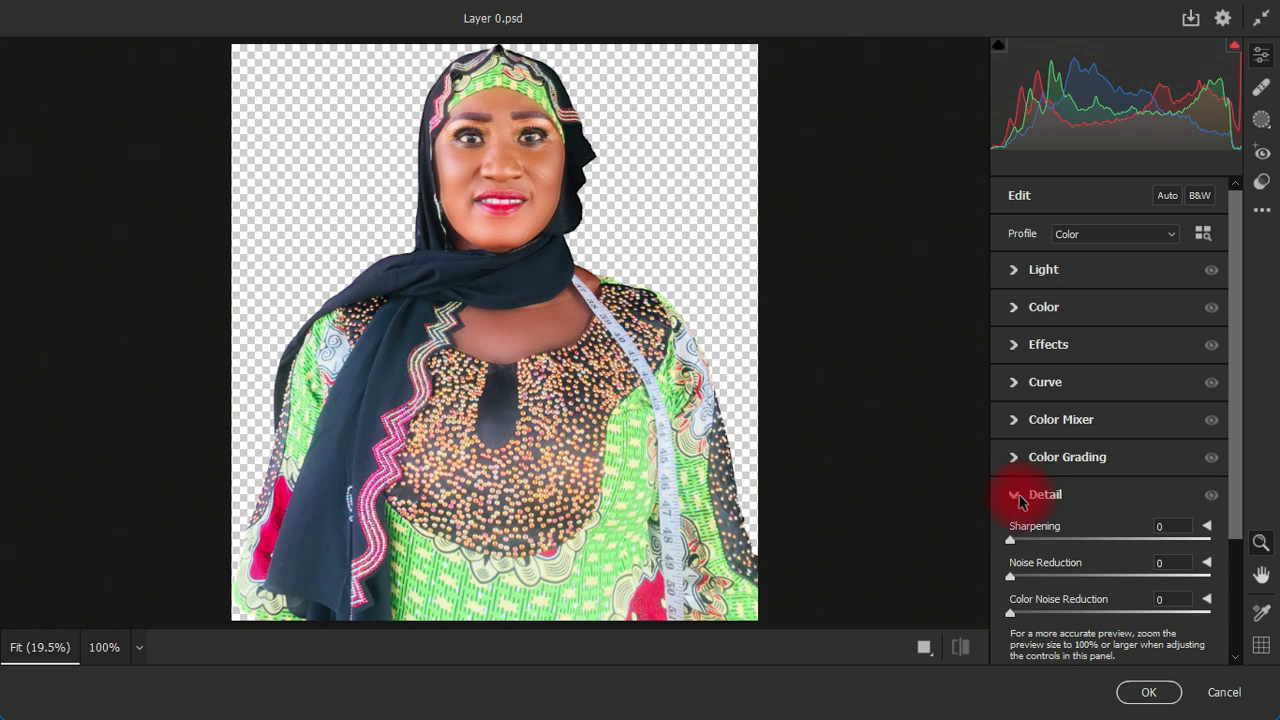
pyautogui.click(1015, 496)
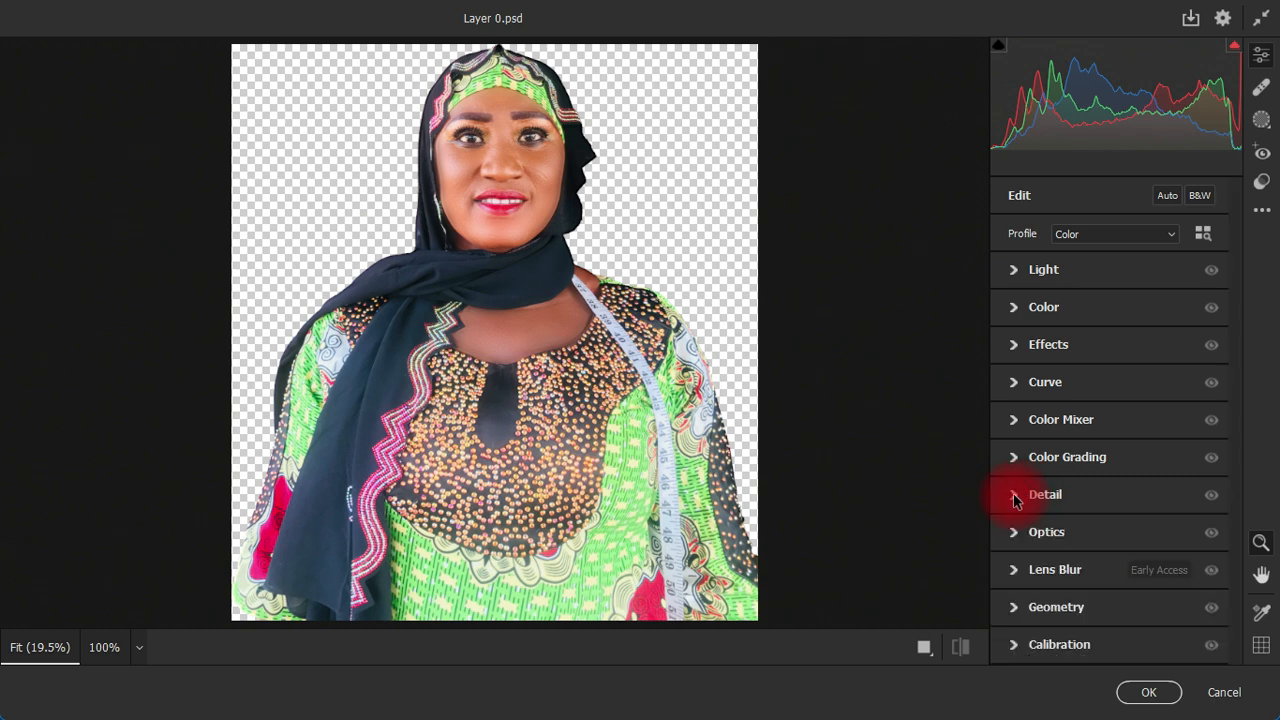
pyautogui.click(1060, 645)
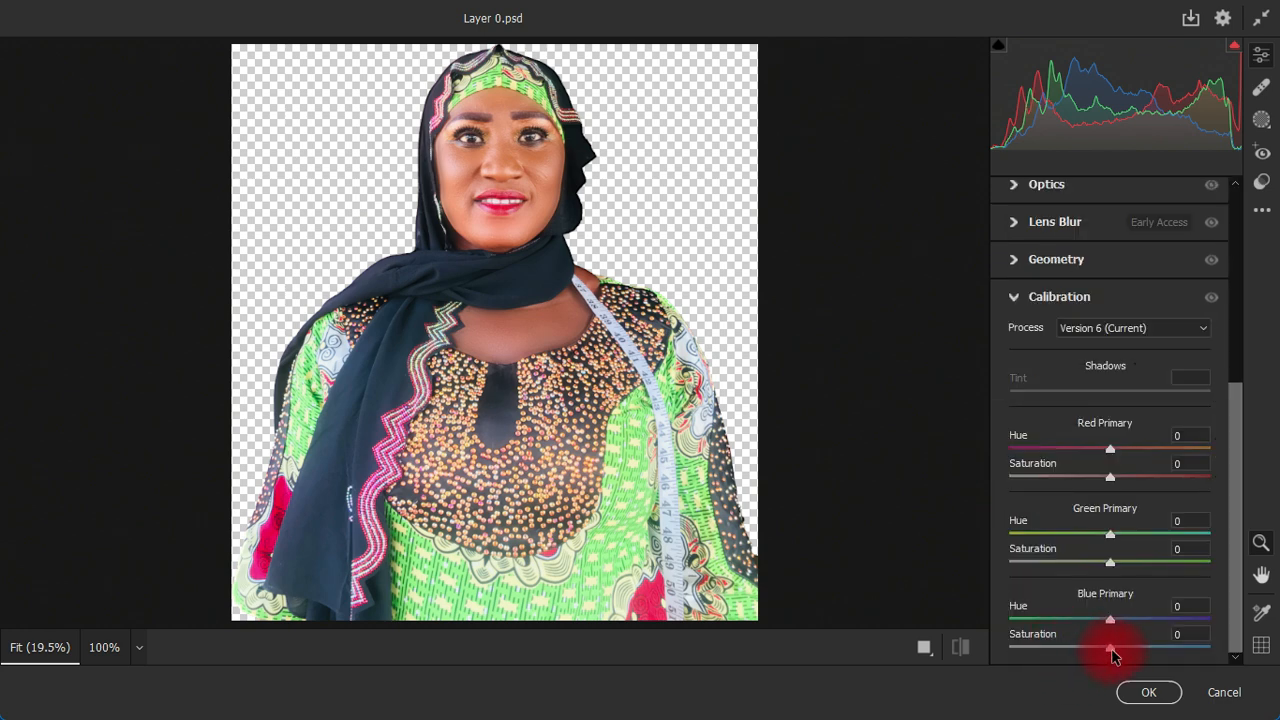
pyautogui.moveTo(1112, 652); pyautogui.dragTo(1173, 656)
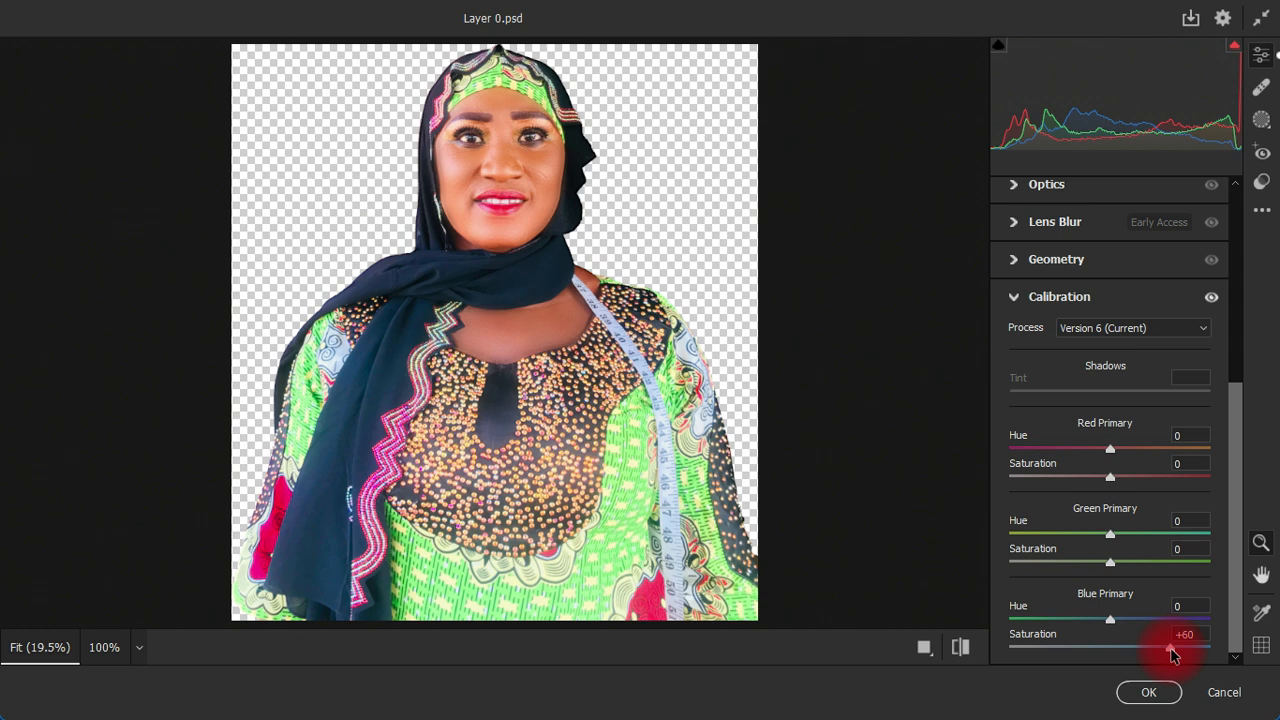
pyautogui.moveTo(1173, 655); pyautogui.dragTo(1173, 655)
pyautogui.click(1017, 300)
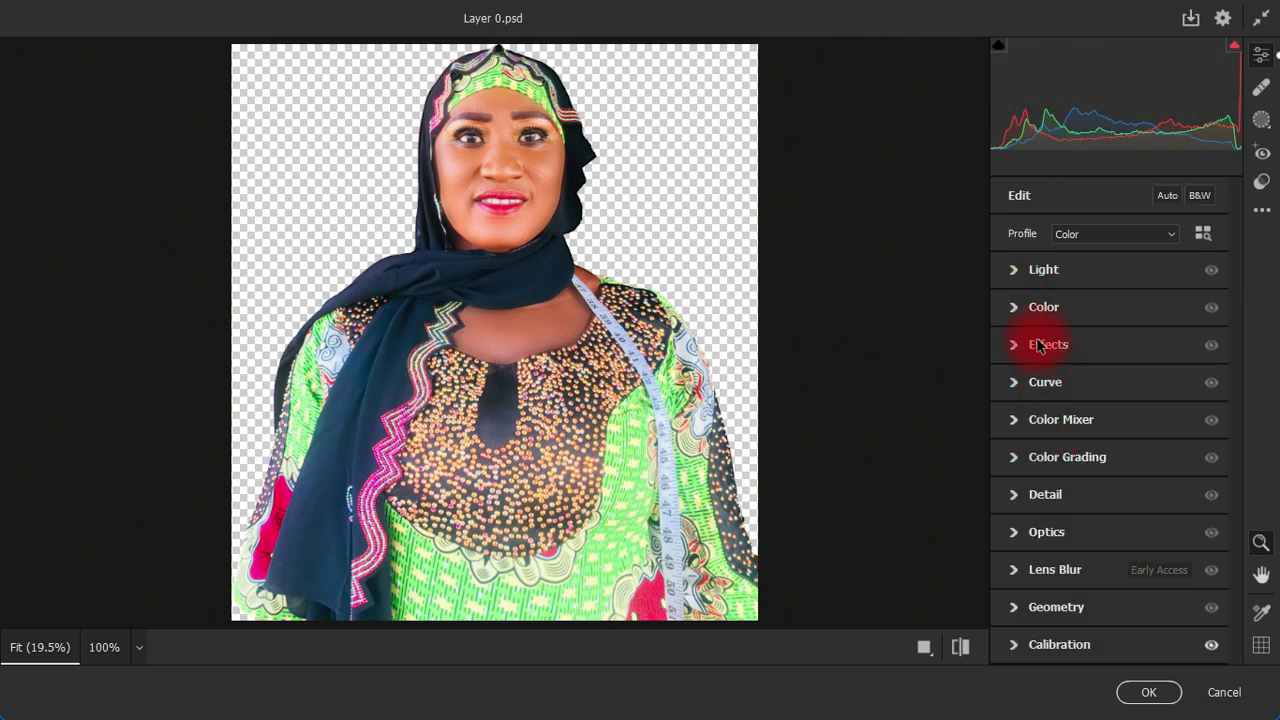
# Show the before and after side by side and set the Color Mixer saturation to +54 for Greens and +37 for Oranges
pyautogui.click(1045, 420)
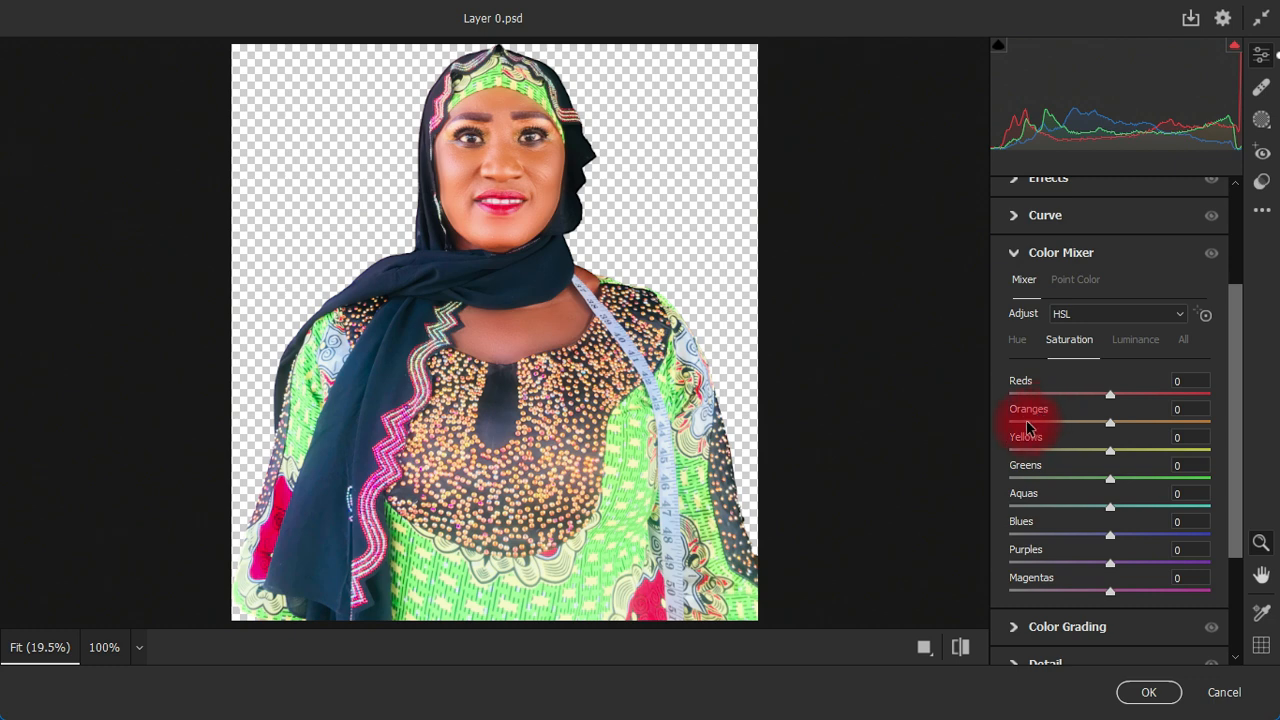
pyautogui.click(924, 650)
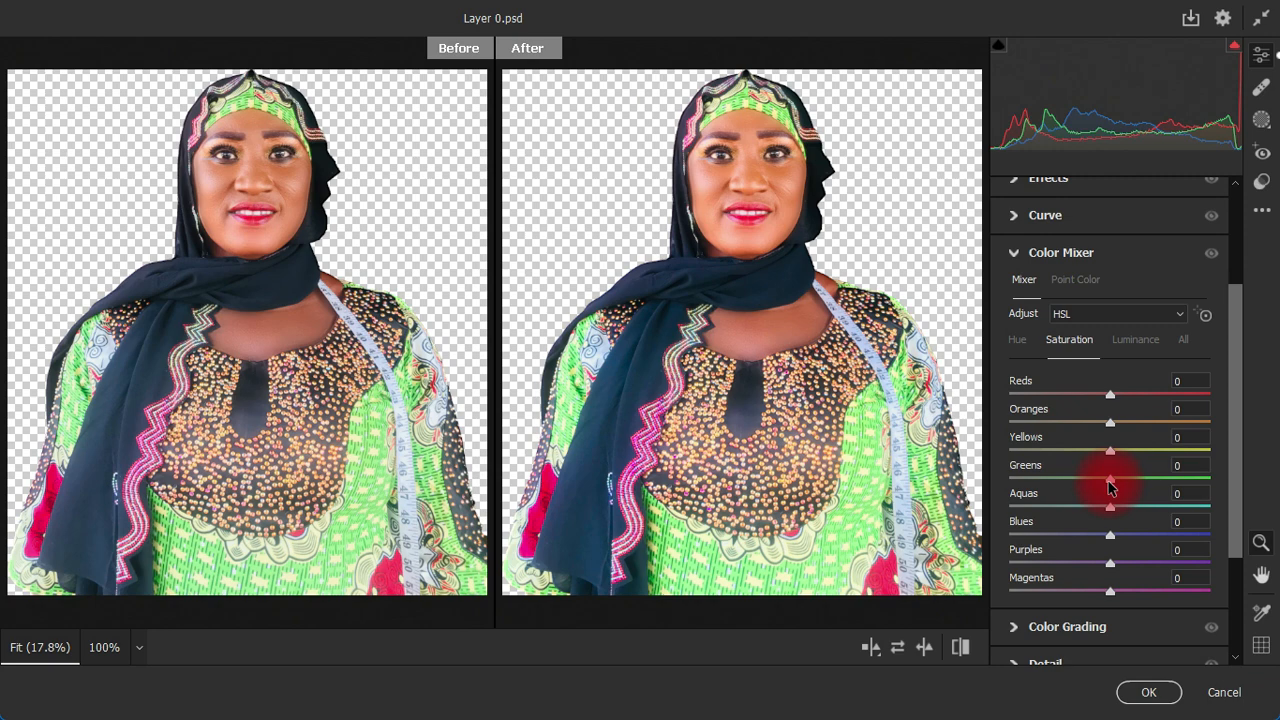
pyautogui.moveTo(1110, 479); pyautogui.dragTo(1165, 483)
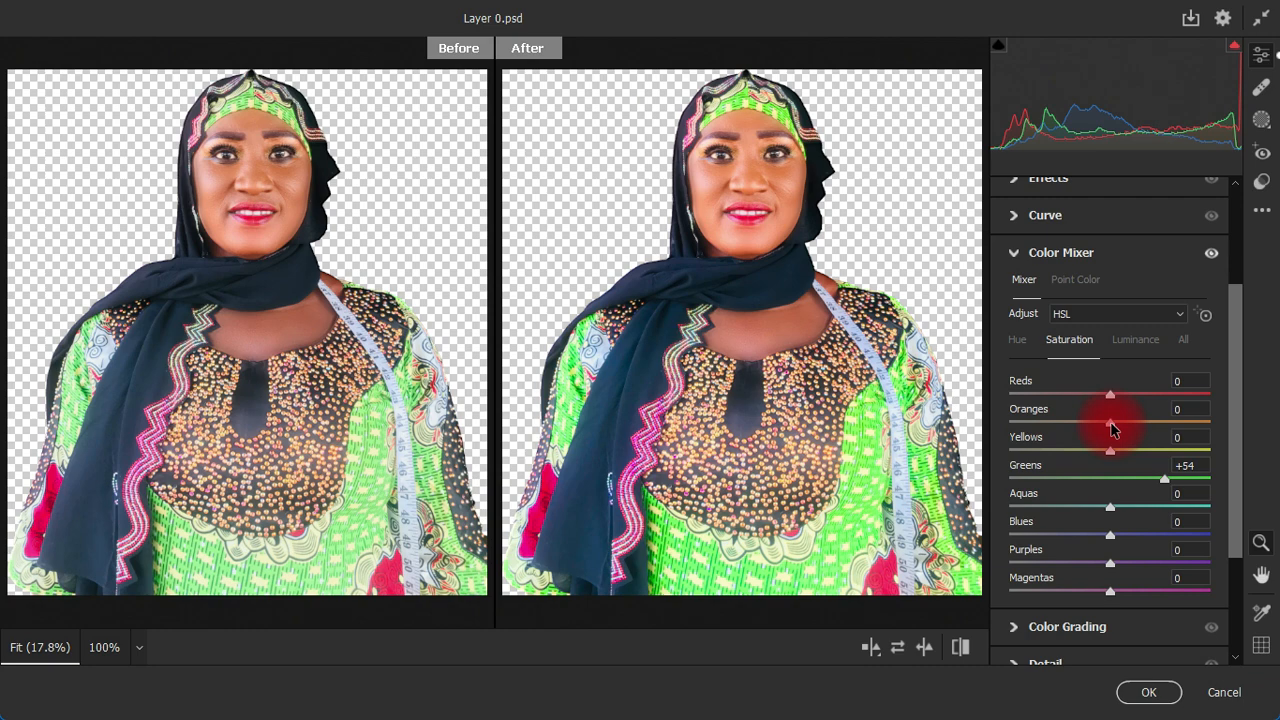
pyautogui.moveTo(1134, 426); pyautogui.dragTo(1146, 426)
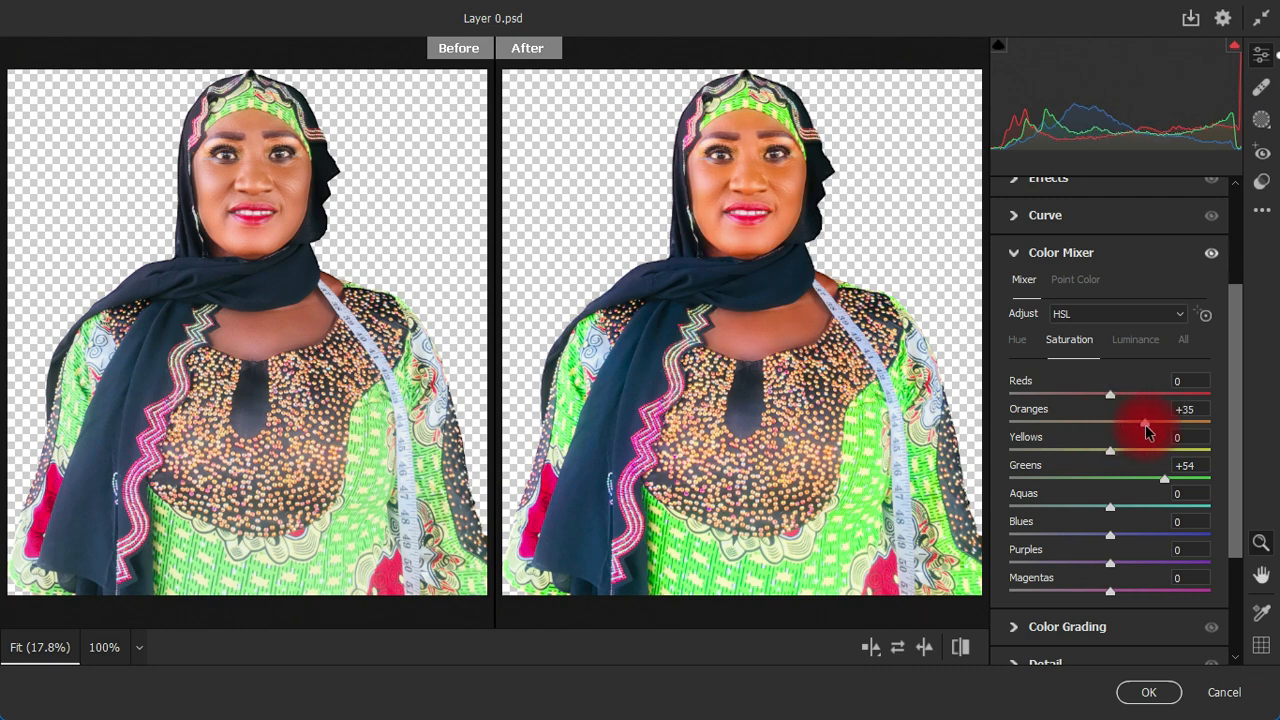
pyautogui.moveTo(1146, 430); pyautogui.dragTo(1149, 431)
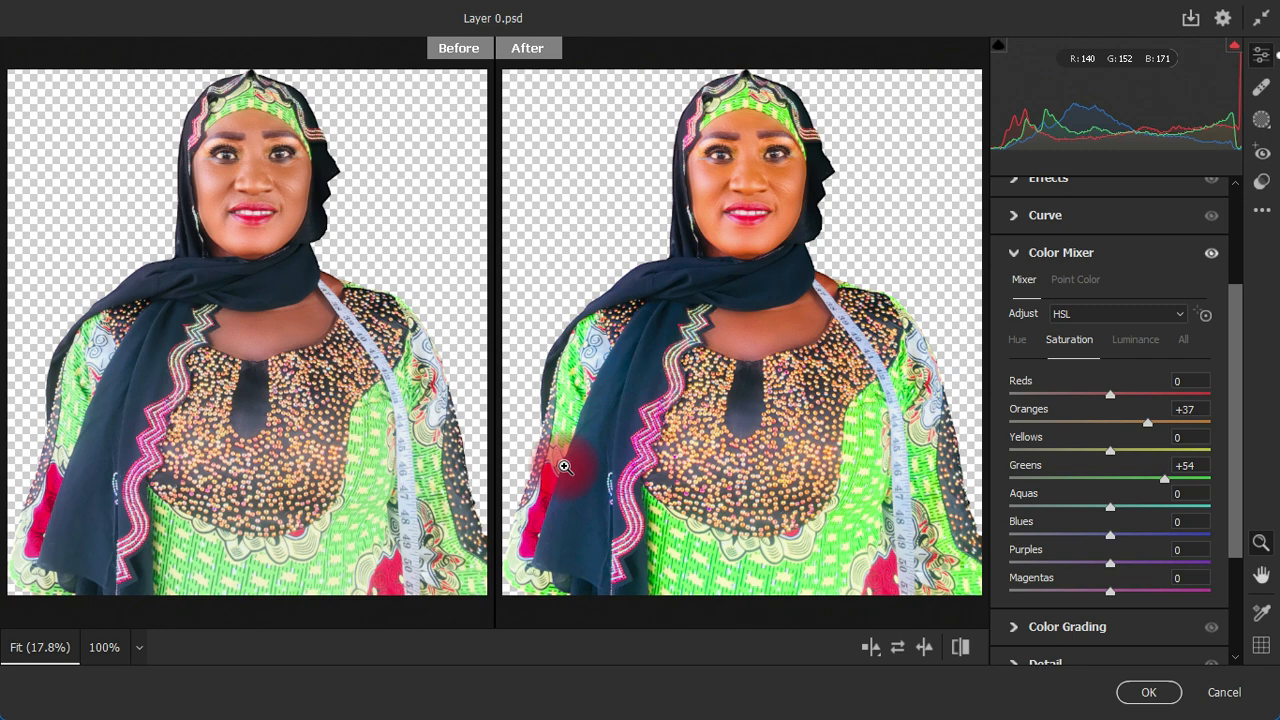
# Set the Color Mixer saturation to +19 for Reds, +38 for Magentas and +49 for Blues
pyautogui.moveTo(1108, 400)
pyautogui.mouseDown()
pyautogui.moveTo(1140, 402)
pyautogui.moveTo(1131, 397)
pyautogui.mouseUp()
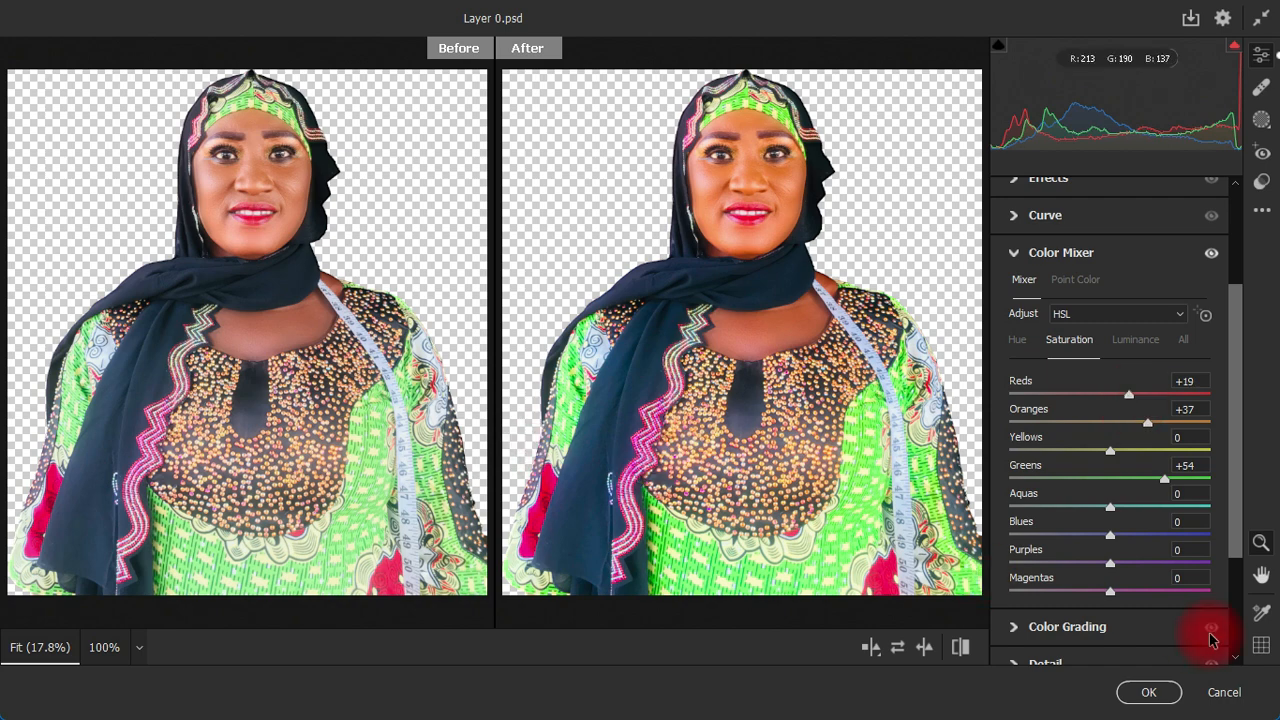
pyautogui.moveTo(1116, 601); pyautogui.dragTo(1148, 591)
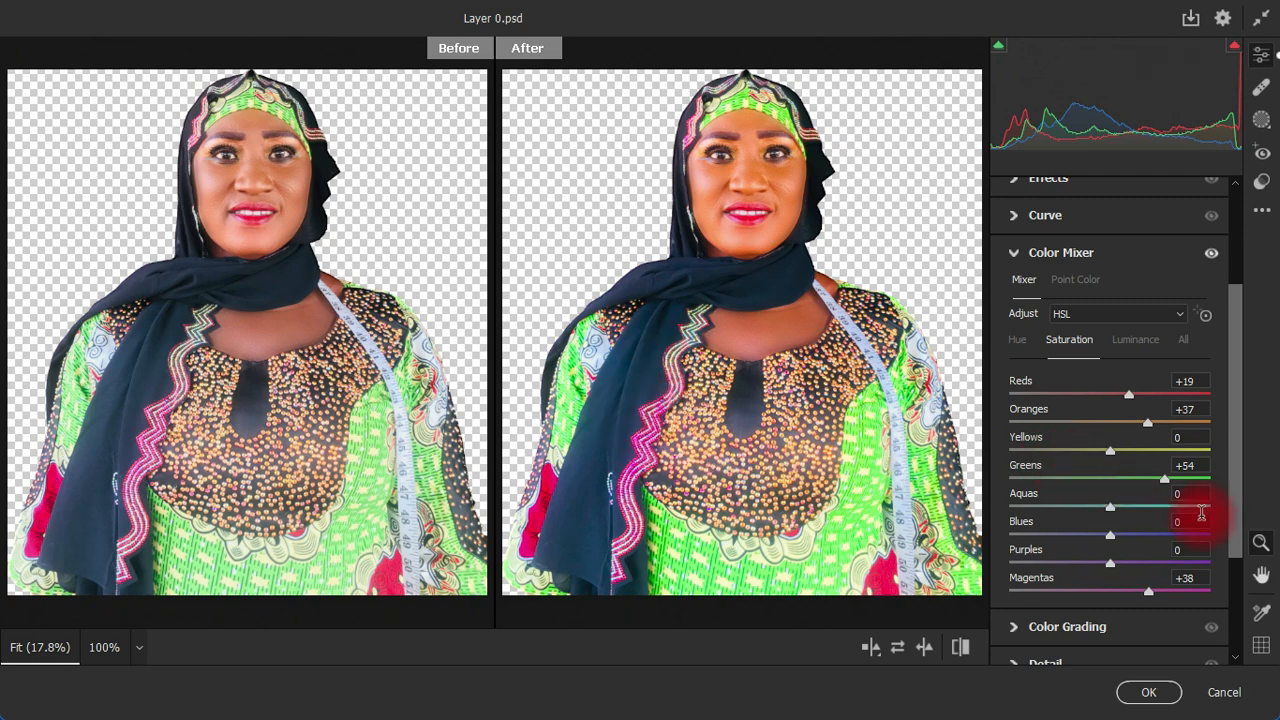
pyautogui.moveTo(1113, 543); pyautogui.dragTo(1159, 536)
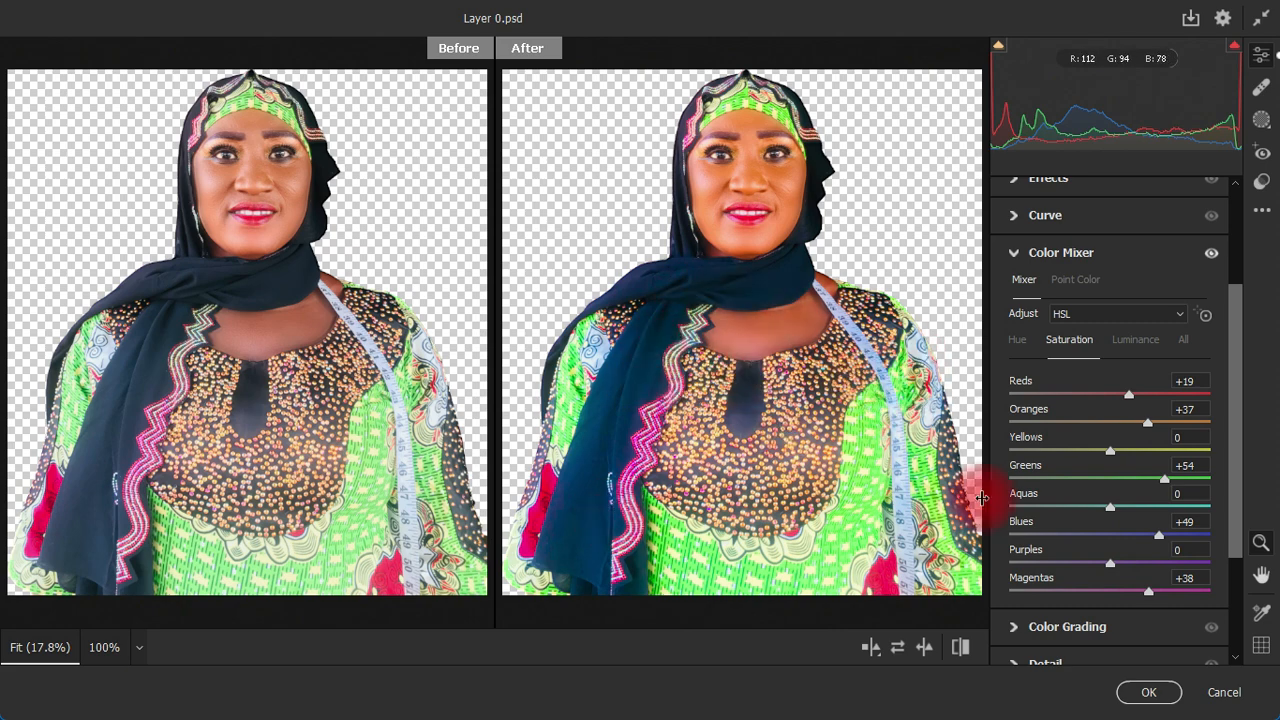
pyautogui.click(1020, 253)
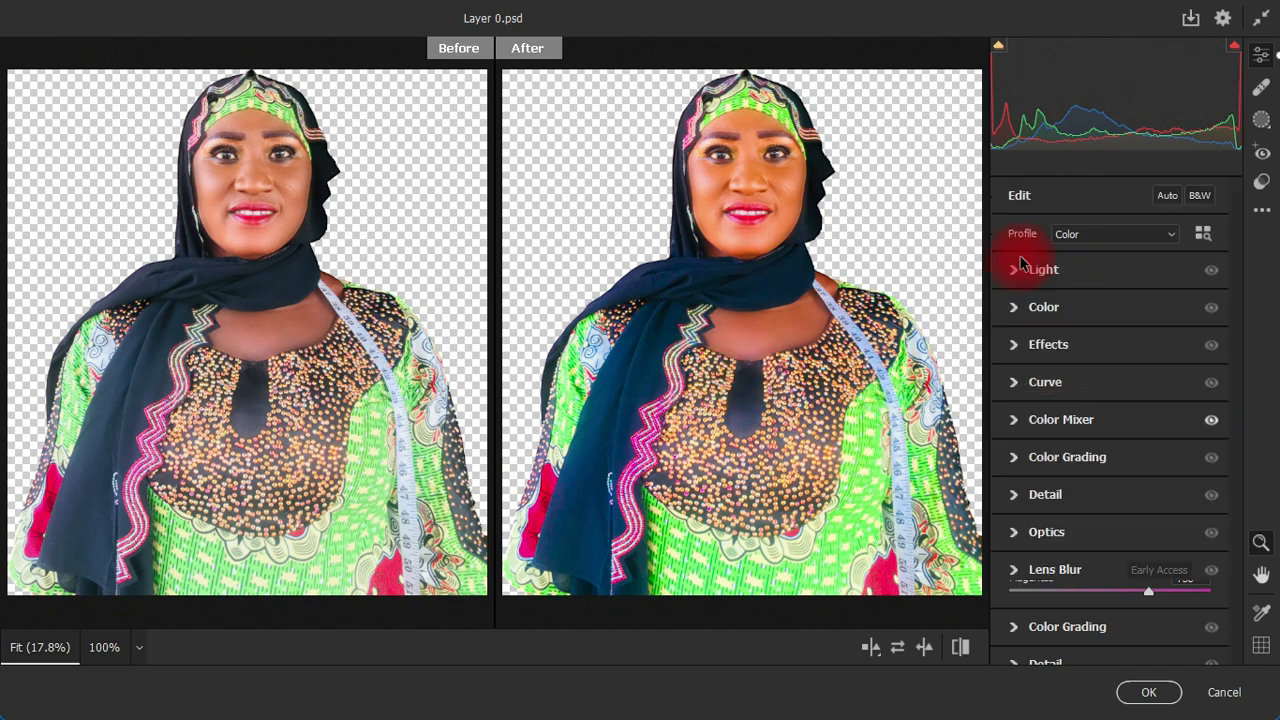
# Set Dehaze to +21 in the Camera Raw effects
pyautogui.click(1020, 346)
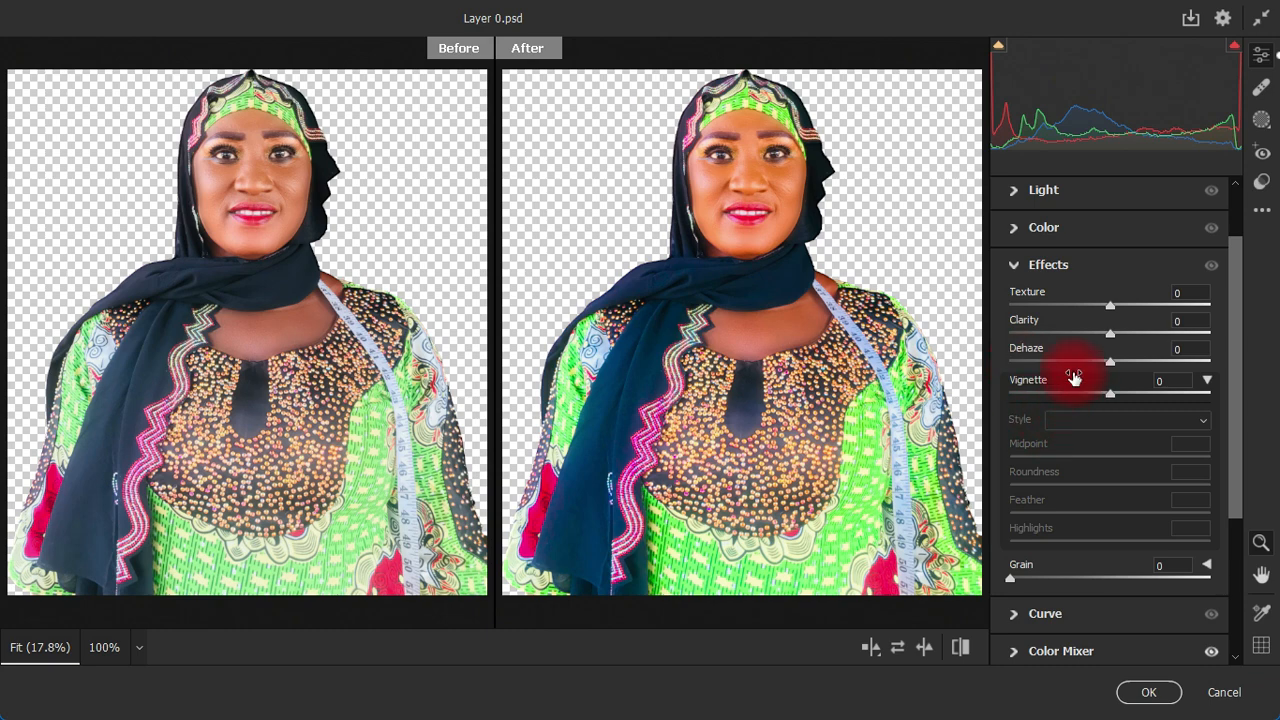
pyautogui.click(1131, 364)
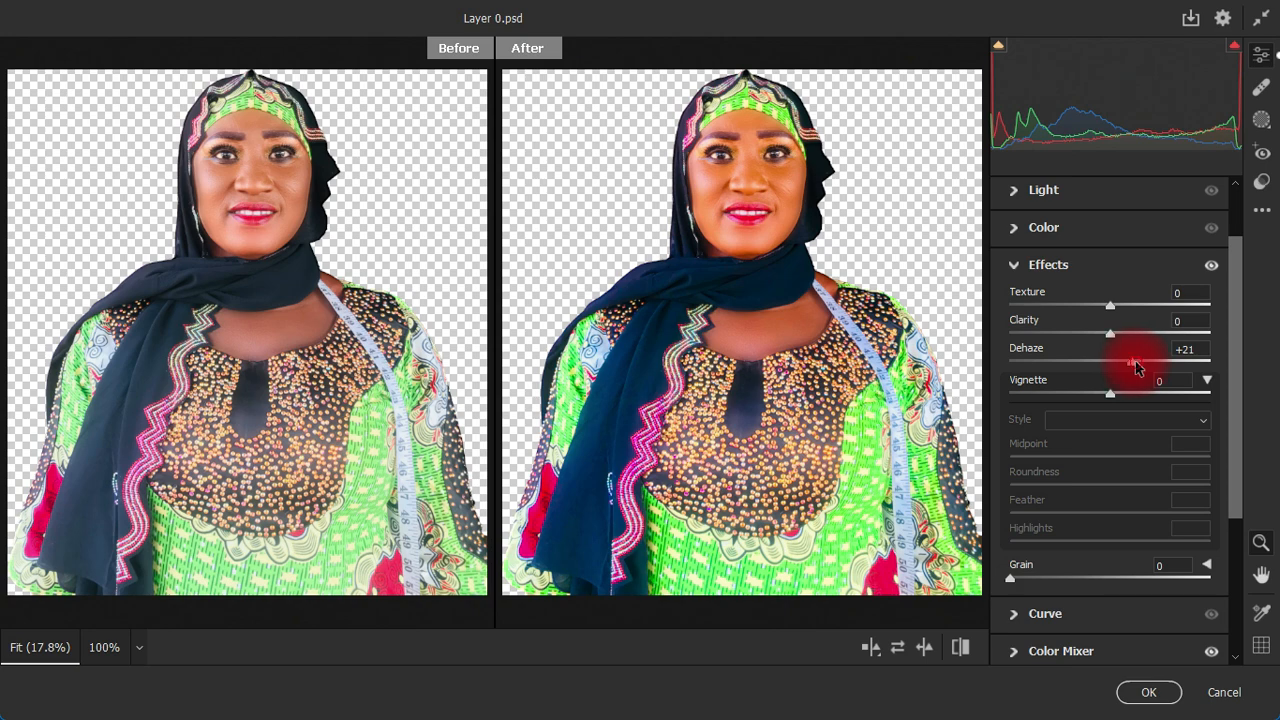
pyautogui.click(1024, 265)
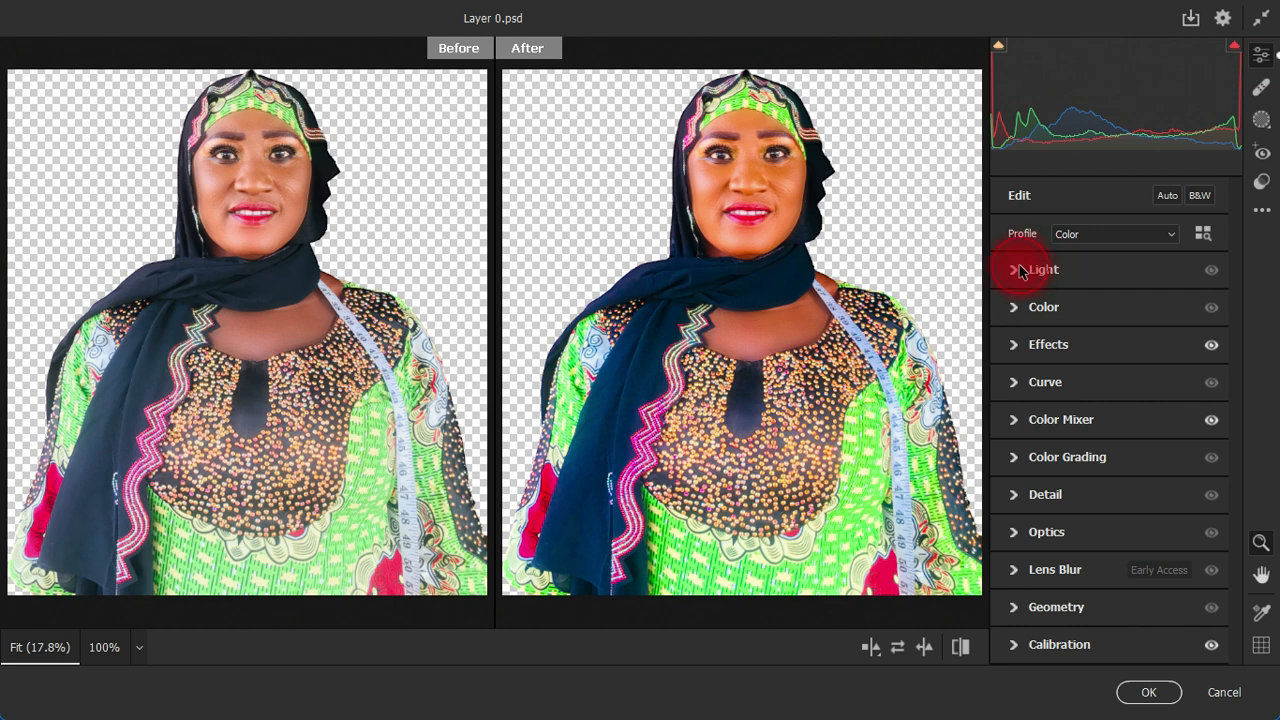
# Adjust the portrait's light with Blacks at -31, Whites at -13, Shadows at +20 and Highlights at +19
pyautogui.click(1021, 272)
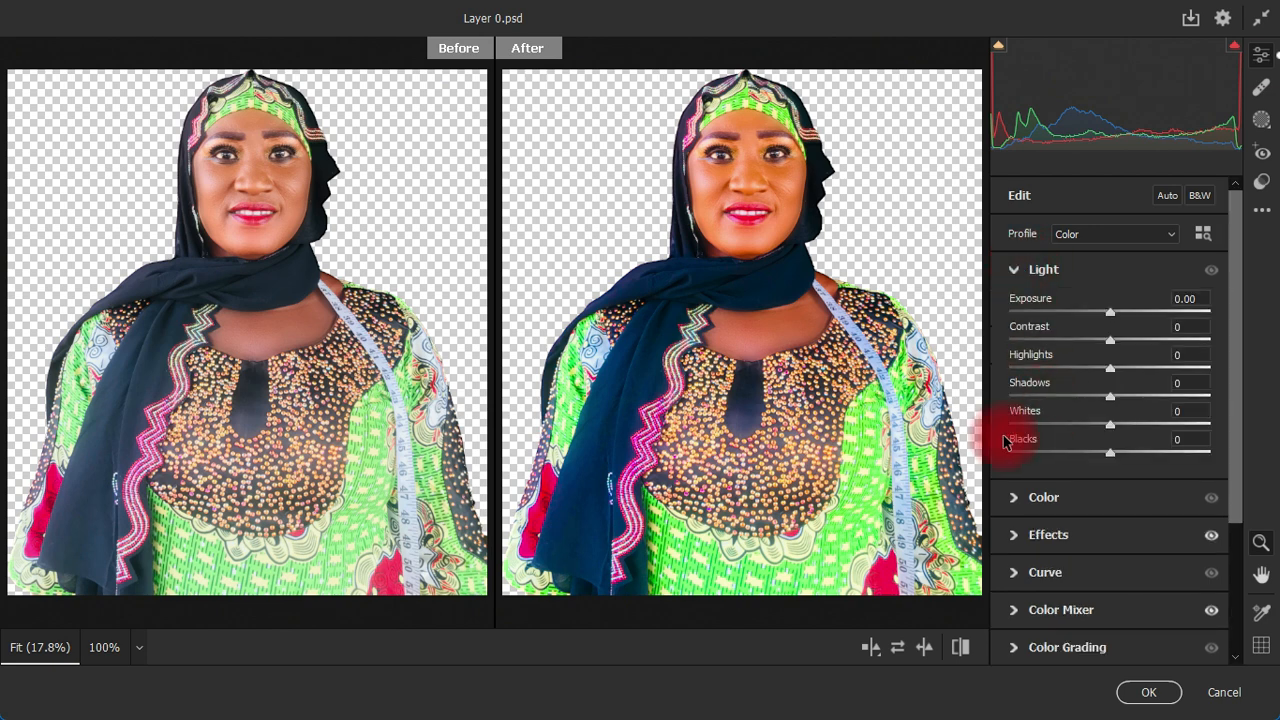
pyautogui.click(1091, 453)
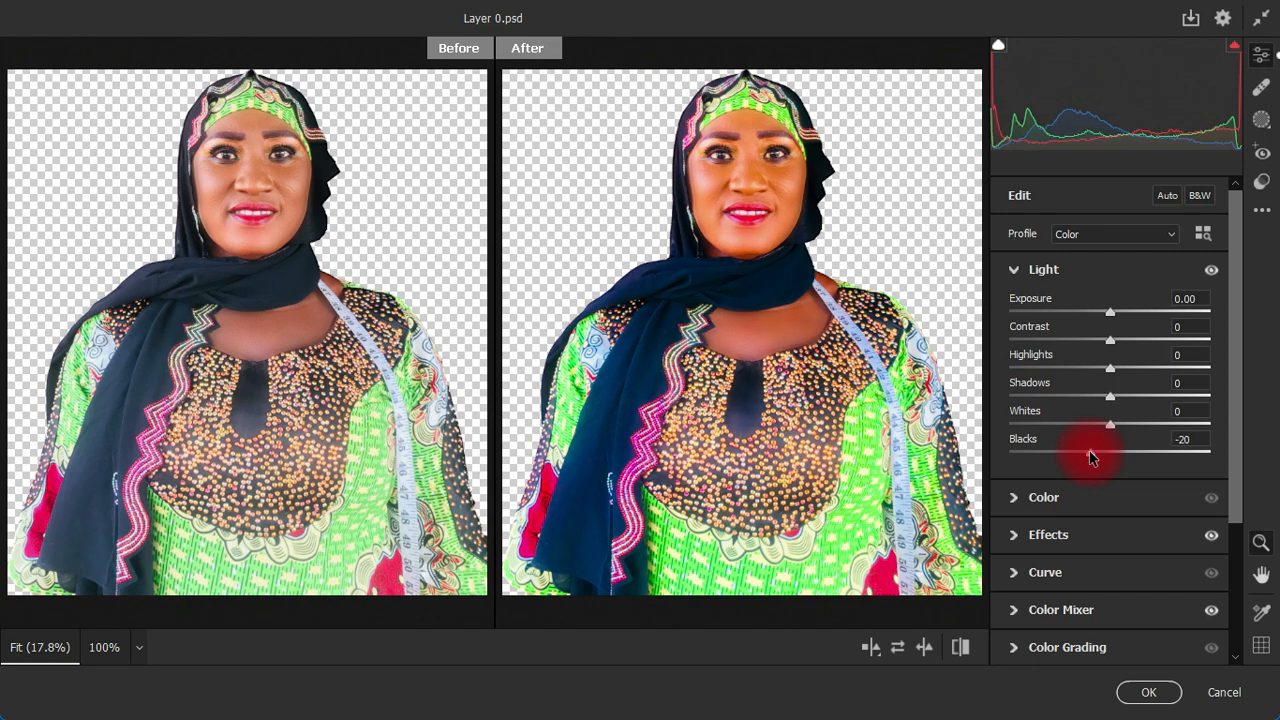
pyautogui.click(1078, 451)
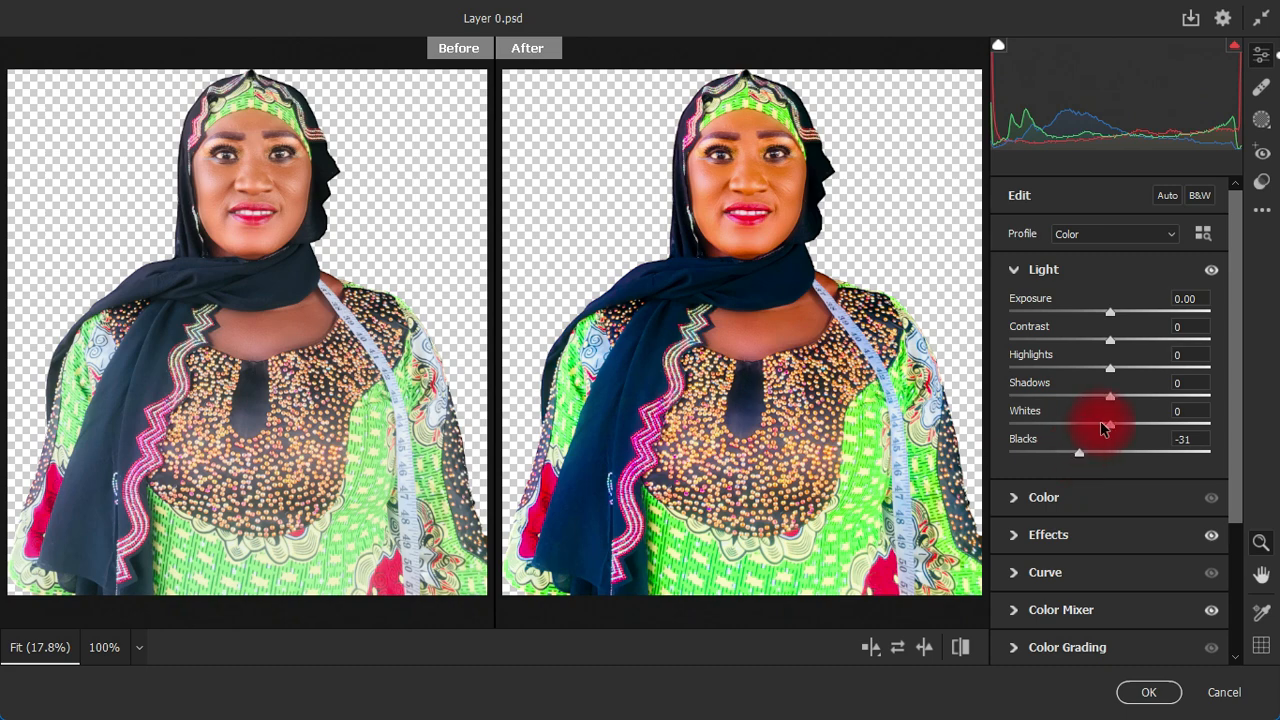
pyautogui.click(1097, 429)
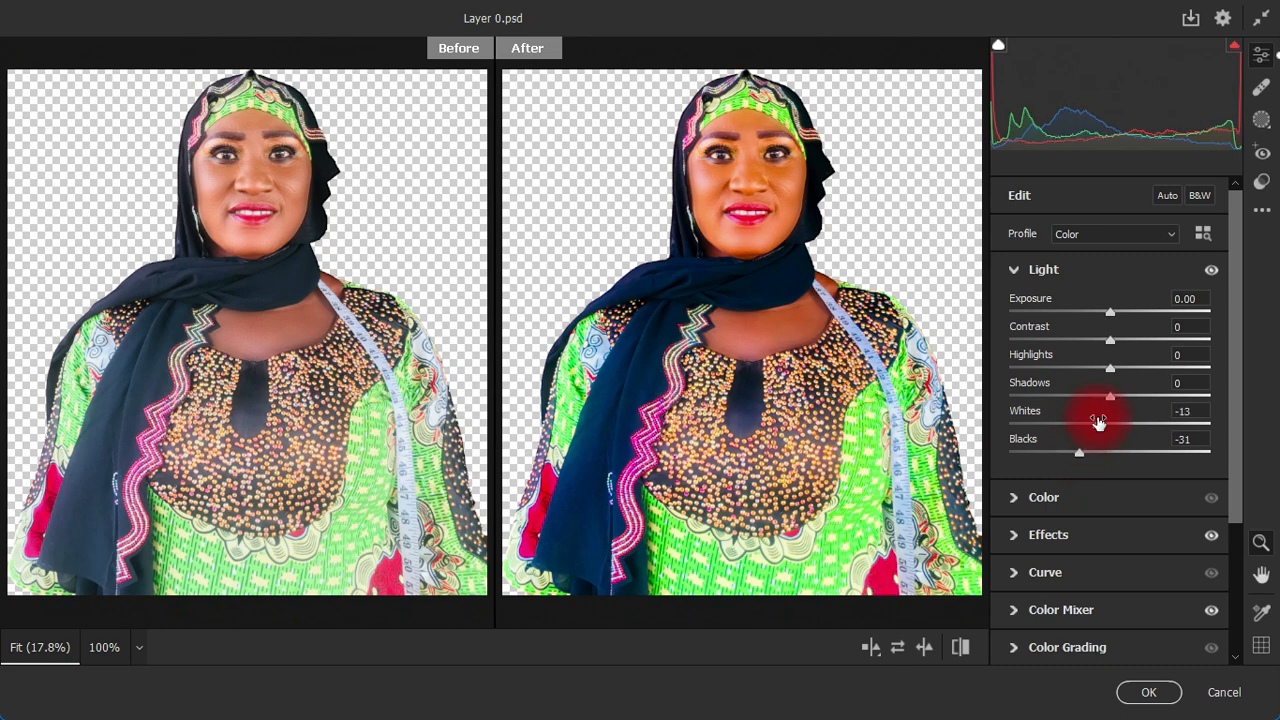
pyautogui.click(1129, 398)
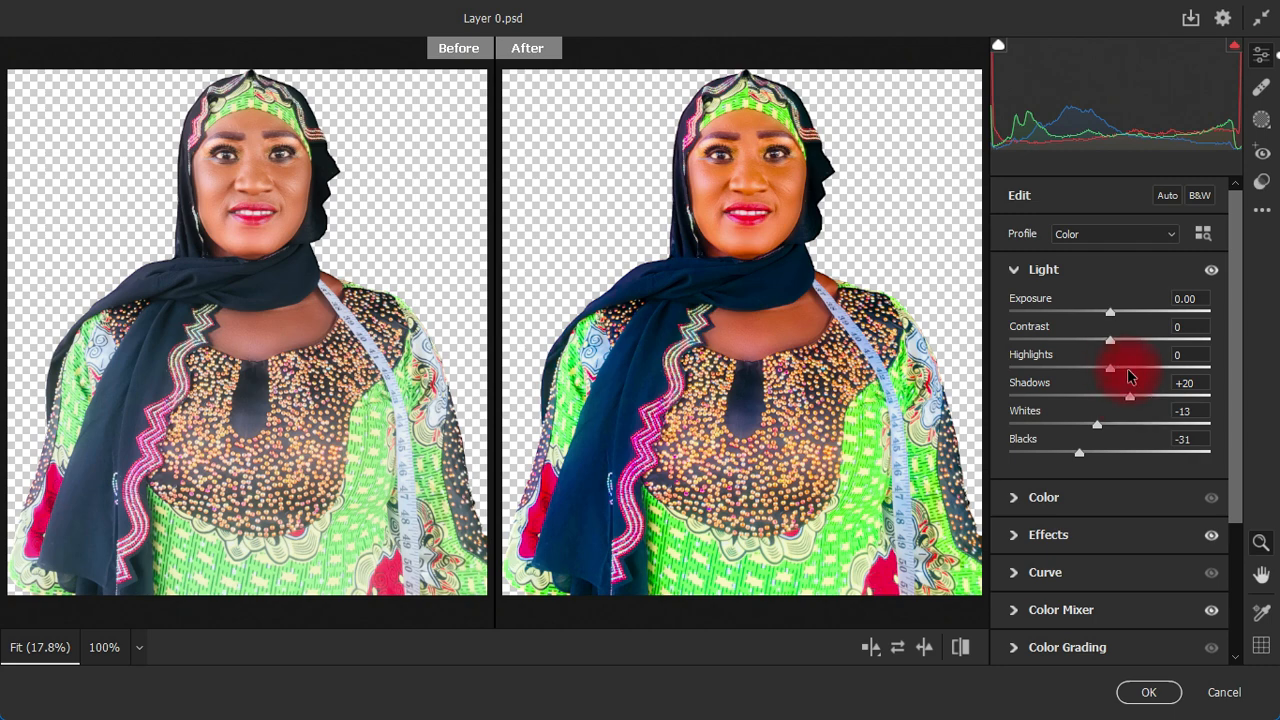
pyautogui.click(1129, 370)
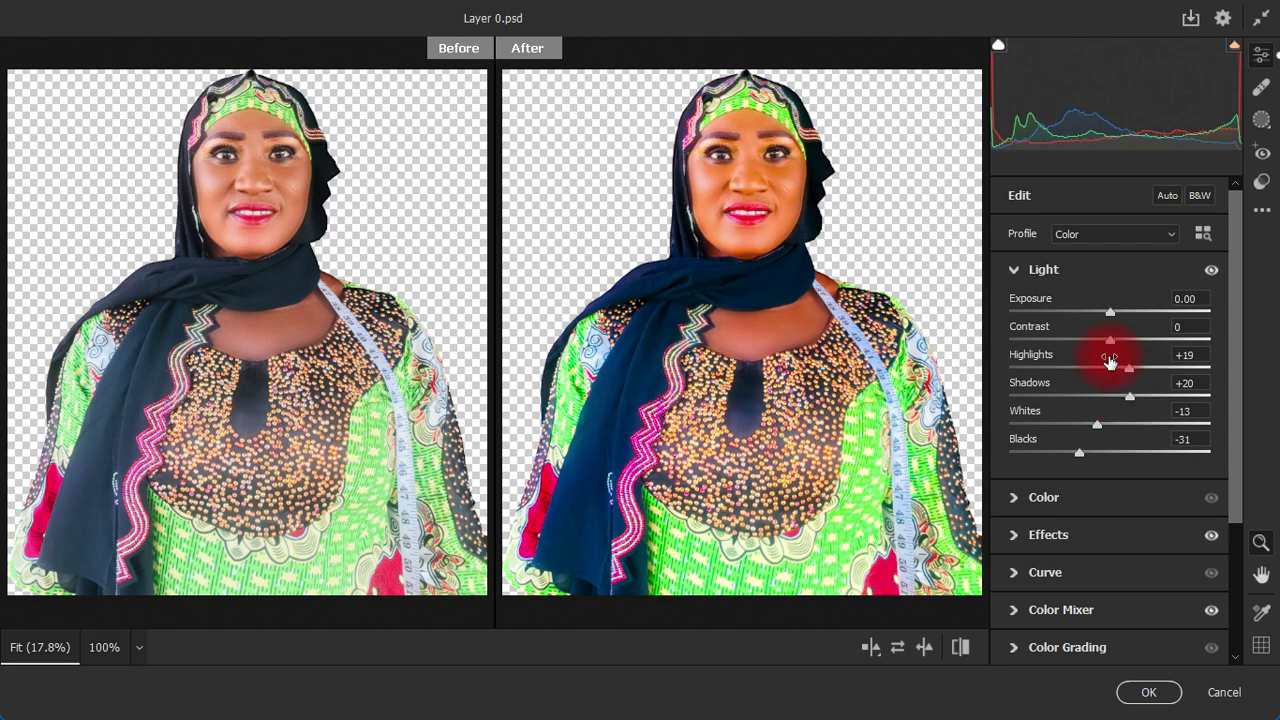
# Set Noise Reduction to 11 in the Camera Raw Detail settings and apply the filter to the layer
pyautogui.click(1043, 272)
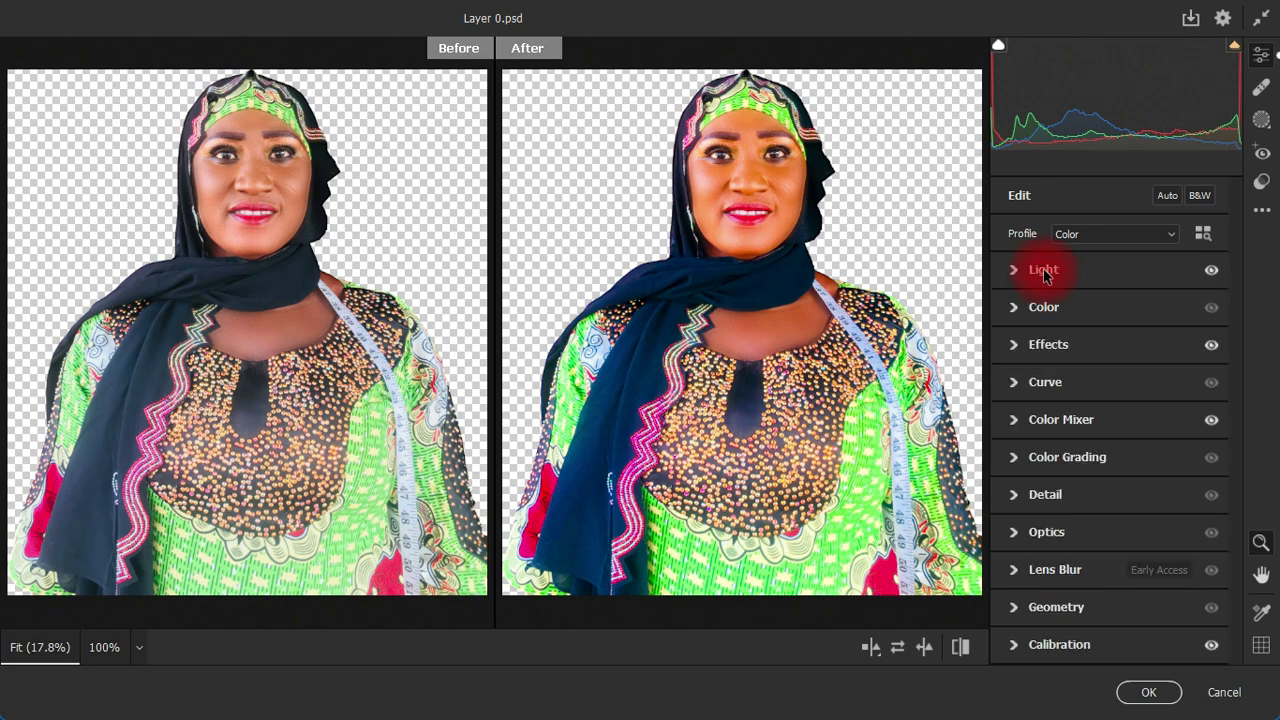
pyautogui.click(1015, 495)
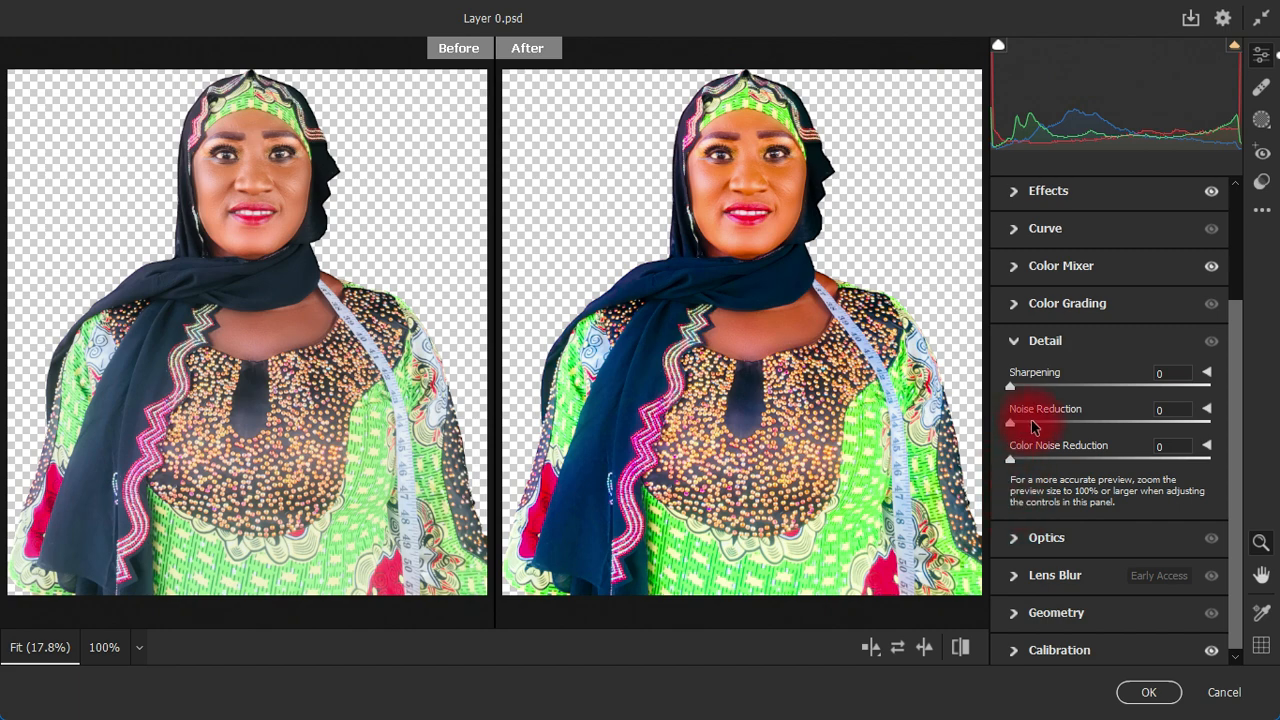
pyautogui.moveTo(1017, 423); pyautogui.dragTo(1040, 421)
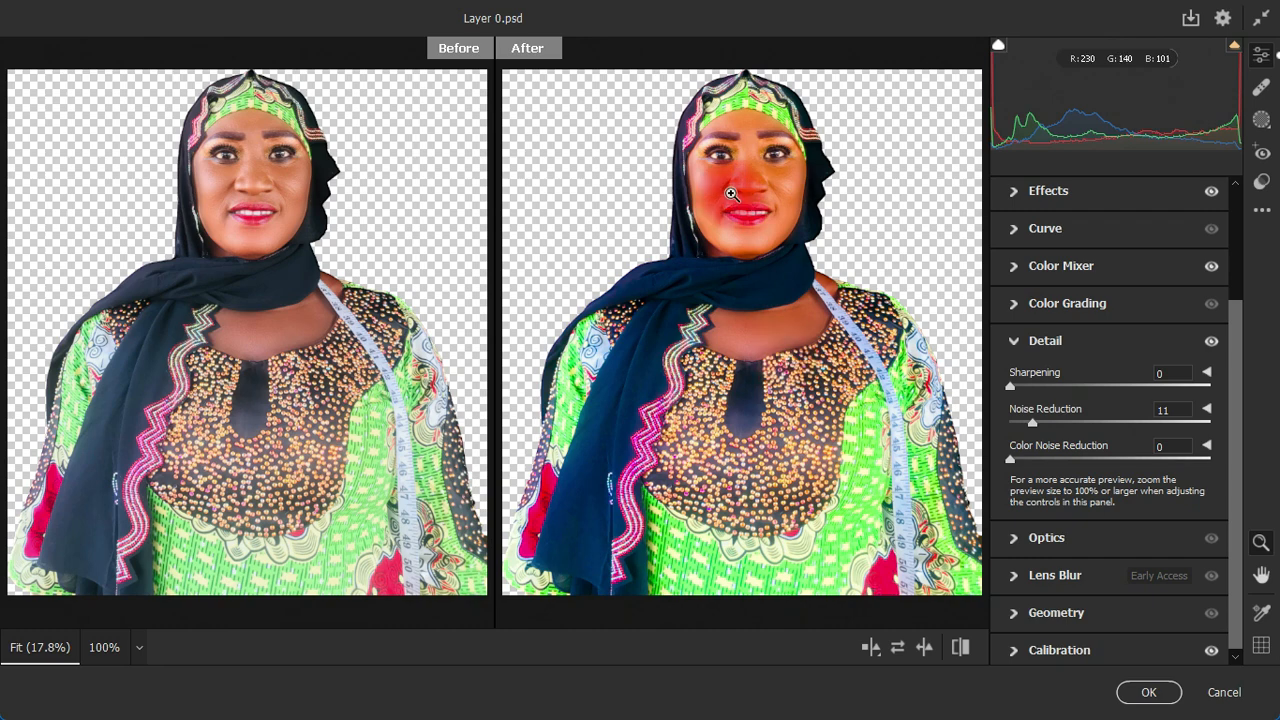
pyautogui.click(1154, 698)
pyautogui.click(1150, 693)
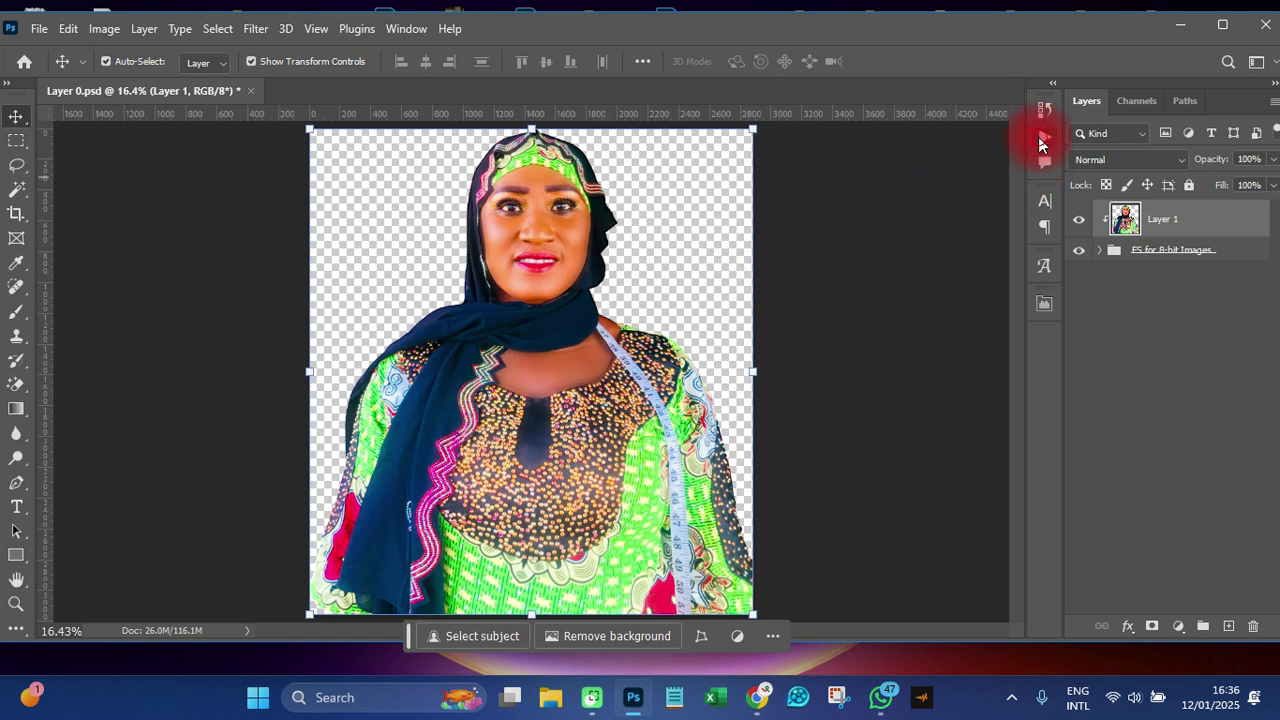
# Run the "White eyes and teeth" action from the ABBUZAE set on the portrait
pyautogui.click(1038, 137)
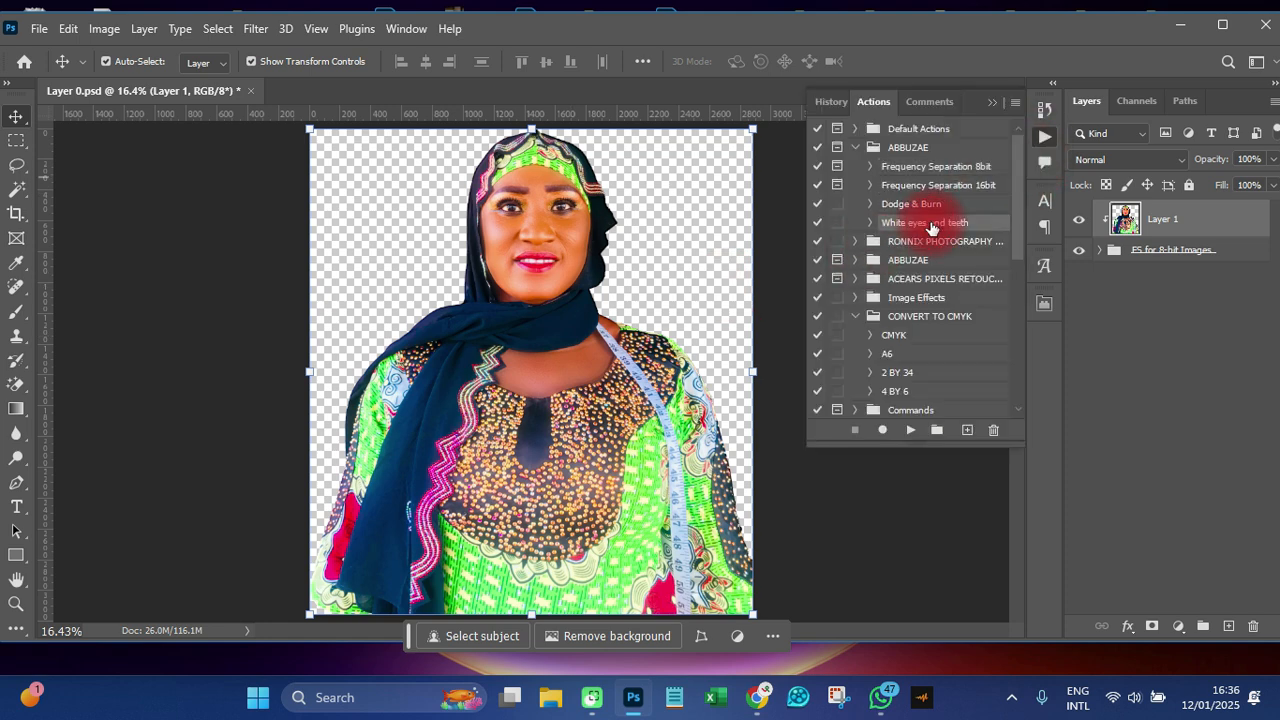
pyautogui.scroll(2, 525, 185)
pyautogui.scroll(4, 530, 206)
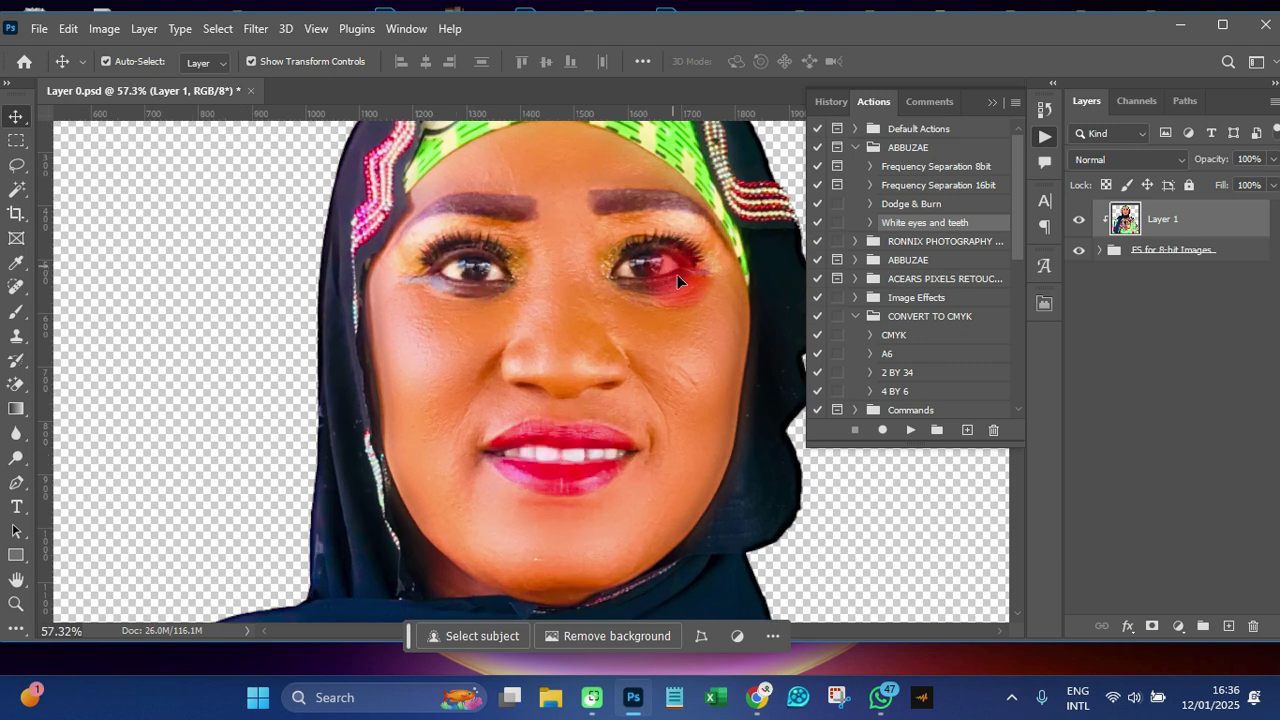
pyautogui.click(917, 230)
pyautogui.click(908, 430)
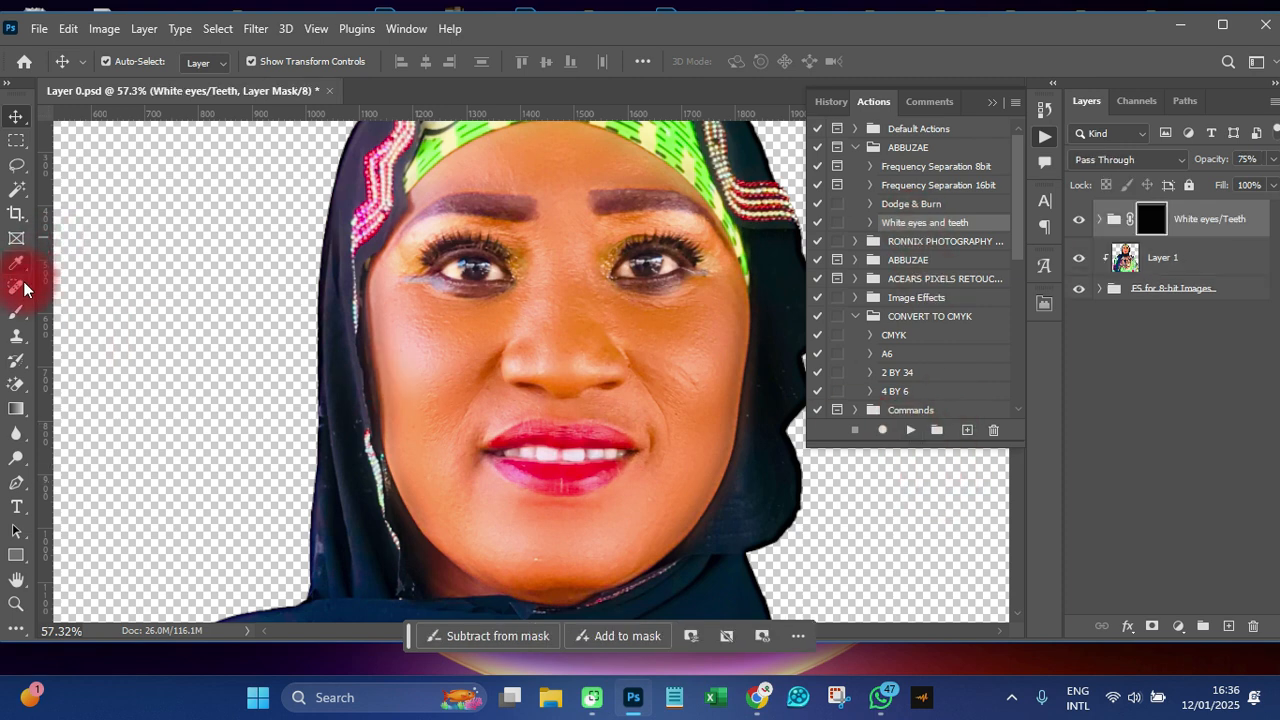
# Set up the Brush tool at 10 px for painting the teeth on the White eyes/Teeth mask
pyautogui.click(17, 313)
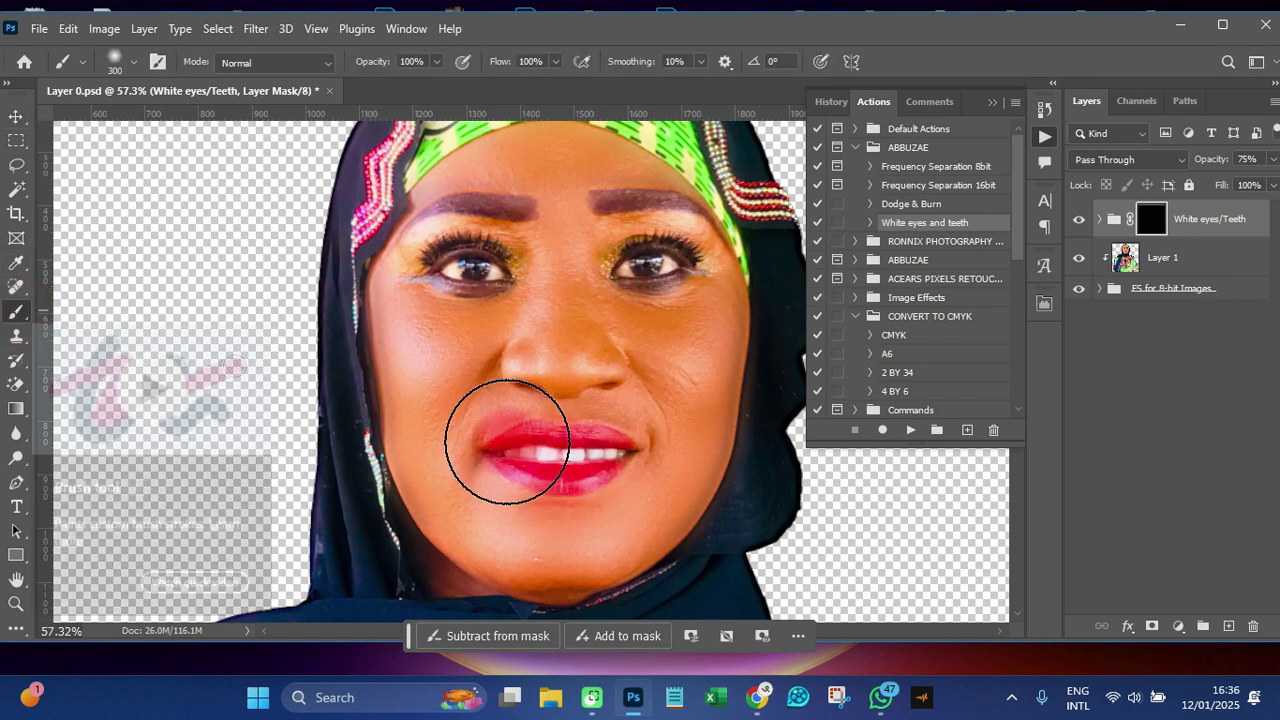
pyautogui.press('[')
pyautogui.press('[')
pyautogui.press('[')
pyautogui.press('[')
pyautogui.press('[')
pyautogui.press('[')
pyautogui.press('[')
pyautogui.press('[')
pyautogui.press('[')
pyautogui.press('[')
pyautogui.press('[')
pyautogui.press('[')
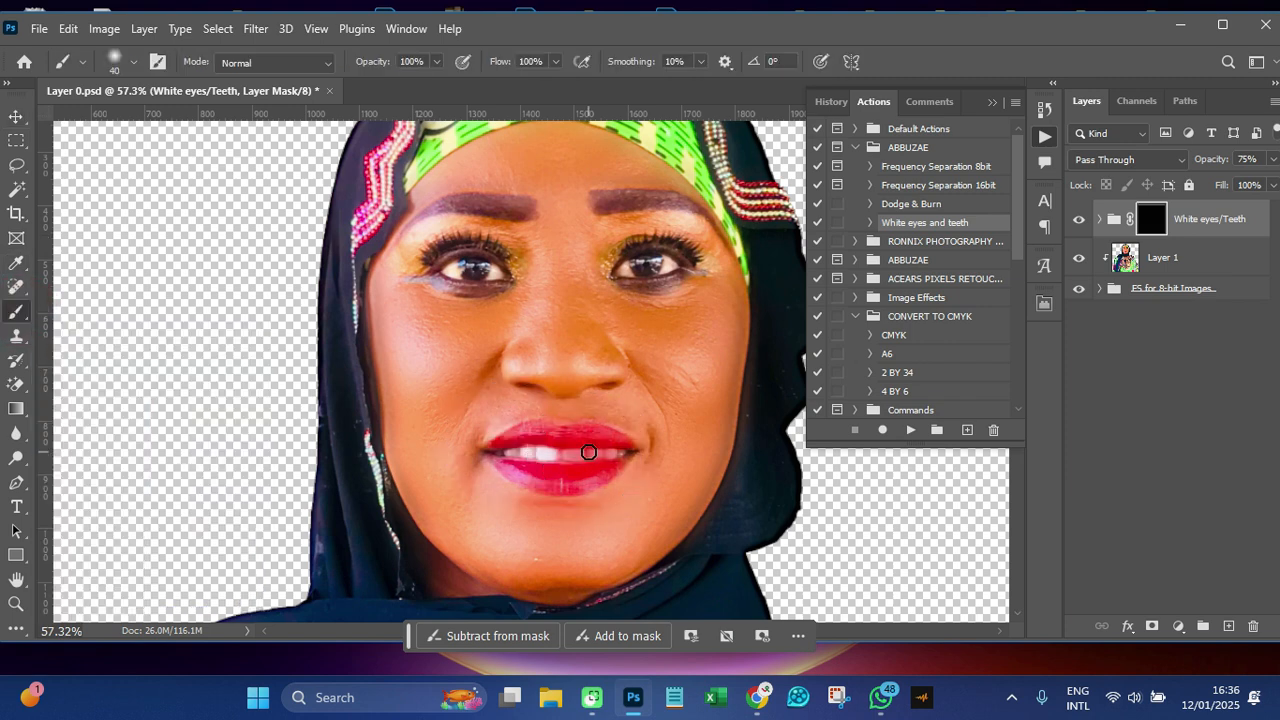
pyautogui.scroll(5, 595, 452)
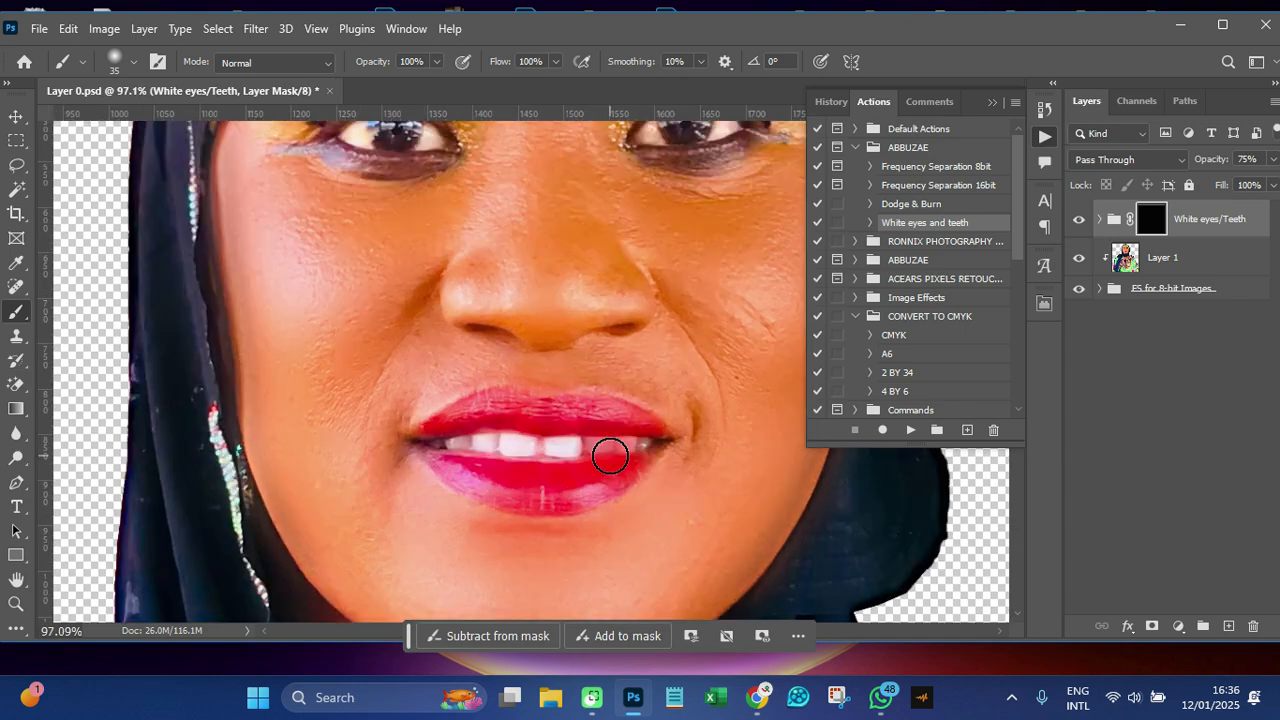
pyautogui.press('[')
pyautogui.press('[')
pyautogui.press('[')
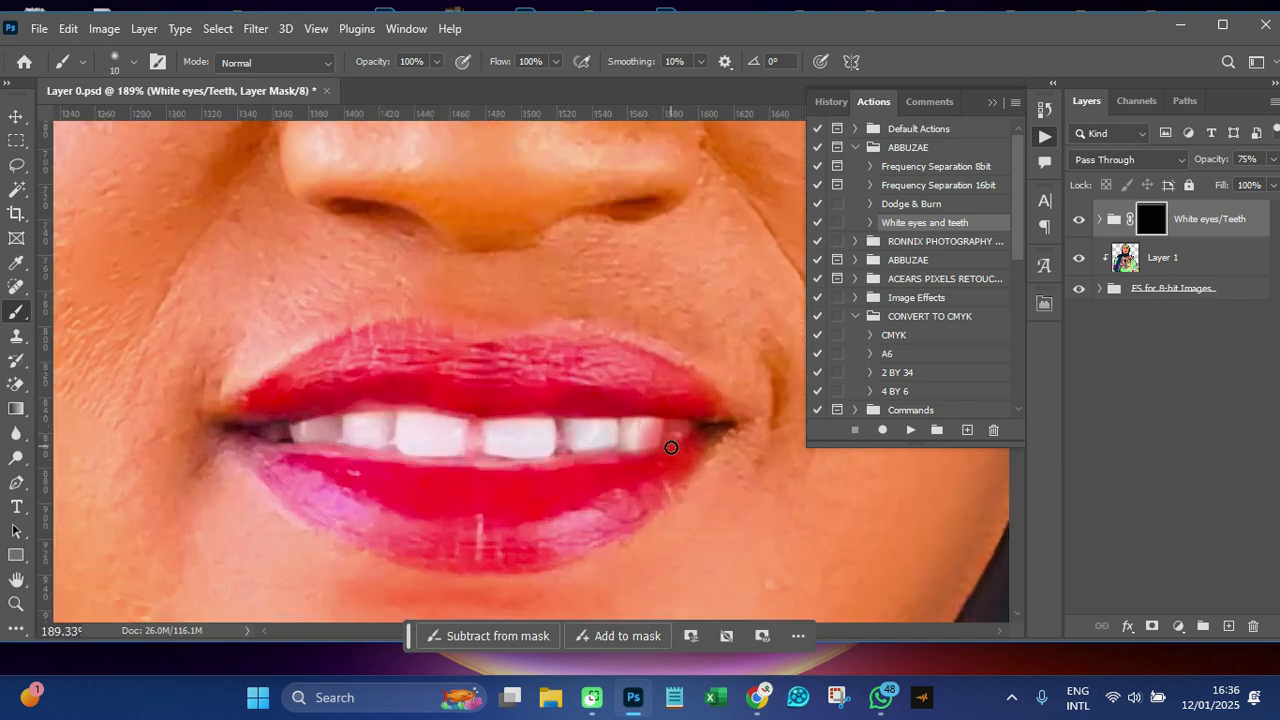
# Enlarge the program window downward to reveal the foreground and background colour swatches
pyautogui.keyDown('alt'); pyautogui.rightClick(110, 531); pyautogui.keyUp('alt')
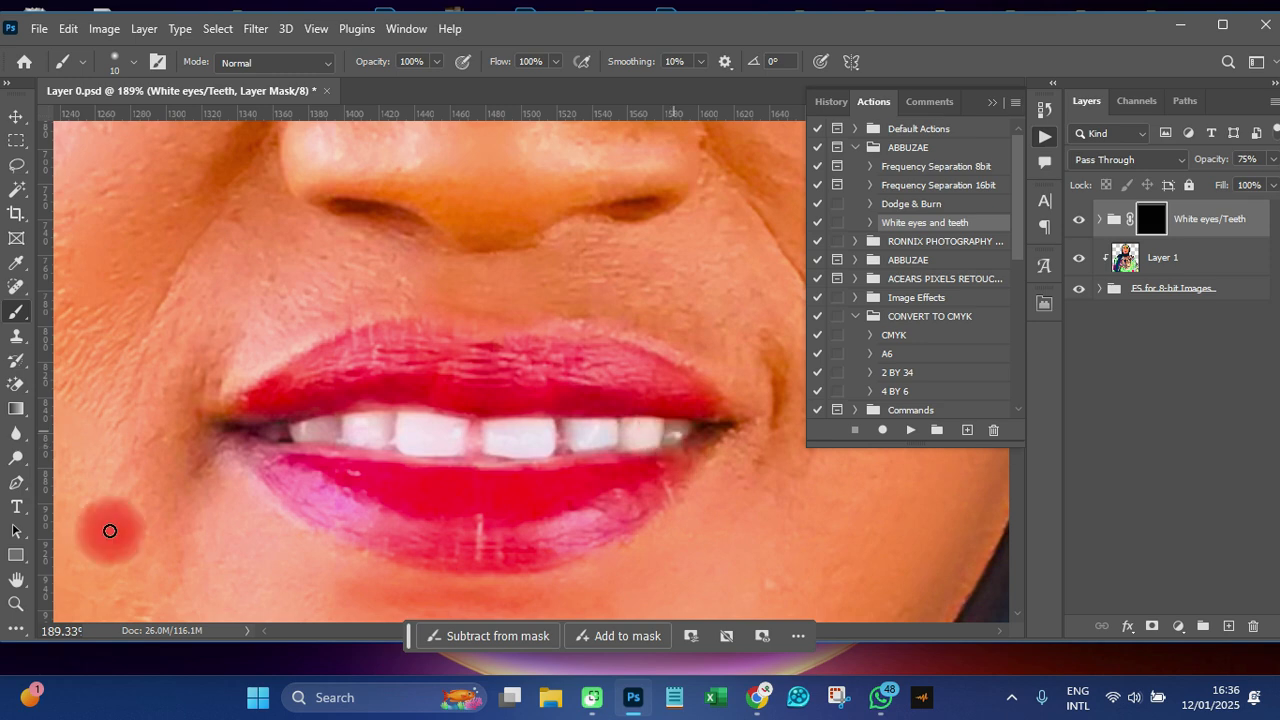
pyautogui.click(16, 628)
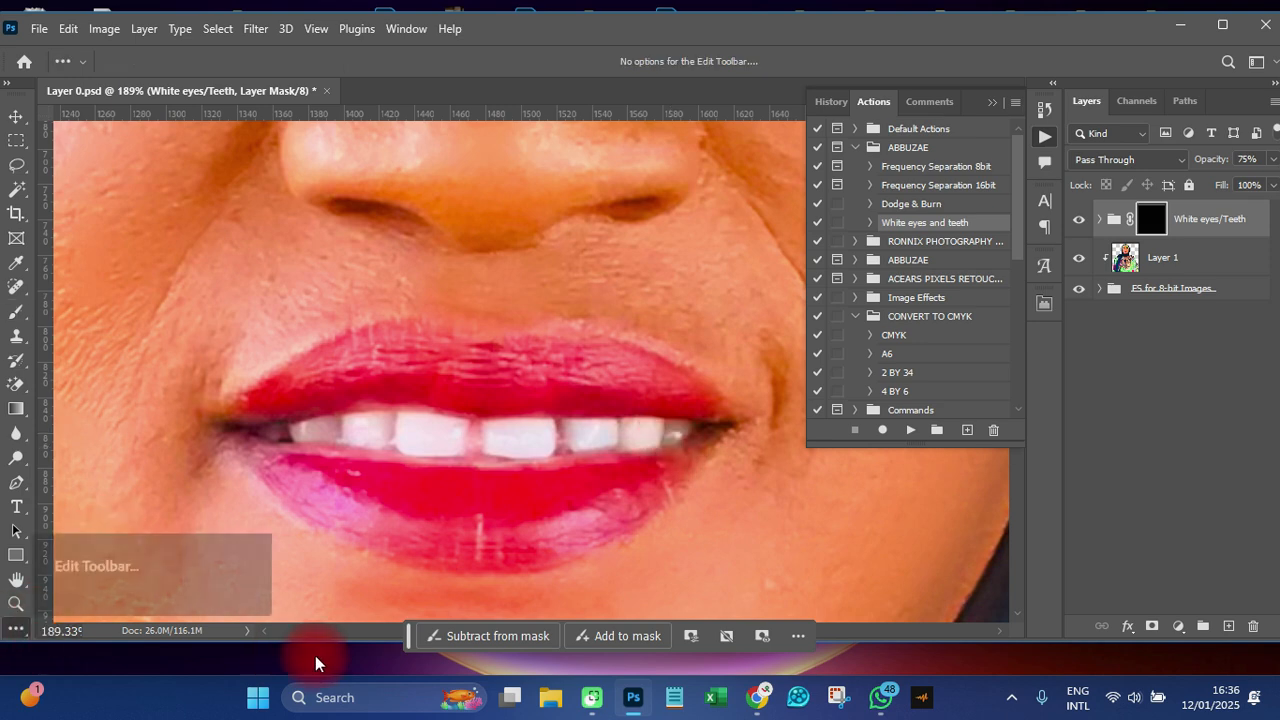
pyautogui.moveTo(355, 641); pyautogui.dragTo(349, 674)
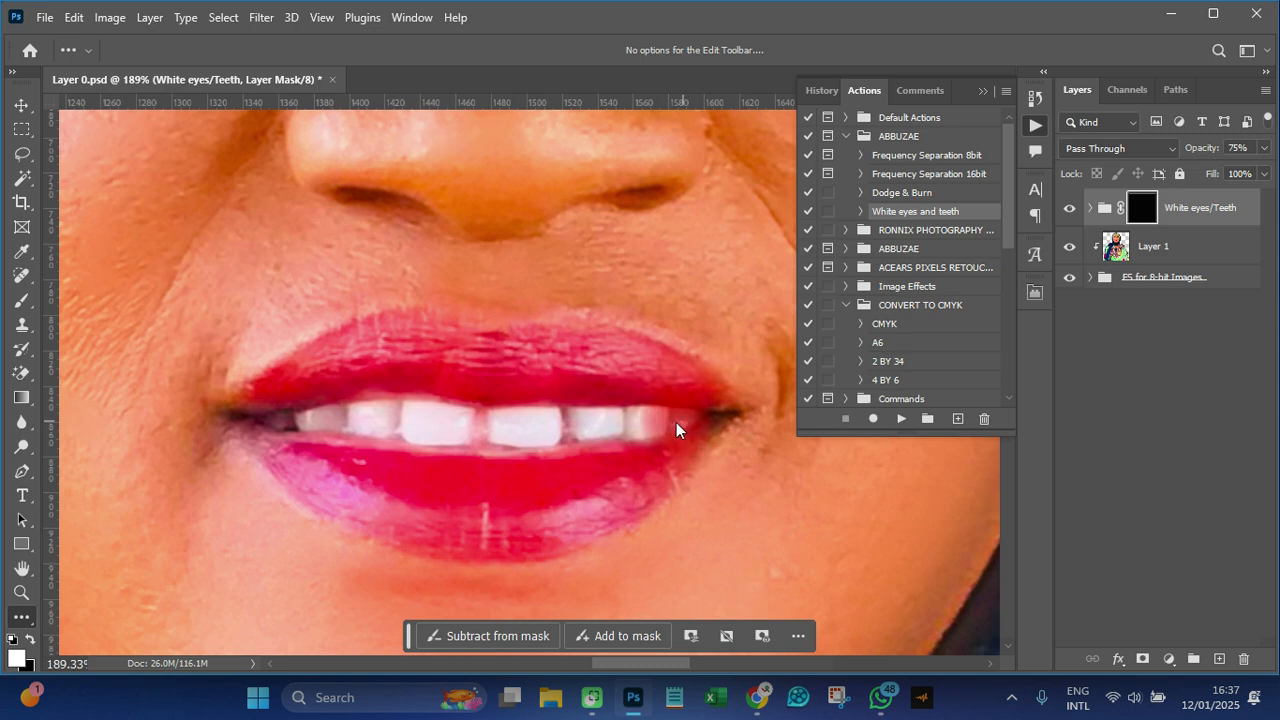
pyautogui.click(637, 429)
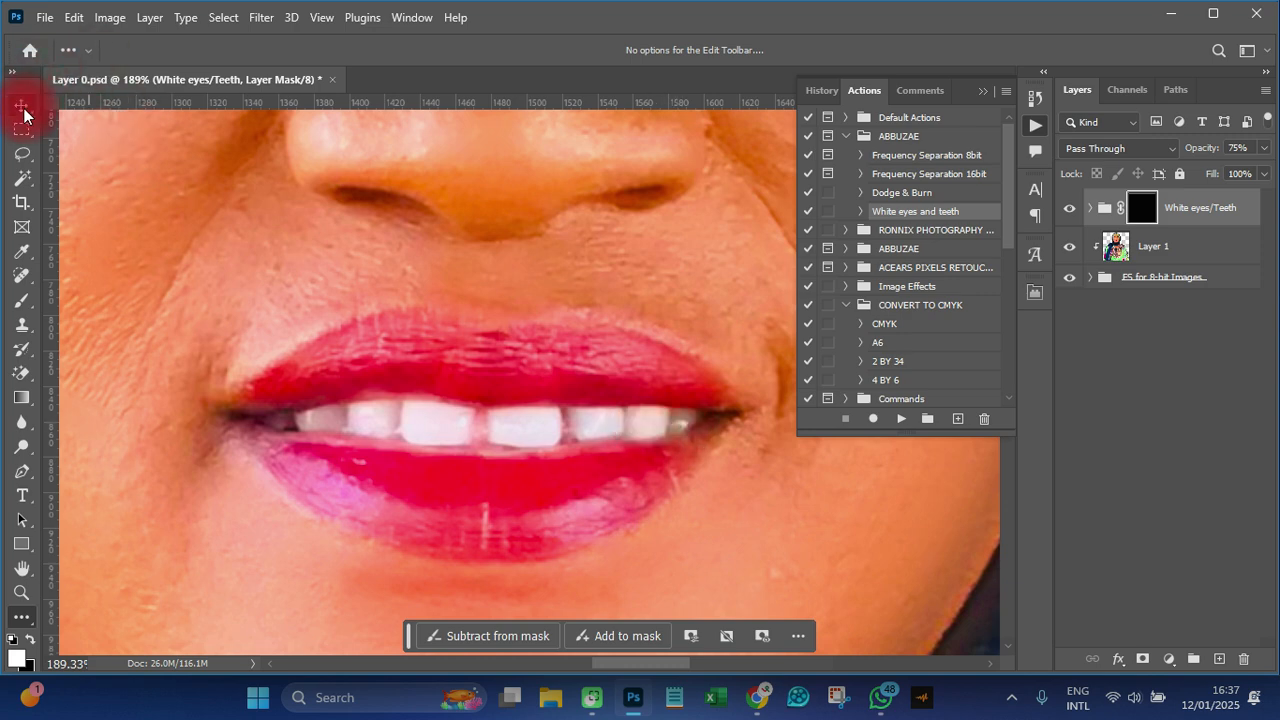
# Brush white over all the teeth on the White eyes/Teeth group mask to whiten them
pyautogui.click(22, 300)
pyautogui.moveTo(659, 423)
pyautogui.mouseDown()
pyautogui.moveTo(583, 429)
pyautogui.moveTo(582, 414)
pyautogui.moveTo(616, 417)
pyautogui.moveTo(615, 431)
pyautogui.moveTo(577, 417)
pyautogui.moveTo(579, 433)
pyautogui.moveTo(547, 433)
pyautogui.moveTo(553, 412)
pyautogui.moveTo(544, 423)
pyautogui.moveTo(502, 415)
pyautogui.moveTo(498, 431)
pyautogui.moveTo(543, 432)
pyautogui.moveTo(509, 428)
pyautogui.moveTo(527, 421)
pyautogui.moveTo(549, 434)
pyautogui.moveTo(459, 438)
pyautogui.moveTo(470, 416)
pyautogui.moveTo(416, 410)
pyautogui.moveTo(414, 432)
pyautogui.moveTo(449, 428)
pyautogui.moveTo(418, 418)
pyautogui.moveTo(456, 418)
pyautogui.moveTo(458, 433)
pyautogui.moveTo(432, 439)
pyautogui.moveTo(393, 434)
pyautogui.moveTo(393, 408)
pyautogui.moveTo(381, 421)
pyautogui.moveTo(355, 410)
pyautogui.moveTo(352, 429)
pyautogui.moveTo(374, 427)
pyautogui.moveTo(302, 417)
pyautogui.moveTo(337, 413)
pyautogui.moveTo(336, 425)
pyautogui.moveTo(288, 423)
pyautogui.moveTo(679, 420)
pyautogui.mouseUp()
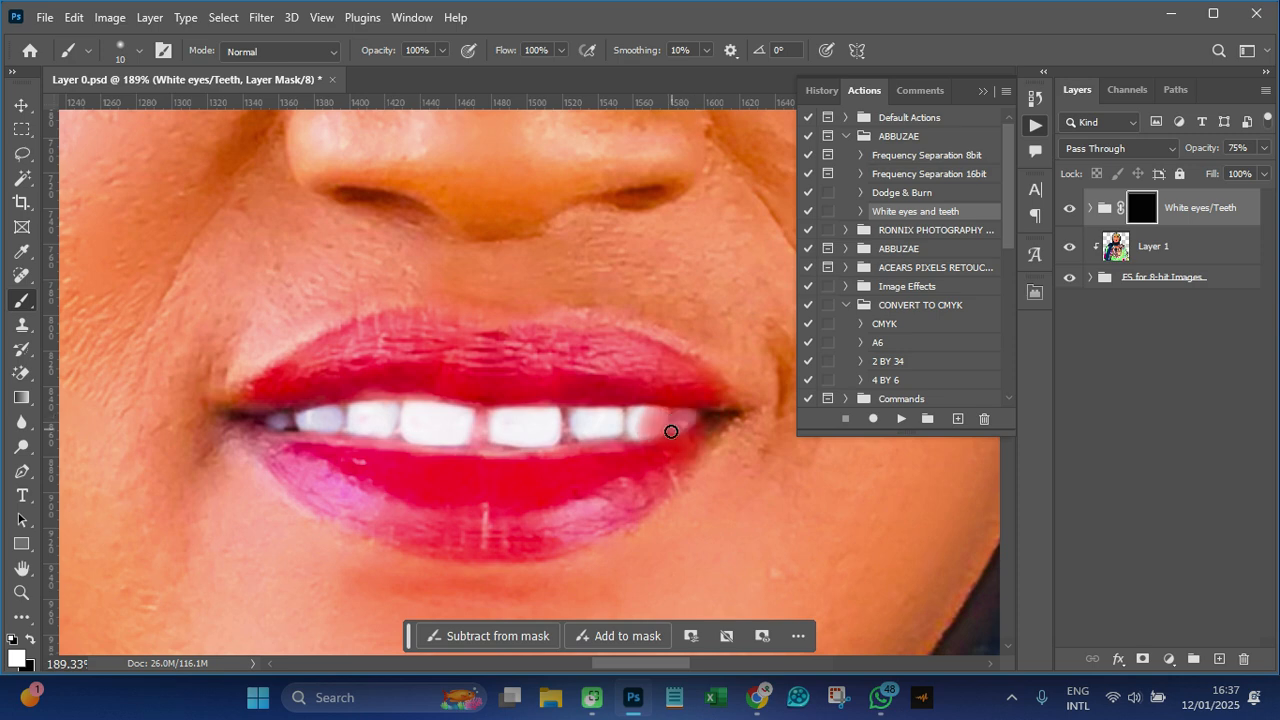
pyautogui.moveTo(690, 420)
pyautogui.mouseDown()
pyautogui.moveTo(633, 457)
pyautogui.moveTo(410, 458)
pyautogui.mouseUp()
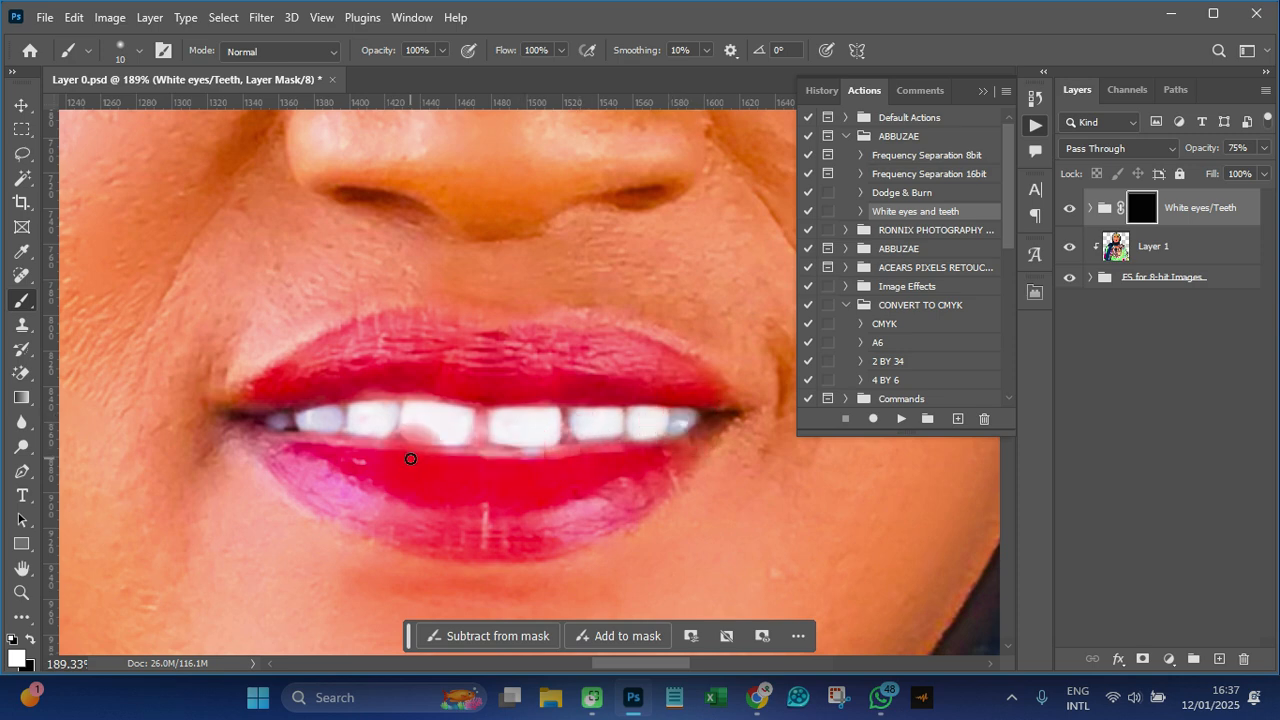
# Paint white over the whites of the eye on the image's right side on the White eyes/Teeth mask
pyautogui.keyDown('alt'); pyautogui.scroll(-5, 410, 458); pyautogui.keyUp('alt')
pyautogui.keyDown('alt'); pyautogui.scroll(-2, 528, 476); pyautogui.keyUp('alt')
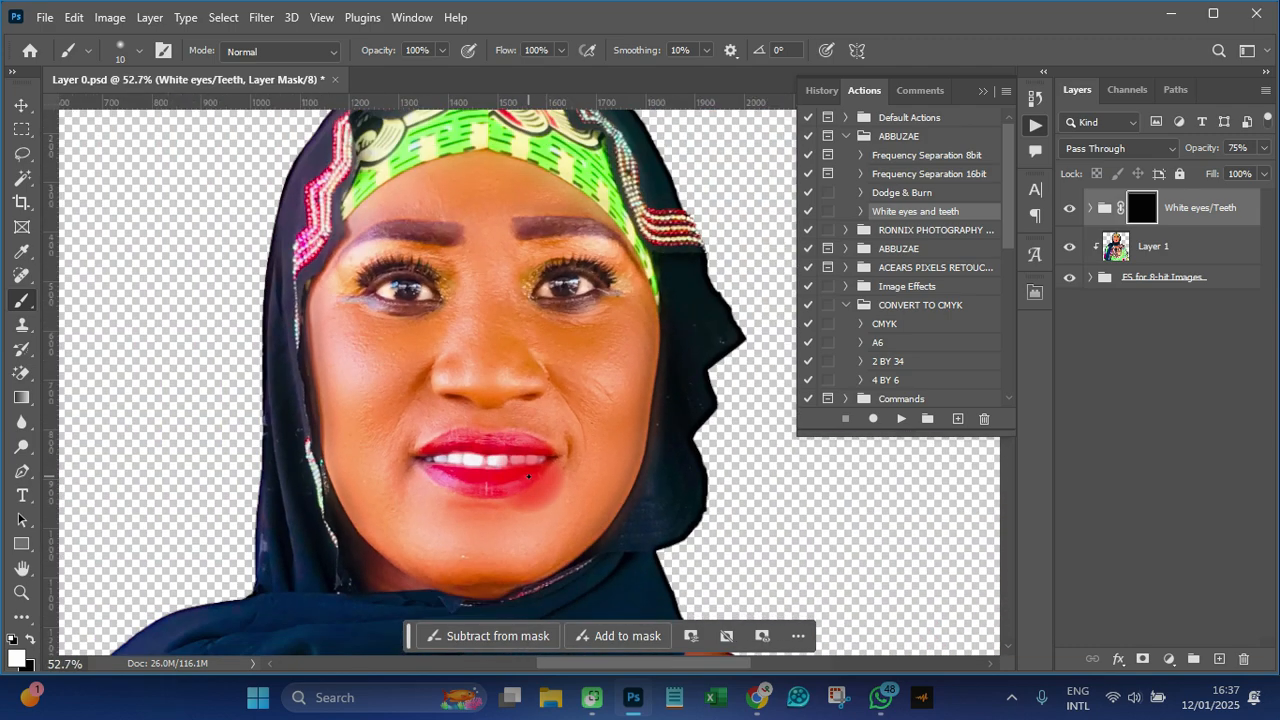
pyautogui.keyDown('alt'); pyautogui.scroll(4, 606, 257); pyautogui.keyUp('alt')
pyautogui.keyDown('alt'); pyautogui.scroll(3, 637, 377); pyautogui.keyUp('alt')
pyautogui.moveTo(623, 374)
pyautogui.mouseDown()
pyautogui.moveTo(665, 403)
pyautogui.moveTo(616, 419)
pyautogui.moveTo(629, 382)
pyautogui.moveTo(644, 402)
pyautogui.moveTo(663, 397)
pyautogui.moveTo(633, 401)
pyautogui.mouseUp()
pyautogui.moveTo(512, 420)
pyautogui.mouseDown()
pyautogui.moveTo(530, 428)
pyautogui.moveTo(500, 400)
pyautogui.moveTo(468, 440)
pyautogui.moveTo(518, 428)
pyautogui.mouseUp()
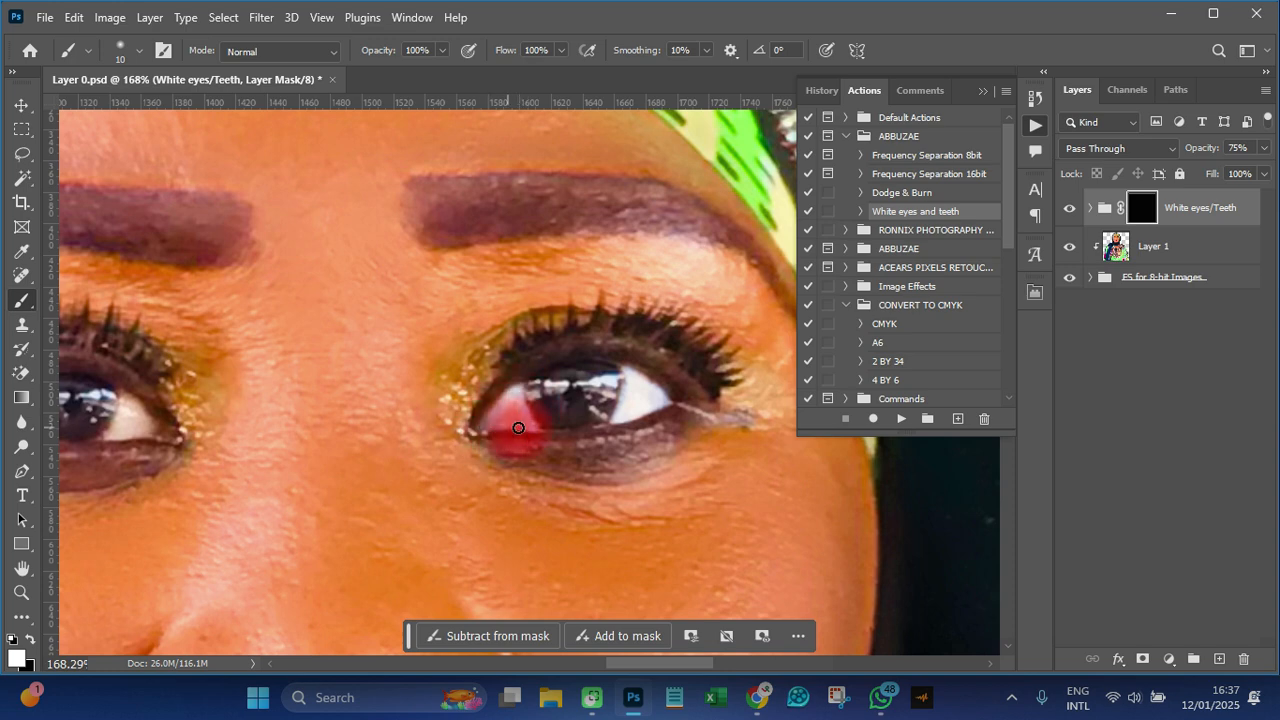
pyautogui.moveTo(500, 408); pyautogui.dragTo(506, 410)
# Paint white over the whites of the eye on the image's left side on the same mask
pyautogui.scroll(-5, 630, 408)
pyautogui.scroll(4, 430, 443)
pyautogui.moveTo(410, 438)
pyautogui.mouseDown()
pyautogui.moveTo(430, 443)
pyautogui.moveTo(370, 440)
pyautogui.moveTo(395, 412)
pyautogui.moveTo(415, 425)
pyautogui.moveTo(400, 410)
pyautogui.moveTo(393, 428)
pyautogui.moveTo(410, 425)
pyautogui.mouseUp()
pyautogui.scroll(2, 430, 443)
pyautogui.moveTo(535, 402)
pyautogui.mouseDown()
pyautogui.moveTo(545, 444)
pyautogui.moveTo(510, 449)
pyautogui.mouseUp()
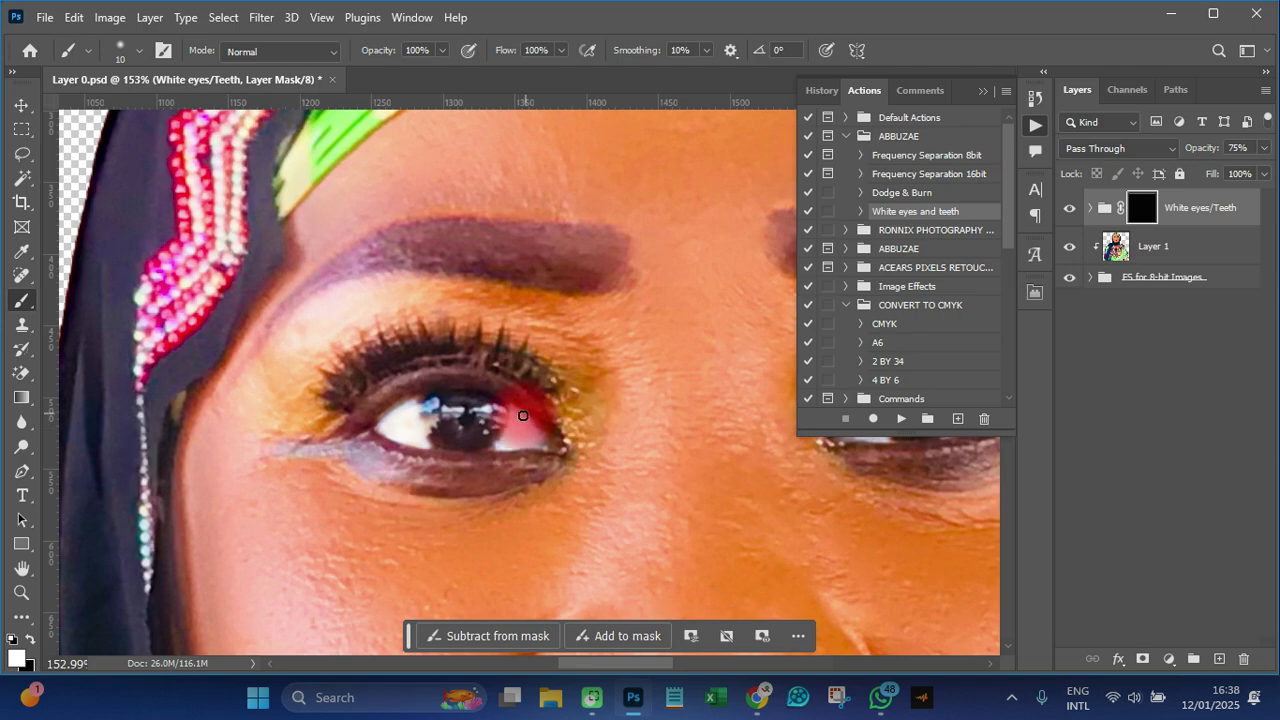
# Lower the White eyes/Teeth group's opacity to 53%
pyautogui.scroll(-8, 554, 354)
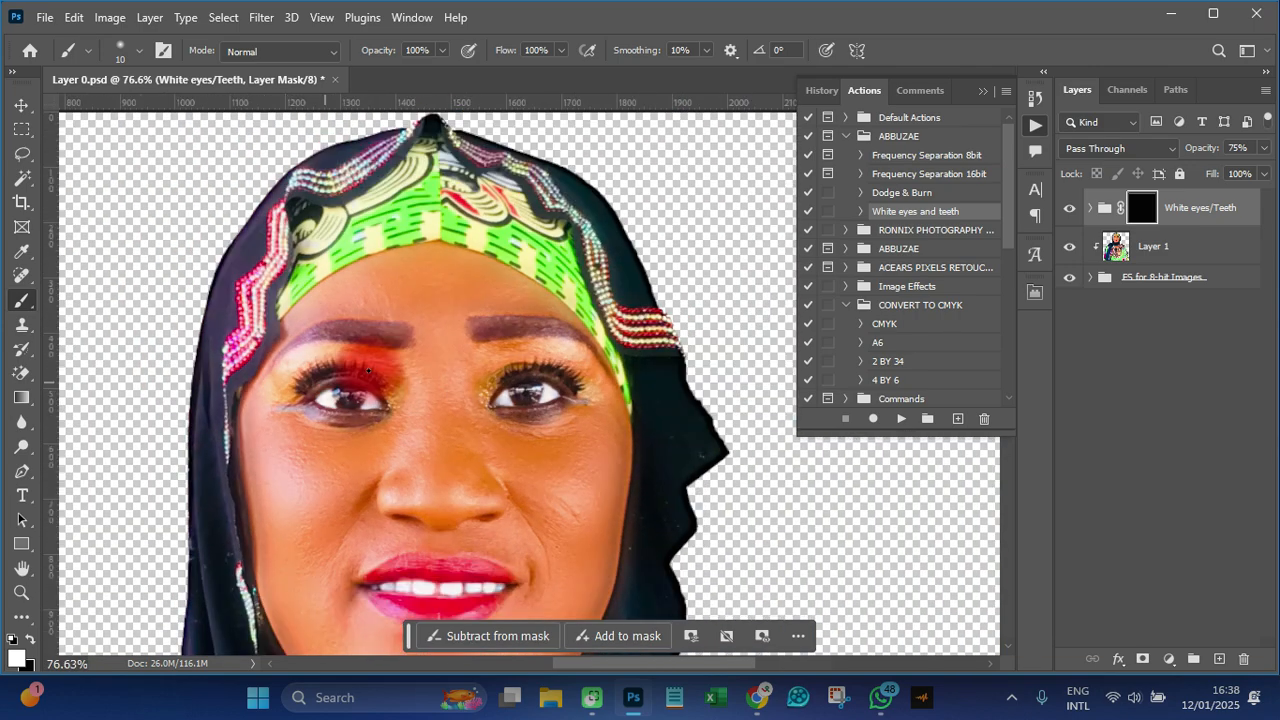
pyautogui.scroll(-3, 520, 360)
pyautogui.scroll(3, 420, 370)
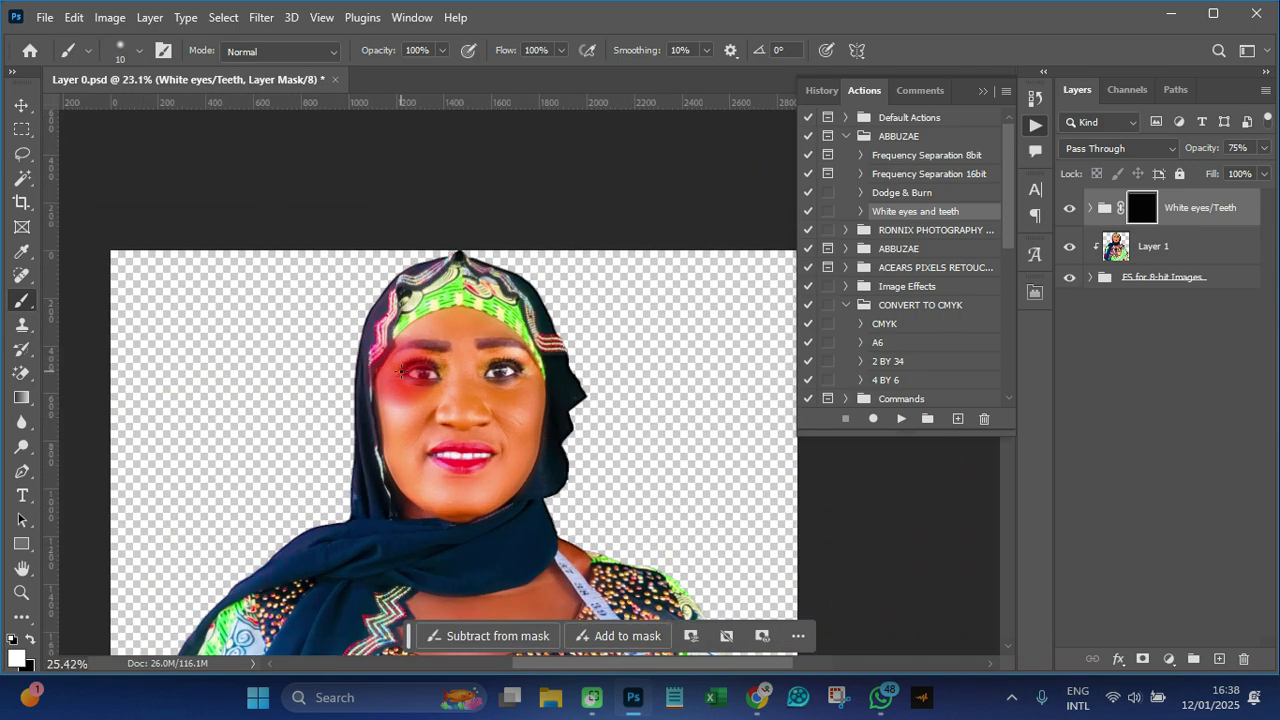
pyautogui.click(1250, 174)
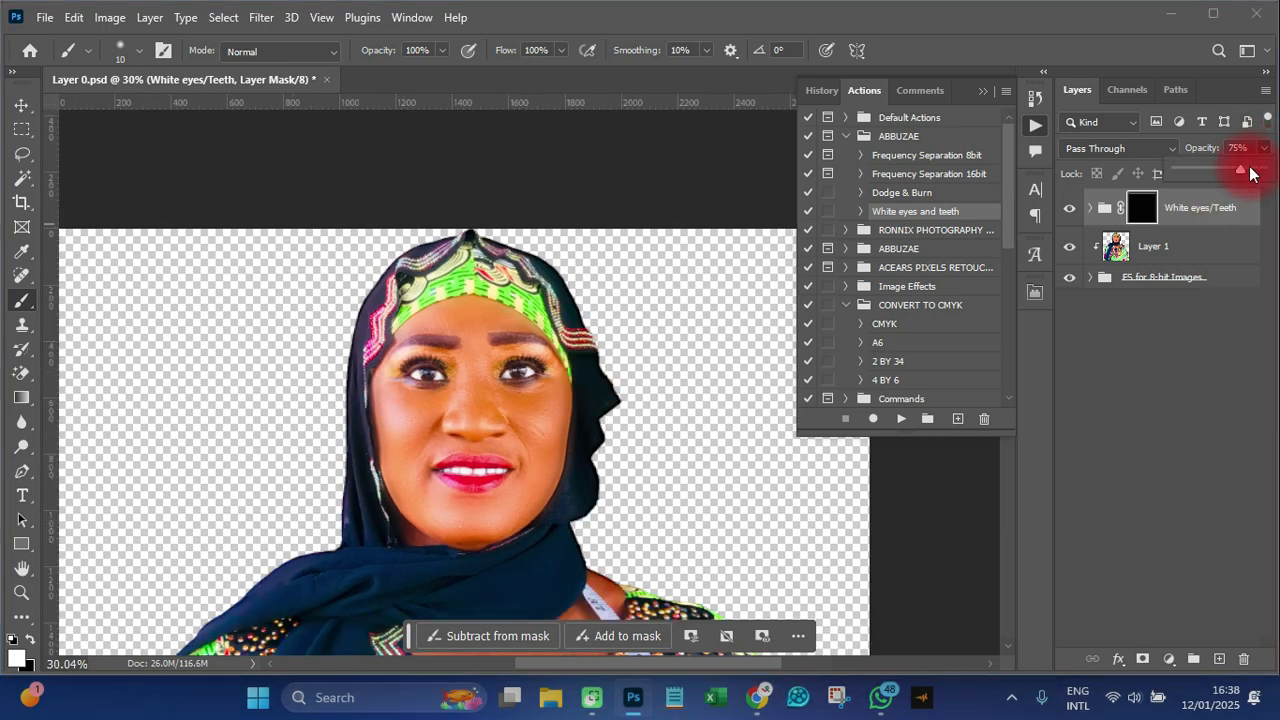
pyautogui.moveTo(1240, 172); pyautogui.dragTo(1222, 172)
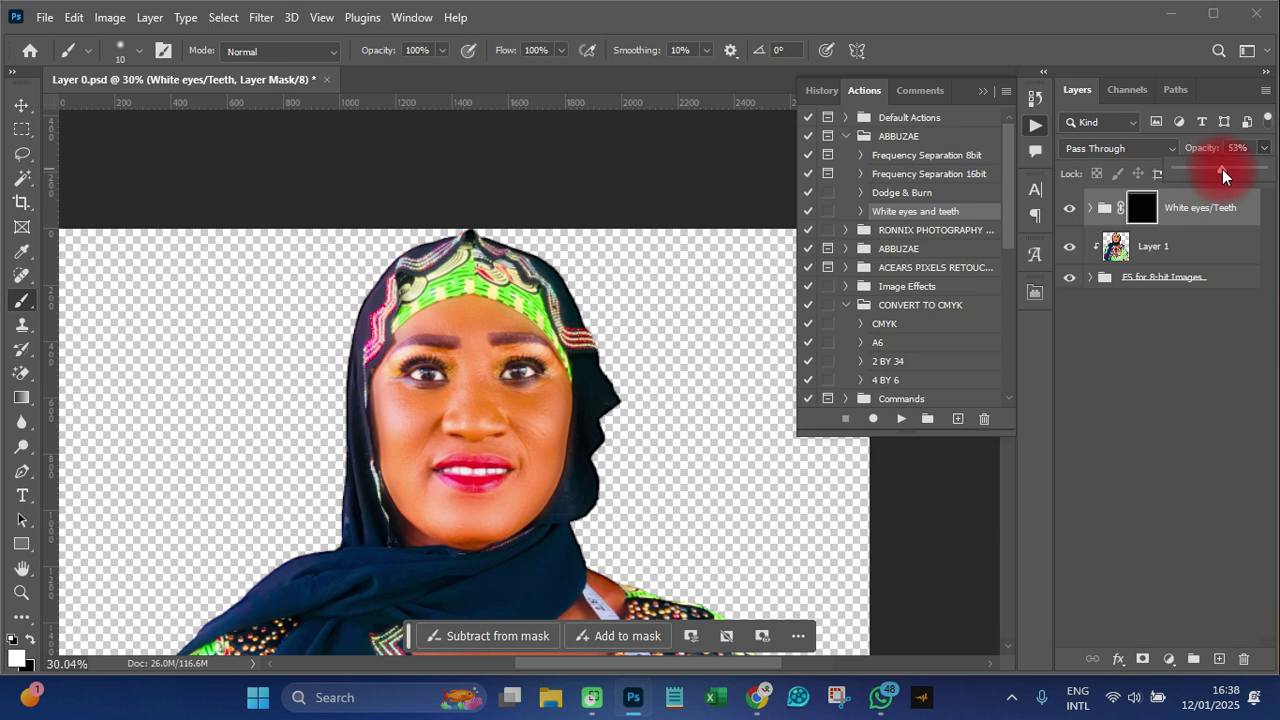
# Run the Dodge & Burn action from the ABBUZAE set above the White eyes/Teeth group
pyautogui.scroll(-3, 487, 452)
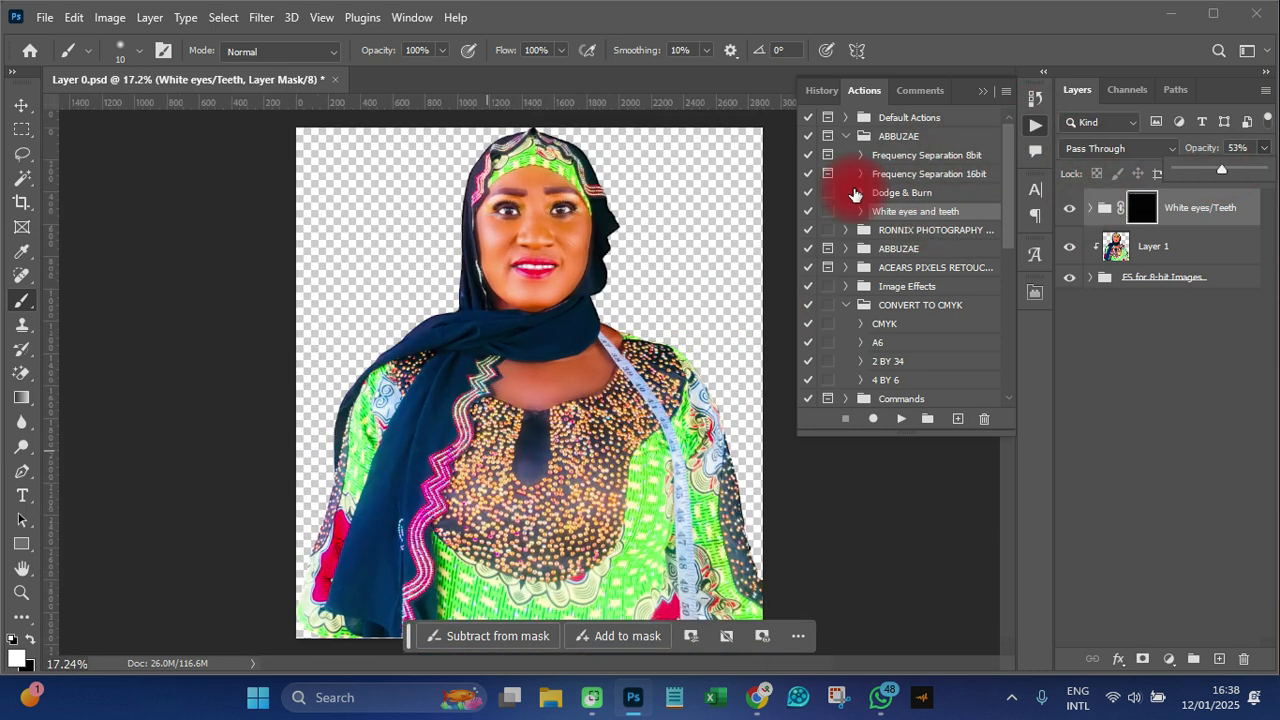
pyautogui.click(892, 192)
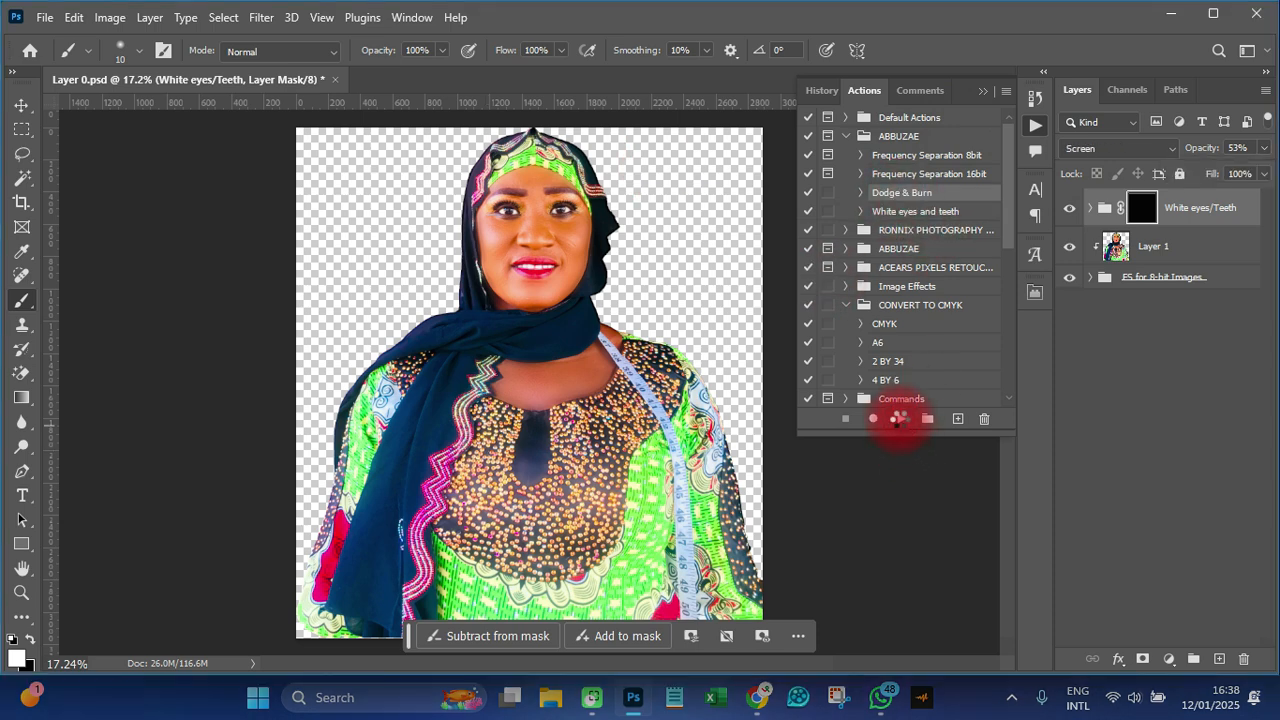
pyautogui.click(899, 418)
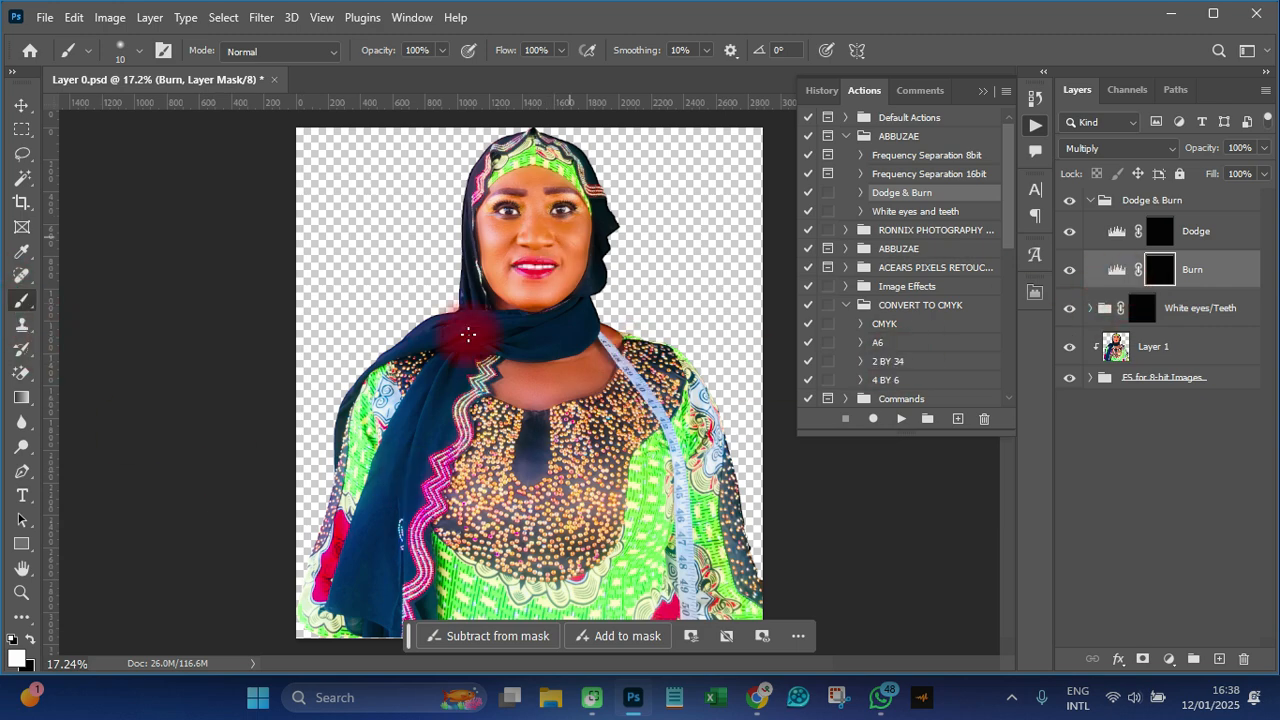
# Enlarge the brush to 250 px, try a burn stroke on the face on the Burn mask, and undo the stroke
pyautogui.scroll(10, 630, 228)
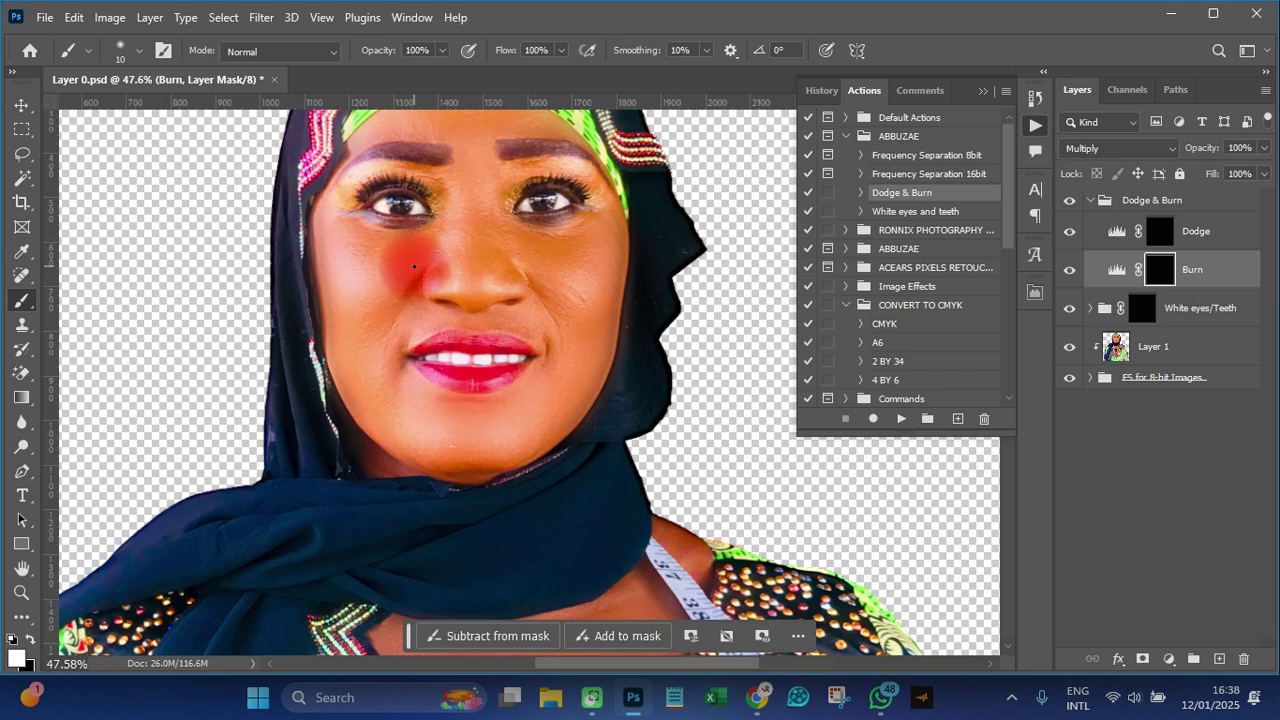
pyautogui.press(']')
pyautogui.press(']')
pyautogui.press(']')
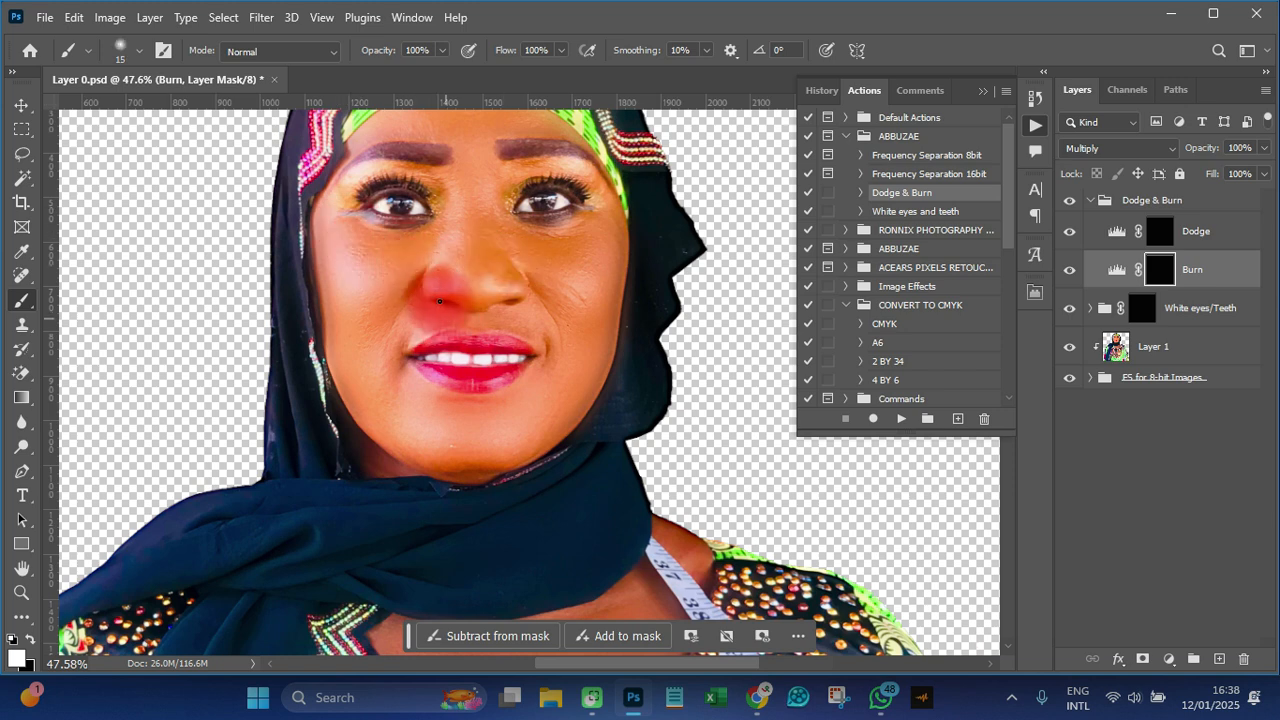
pyautogui.press(']')
pyautogui.press(']')
pyautogui.press(']')
pyautogui.moveTo(443, 251); pyautogui.dragTo(466, 234)
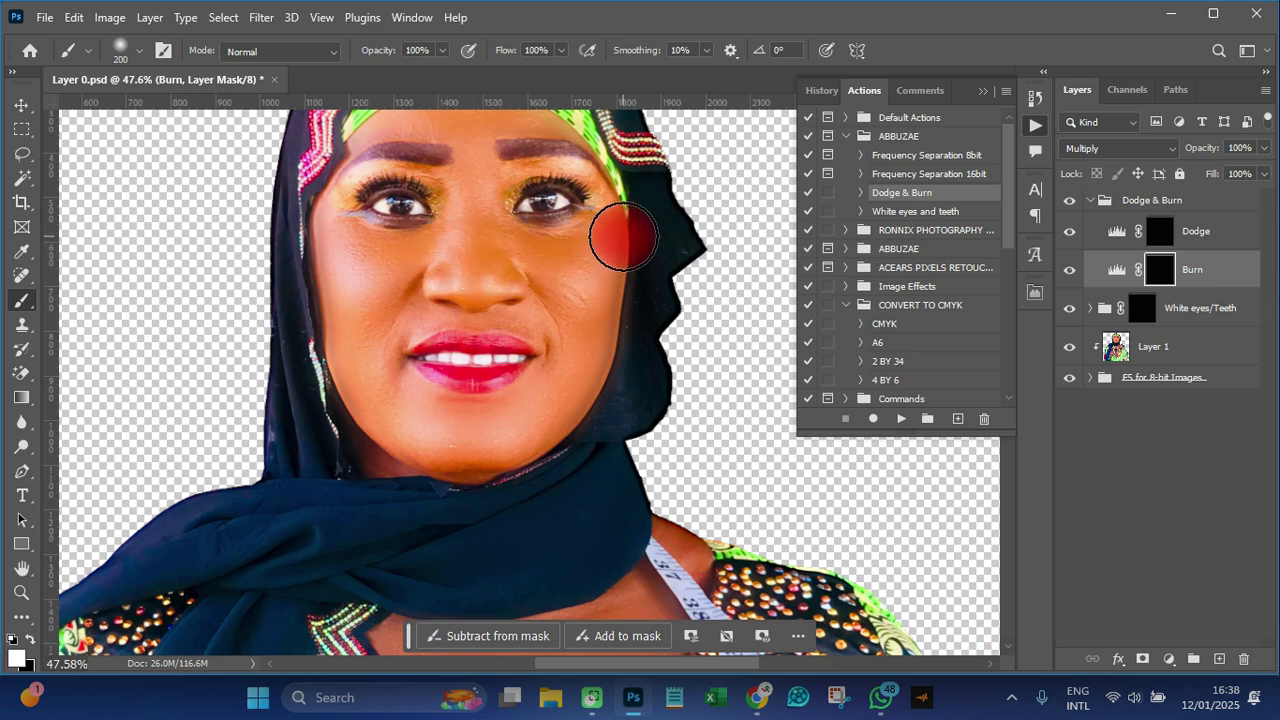
pyautogui.press(']')
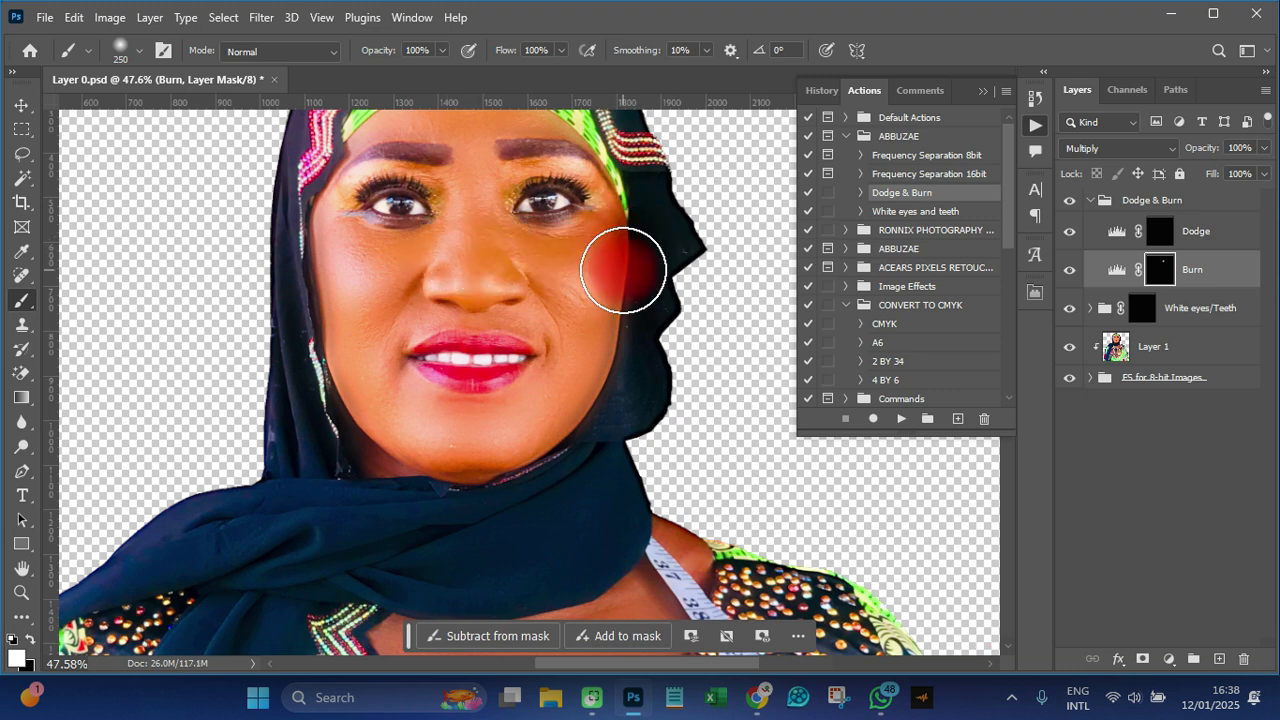
pyautogui.hotkey('ctrl', 'z')
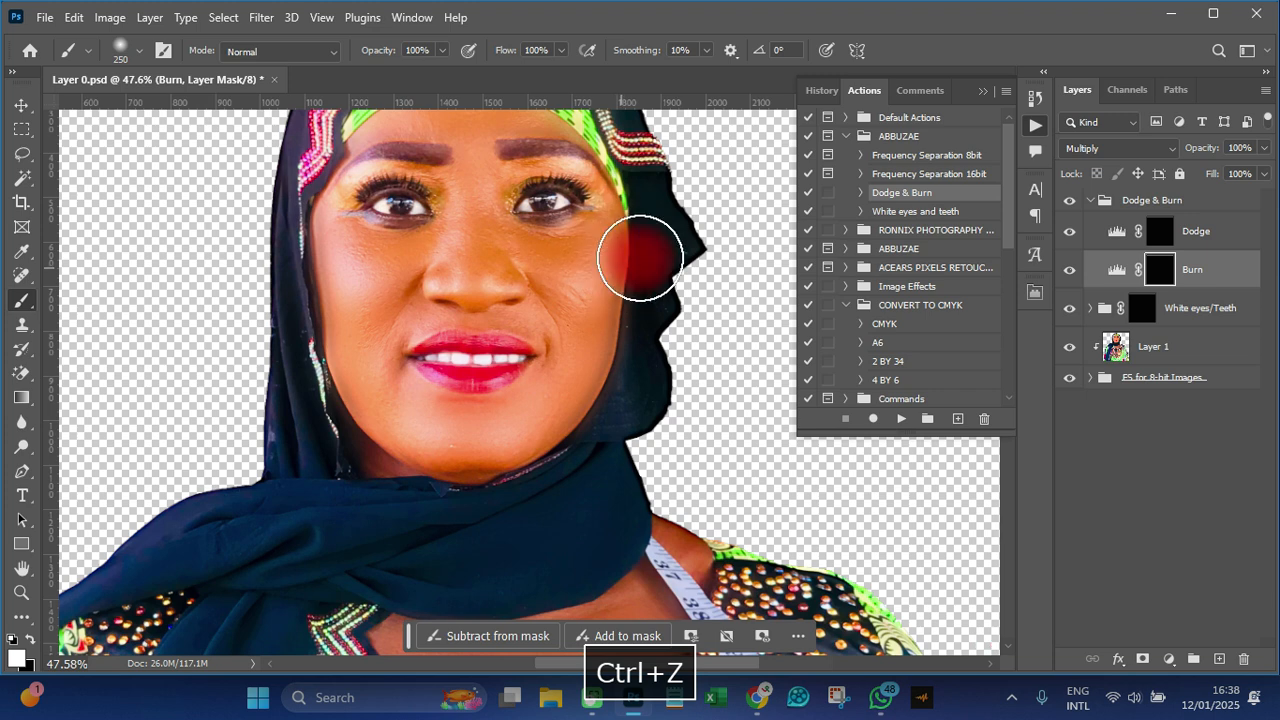
# Lower the Burn layer's opacity to 26% and paint burn shading around the edges of the face with the 250 px brush
pyautogui.click(1263, 148)
pyautogui.moveTo(1262, 173); pyautogui.dragTo(1199, 171)
pyautogui.moveTo(621, 267)
pyautogui.mouseDown()
pyautogui.moveTo(608, 214)
pyautogui.moveTo(608, 229)
pyautogui.mouseUp()
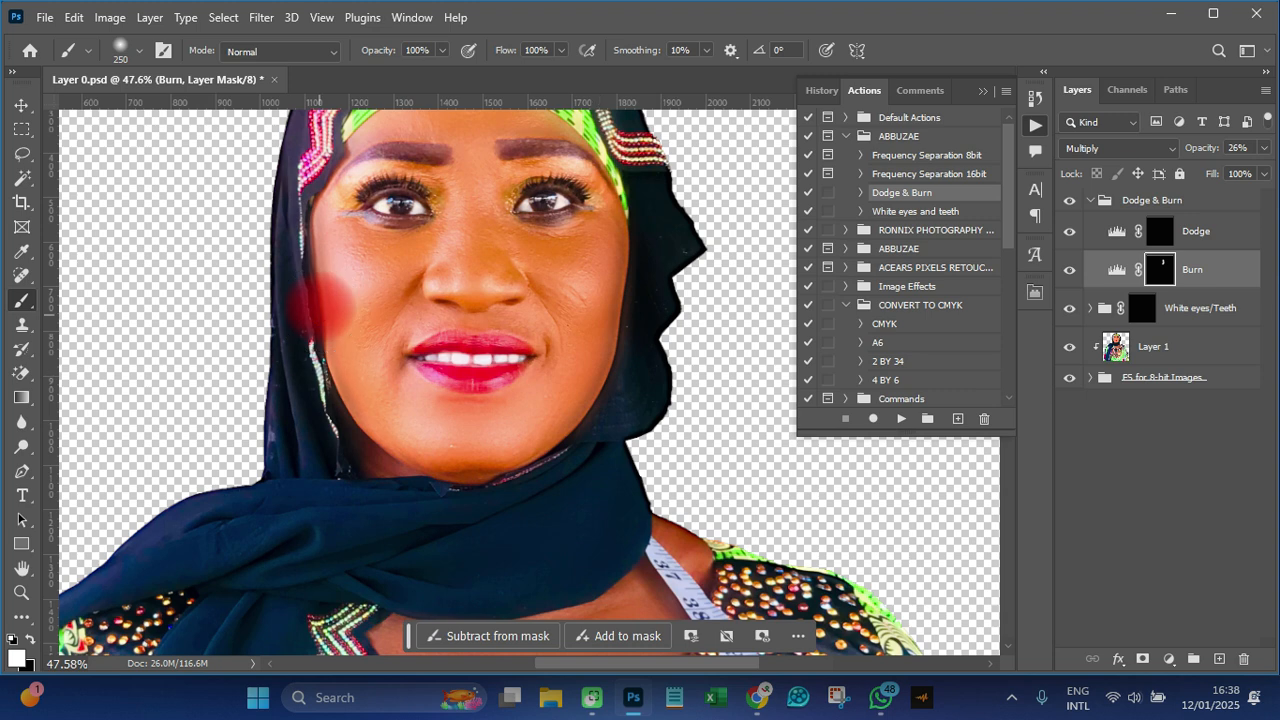
pyautogui.scroll(-1, 418, 408)
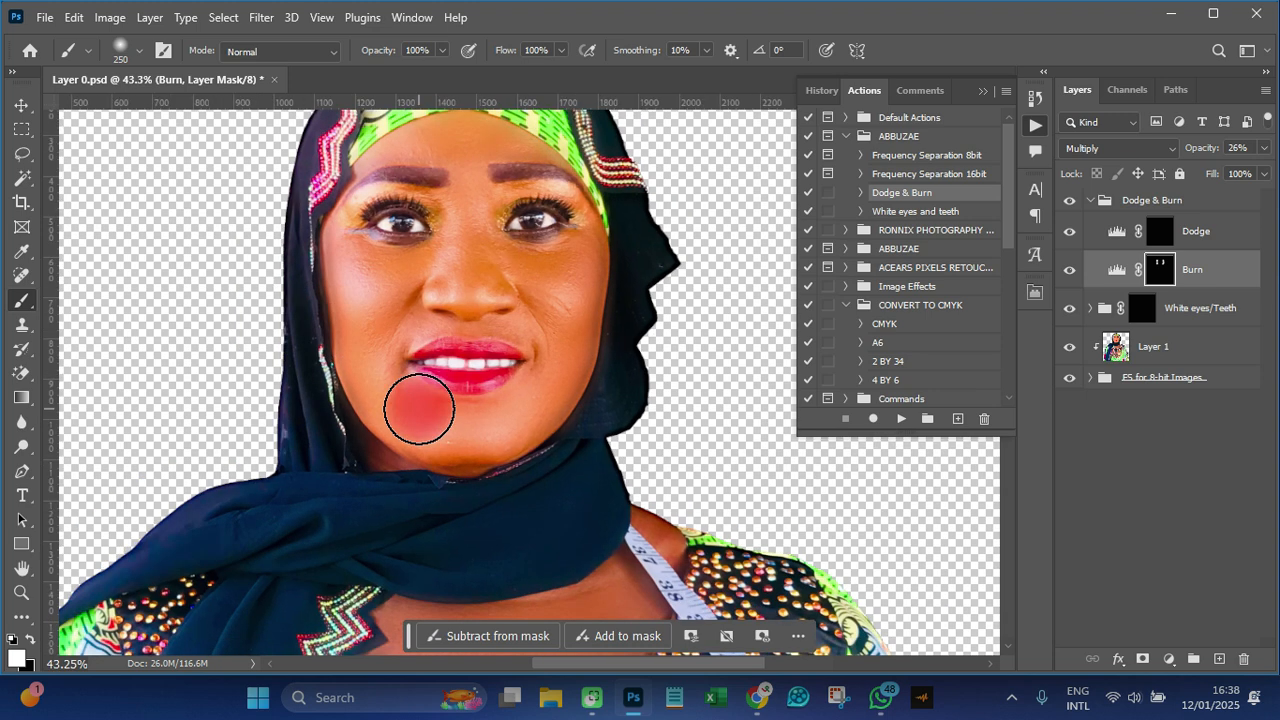
pyautogui.scroll(-2, 418, 408)
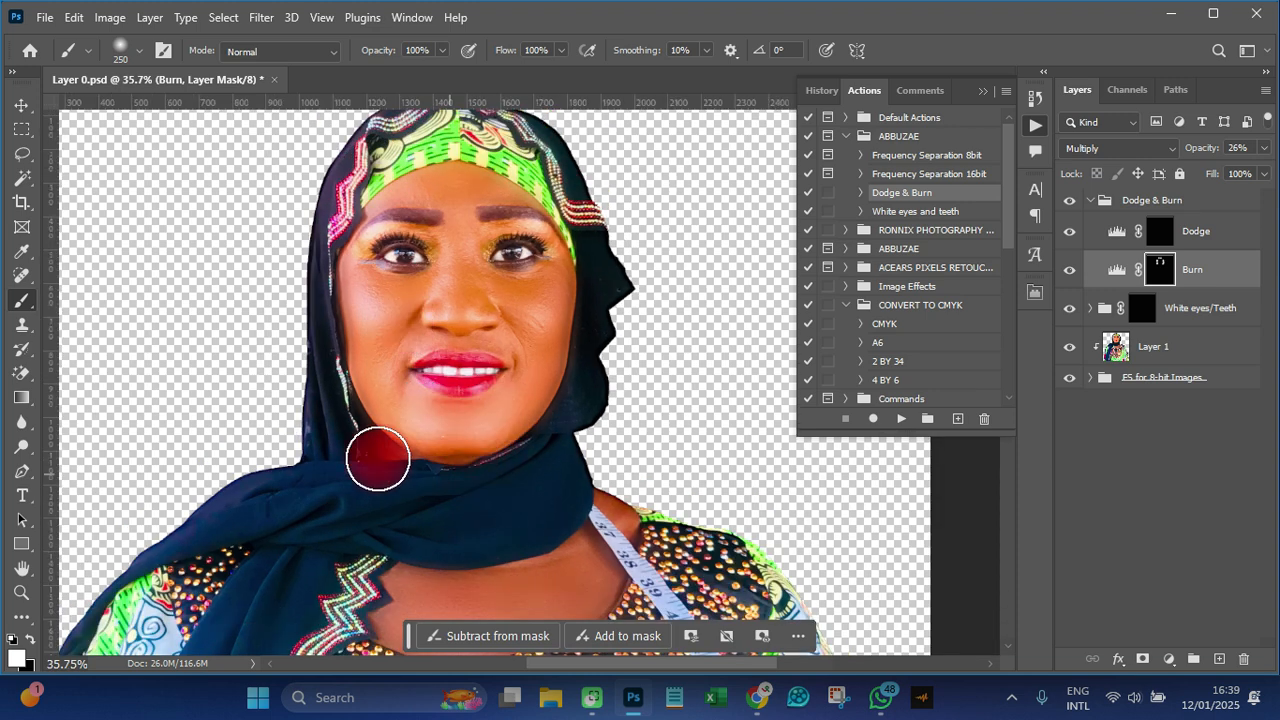
pyautogui.scroll(-2, 487, 389)
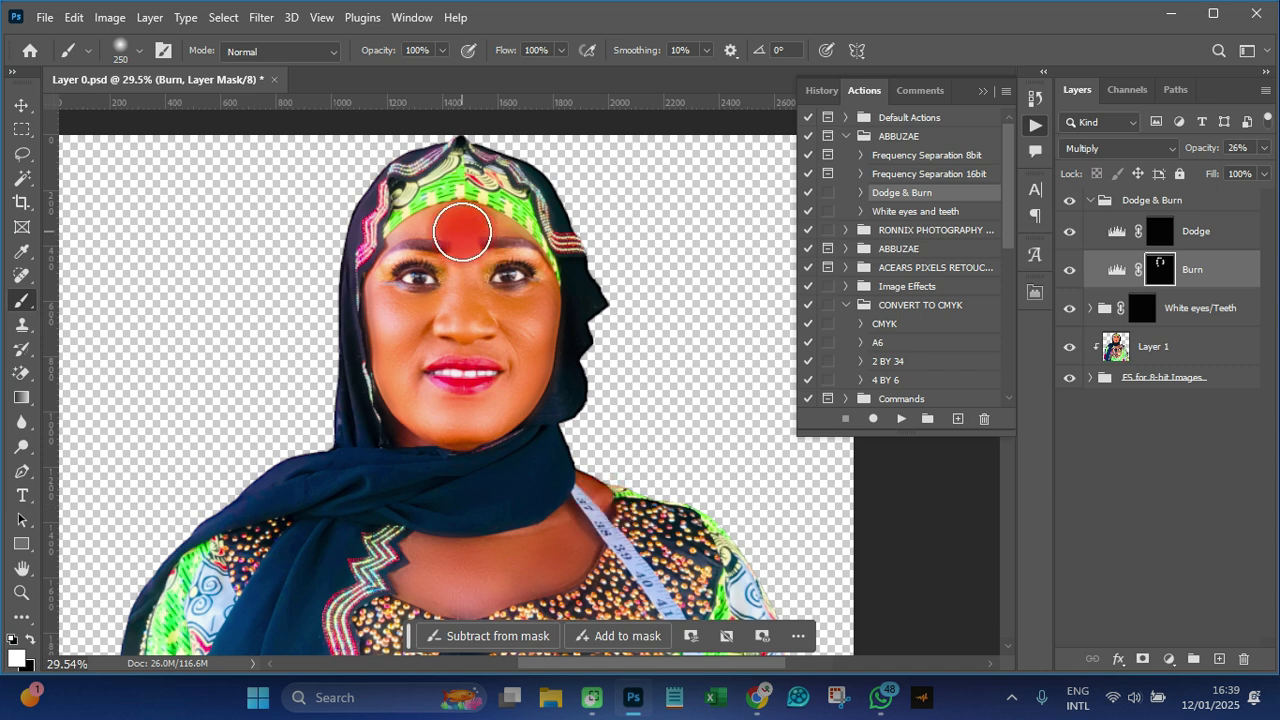
# Reduce the brush to 80 px and paint finer burn shading under the eyes and beside the nose on the Burn mask
pyautogui.scroll(4, 466, 236)
pyautogui.press('[')
pyautogui.press('[')
pyautogui.press('[')
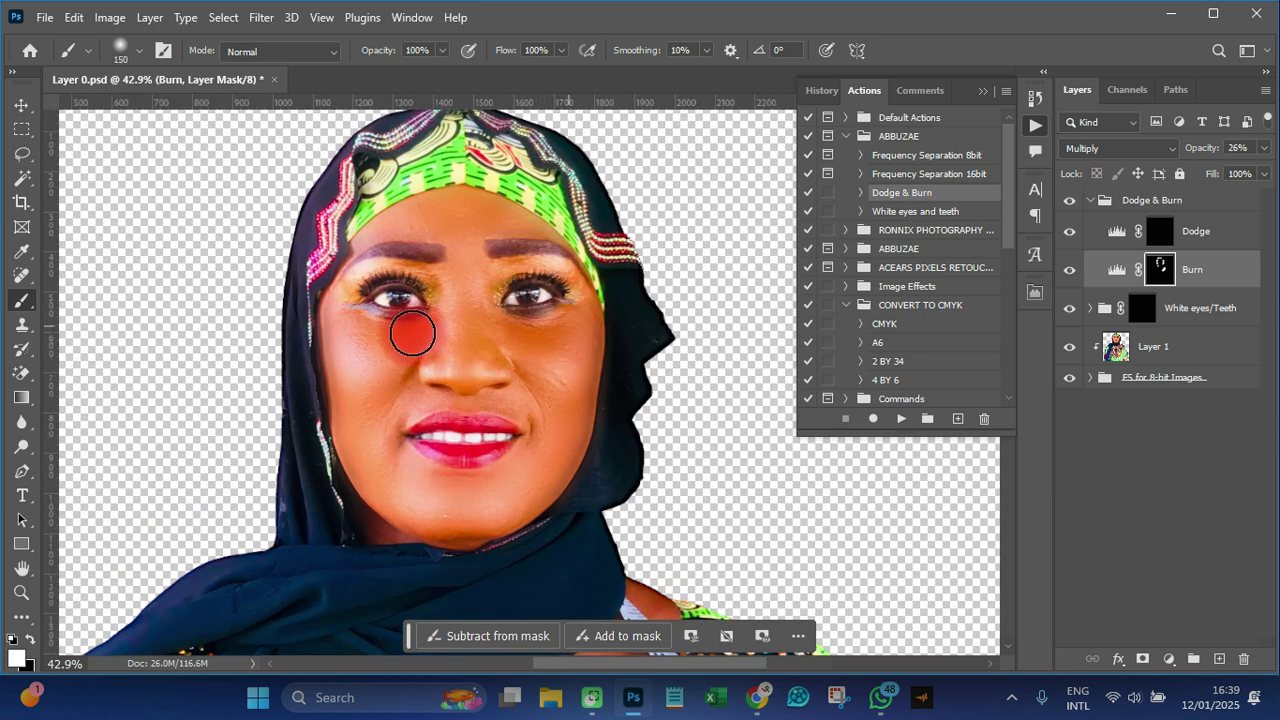
pyautogui.press('[')
pyautogui.press('[')
pyautogui.press('[')
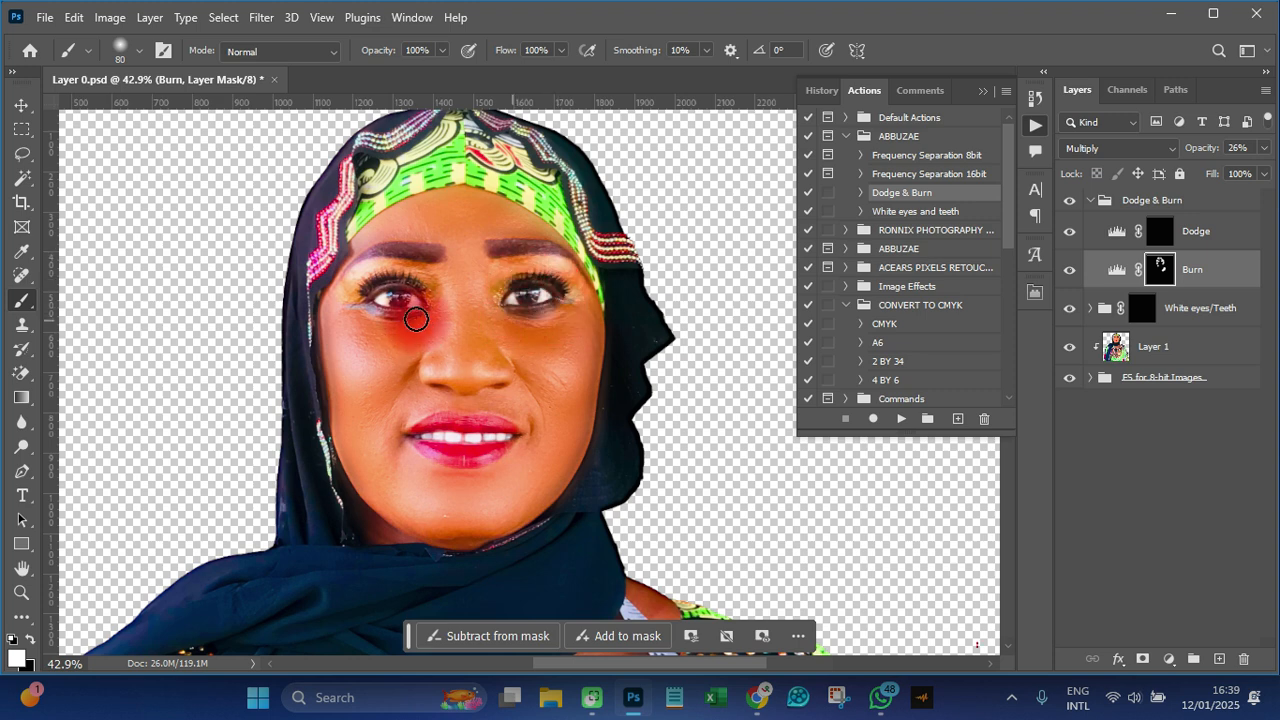
pyautogui.scroll(-3, 584, 444)
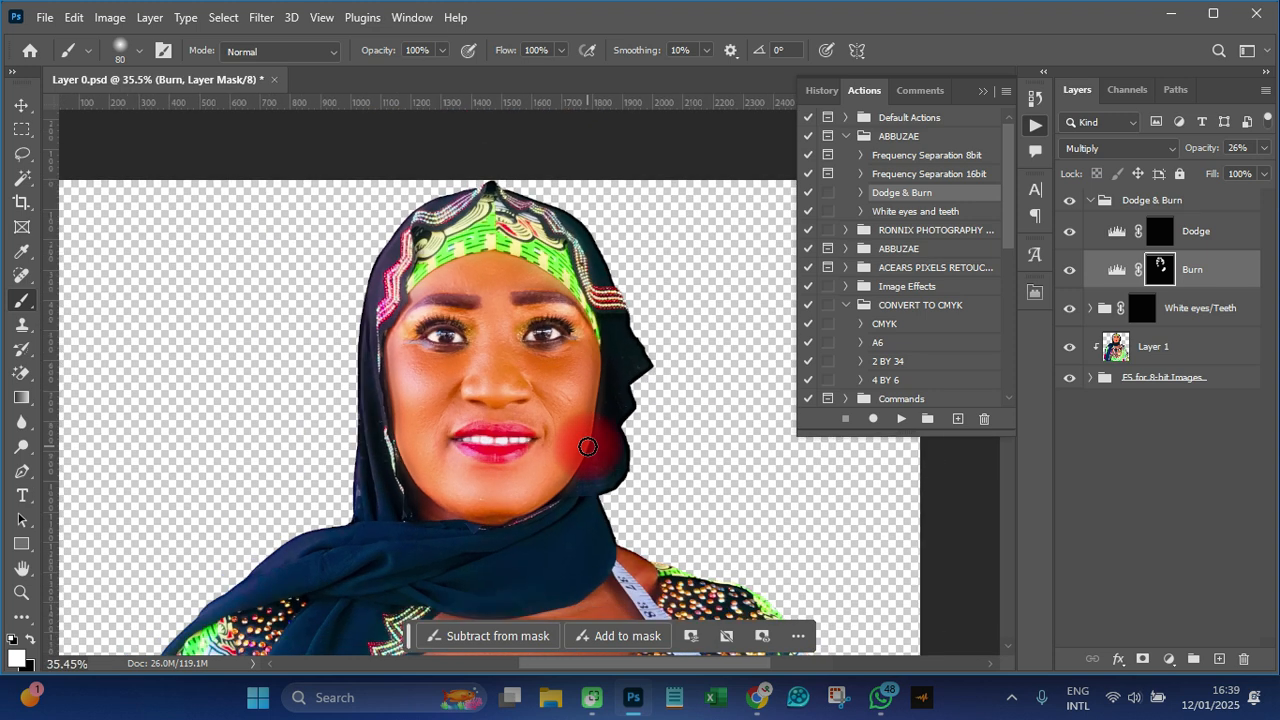
pyautogui.scroll(2, 580, 444)
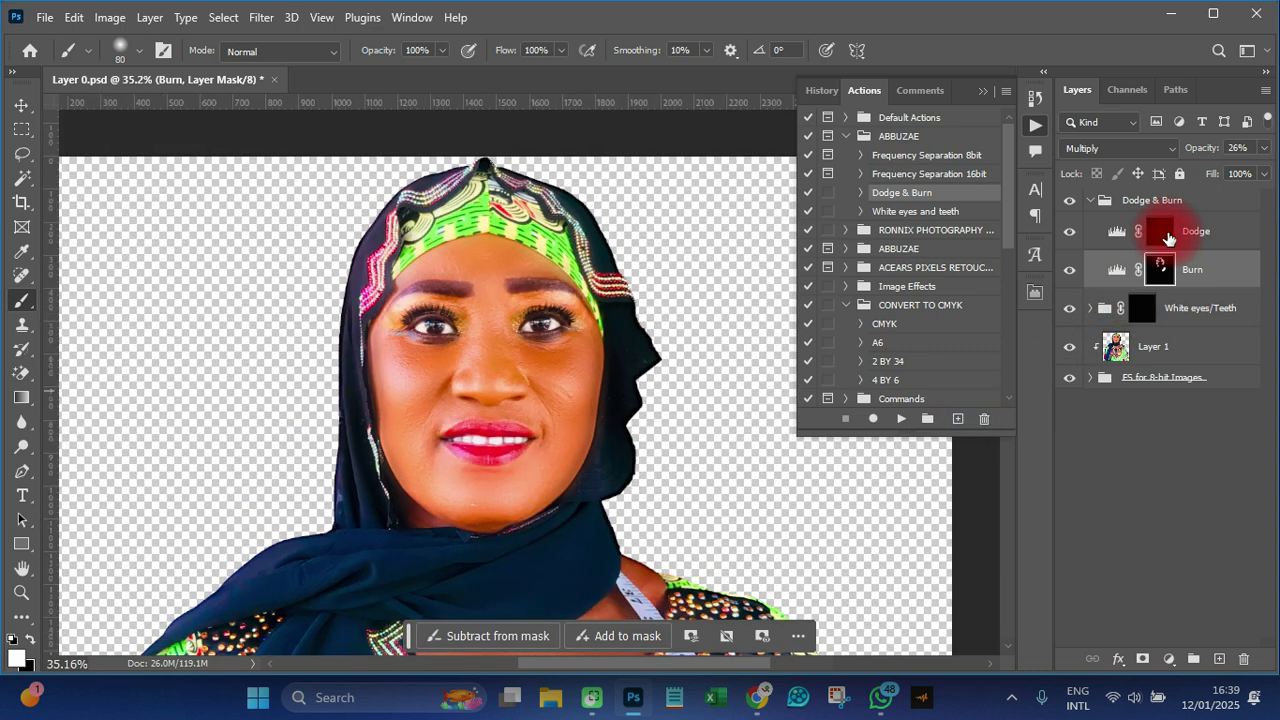
# Lower the Dodge layer's opacity to 32% and paint highlights on the cheeks, forehead and chin on its mask
pyautogui.click(1162, 233)
pyautogui.click(1264, 148)
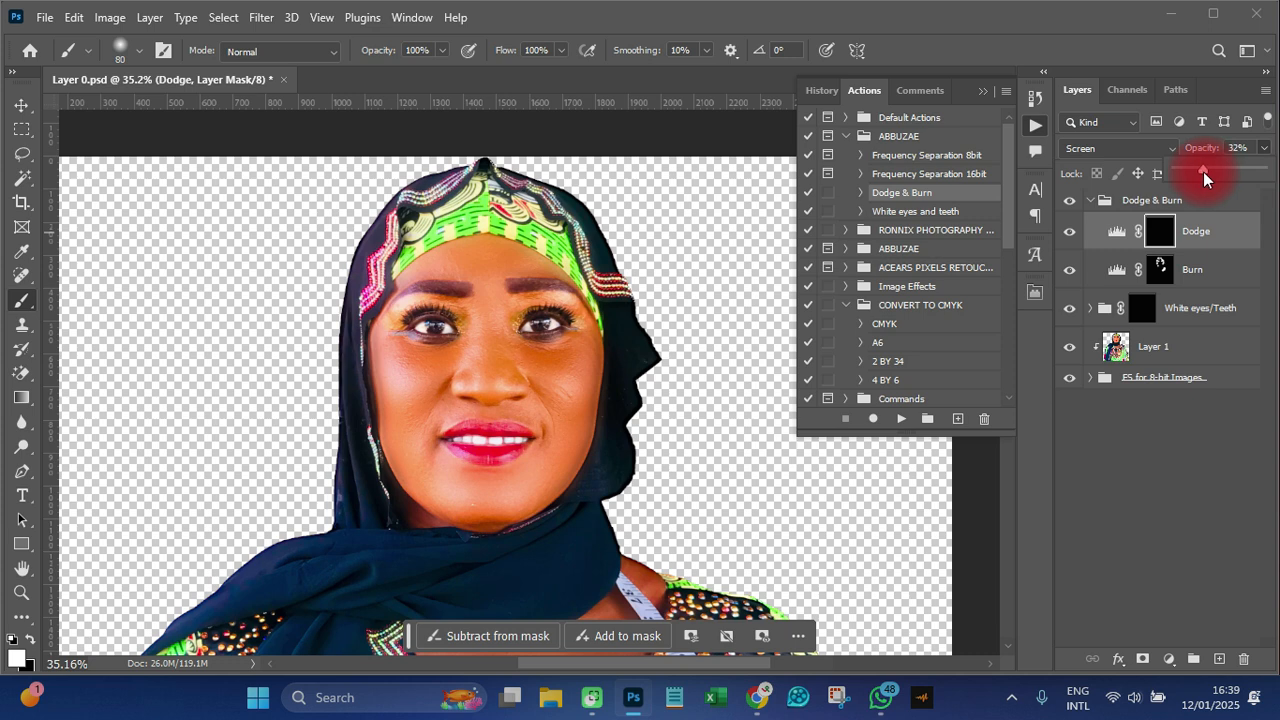
pyautogui.click(560, 385)
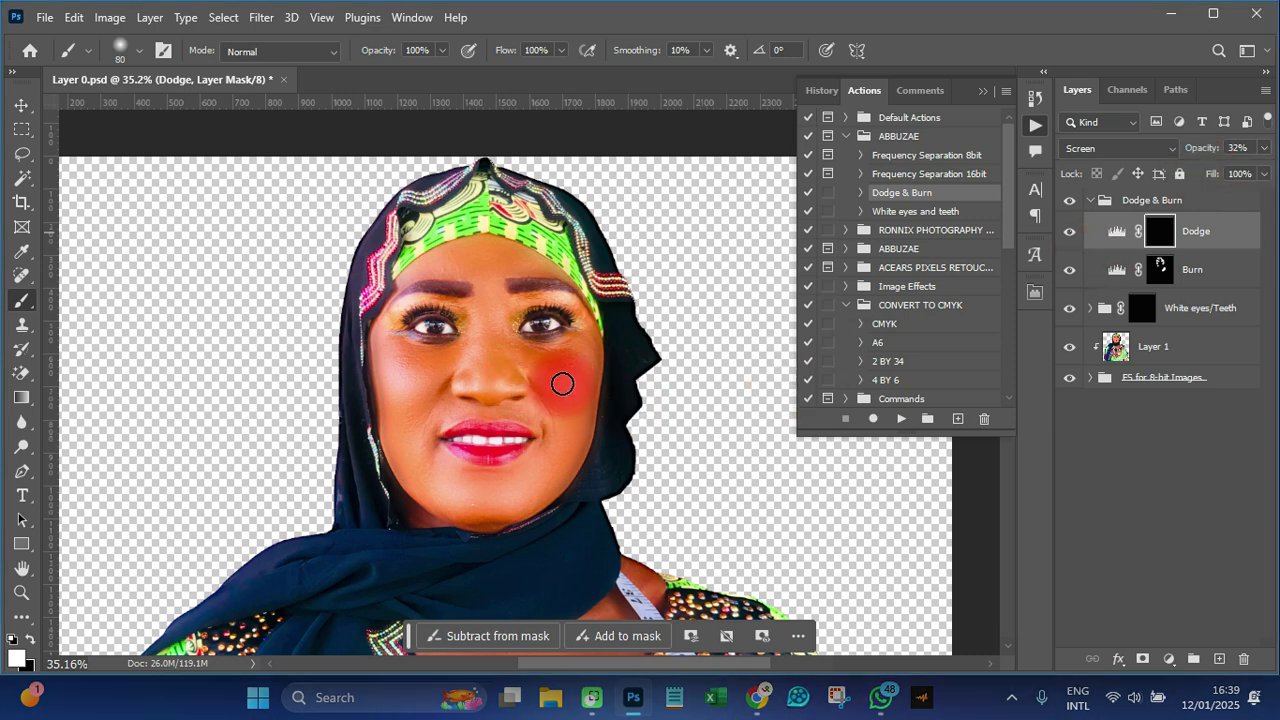
pyautogui.moveTo(567, 385)
pyautogui.mouseDown()
pyautogui.moveTo(408, 385)
pyautogui.moveTo(522, 391)
pyautogui.moveTo(506, 387)
pyautogui.moveTo(507, 527)
pyautogui.moveTo(488, 289)
pyautogui.moveTo(485, 316)
pyautogui.moveTo(483, 425)
pyautogui.moveTo(517, 273)
pyautogui.mouseUp()
pyautogui.scroll(-4, 518, 275)
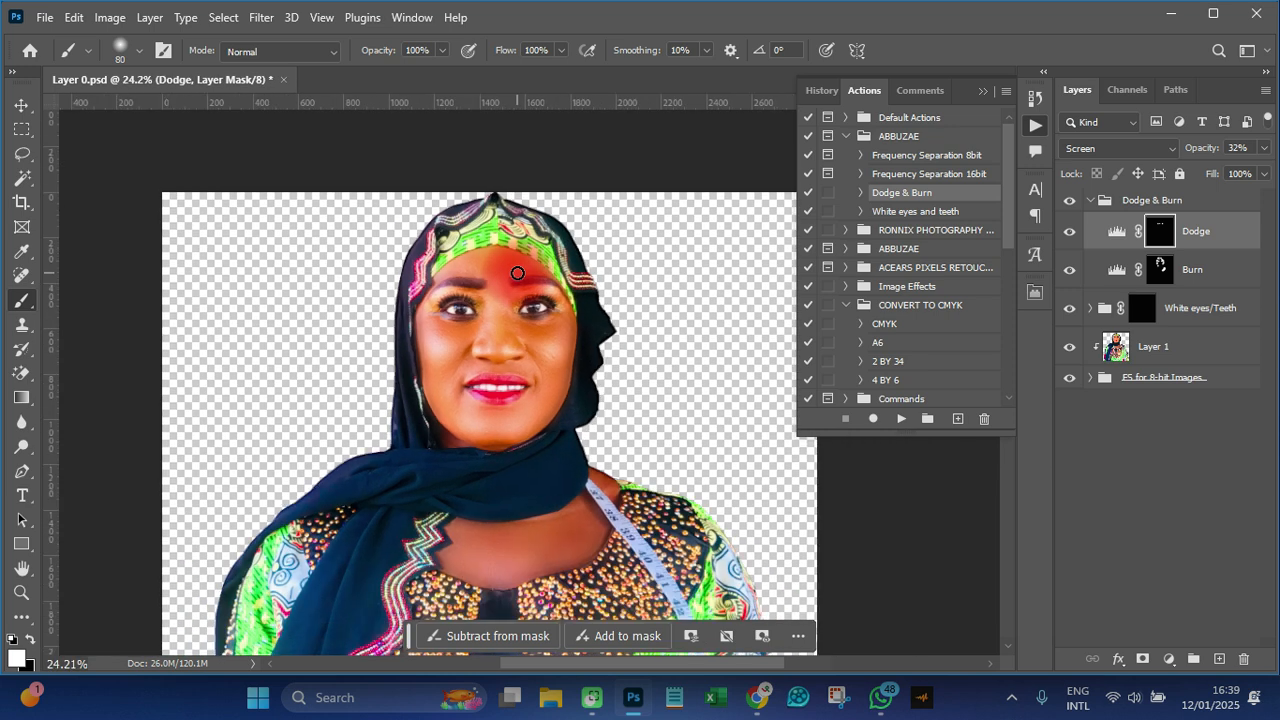
pyautogui.scroll(3, 520, 277)
pyautogui.moveTo(520, 471)
pyautogui.mouseDown()
pyautogui.moveTo(449, 463)
pyautogui.moveTo(513, 471)
pyautogui.moveTo(541, 514)
pyautogui.moveTo(525, 473)
pyautogui.moveTo(537, 517)
pyautogui.moveTo(509, 471)
pyautogui.mouseUp()
pyautogui.scroll(-3, 528, 495)
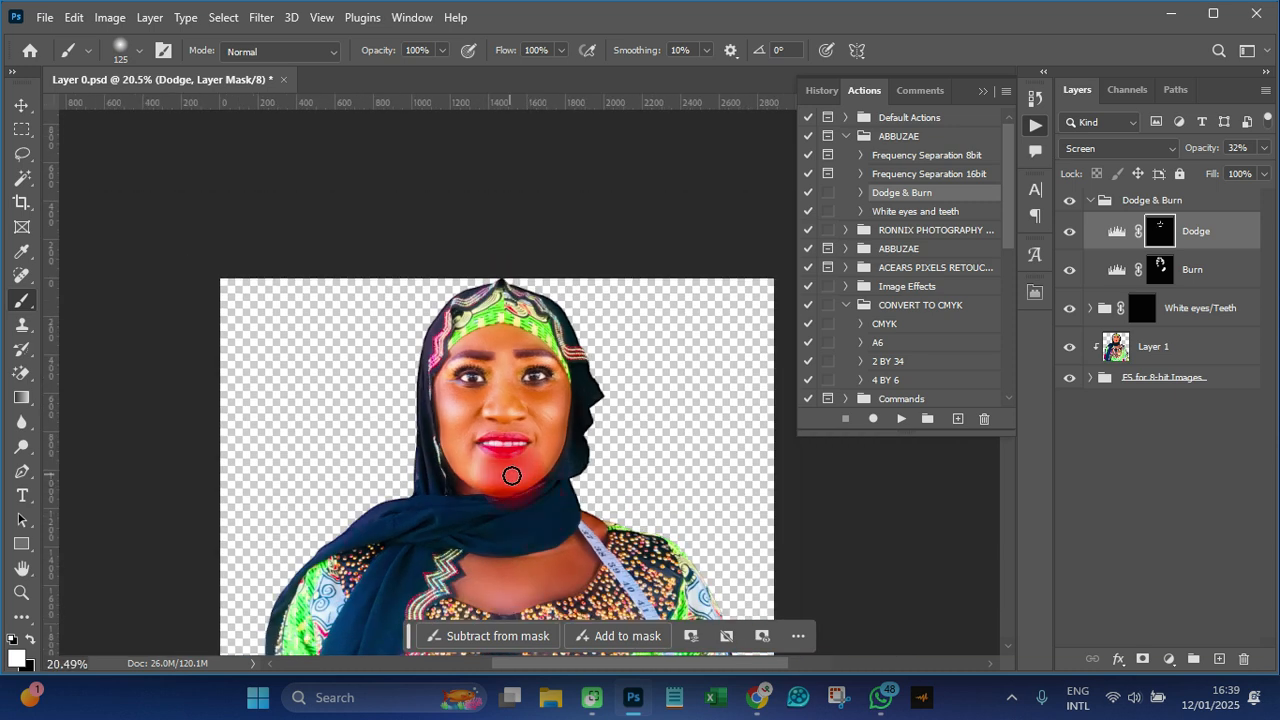
# Lower the Dodge layer's opacity to 15%
pyautogui.click(1256, 148)
pyautogui.moveTo(1263, 150); pyautogui.dragTo(1189, 171)
pyautogui.scroll(2, 634, 394)
pyautogui.scroll(-2, 557, 366)
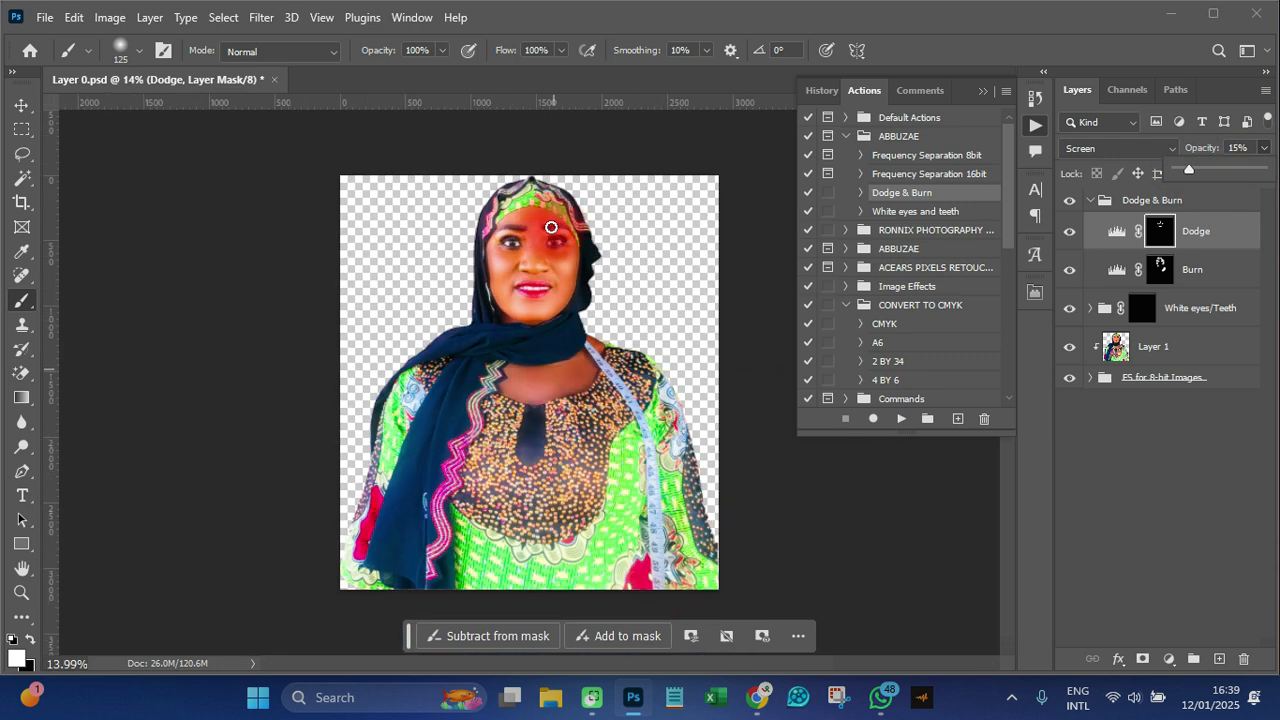
pyautogui.scroll(3, 534, 209)
pyautogui.scroll(2, 560, 320)
pyautogui.scroll(-2, 565, 540)
pyautogui.scroll(1, 555, 620)
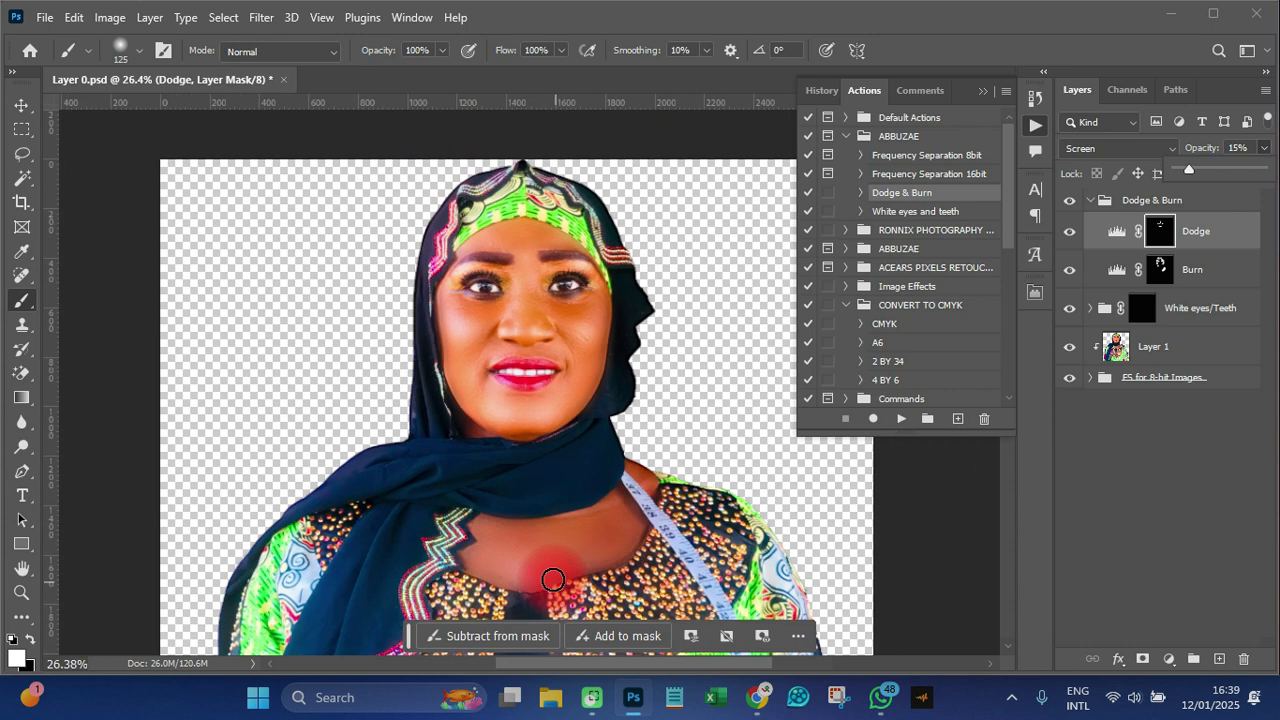
# Paint dodge highlights over the bare skin of the upper chest on the Dodge mask with the 125 px brush
pyautogui.moveTo(553, 580)
pyautogui.mouseDown()
pyautogui.moveTo(537, 571)
pyautogui.moveTo(537, 543)
pyautogui.moveTo(529, 557)
pyautogui.moveTo(508, 531)
pyautogui.moveTo(528, 537)
pyautogui.moveTo(528, 463)
pyautogui.mouseUp()
pyautogui.scroll(-1, 533, 475)
pyautogui.scroll(-2, 533, 475)
pyautogui.moveTo(540, 512)
pyautogui.mouseDown()
pyautogui.moveTo(549, 368)
pyautogui.moveTo(557, 383)
pyautogui.moveTo(549, 399)
pyautogui.mouseUp()
pyautogui.scroll(-1, 544, 424)
pyautogui.scroll(1, 544, 424)
# Collapse the Dodge & Burn group and toggle its visibility to compare the portrait before and after
pyautogui.click(21, 104)
pyautogui.click(1125, 202)
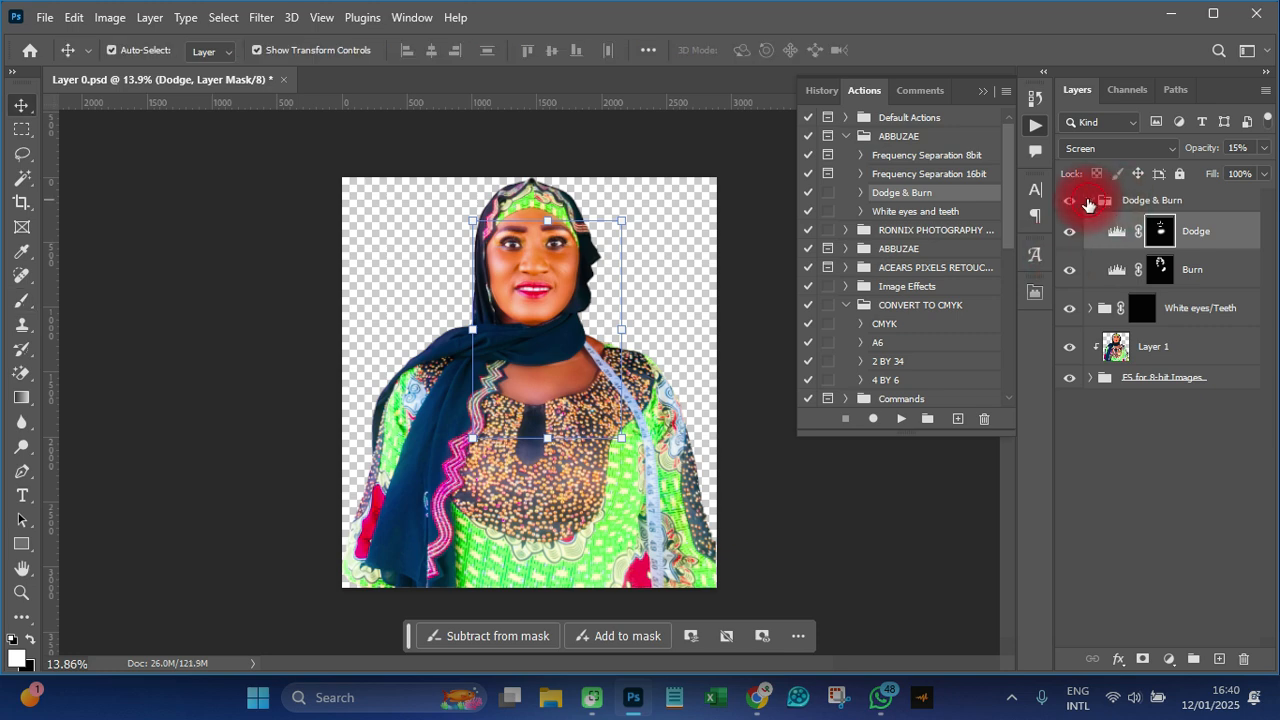
pyautogui.click(1090, 200)
pyautogui.click(1070, 201)
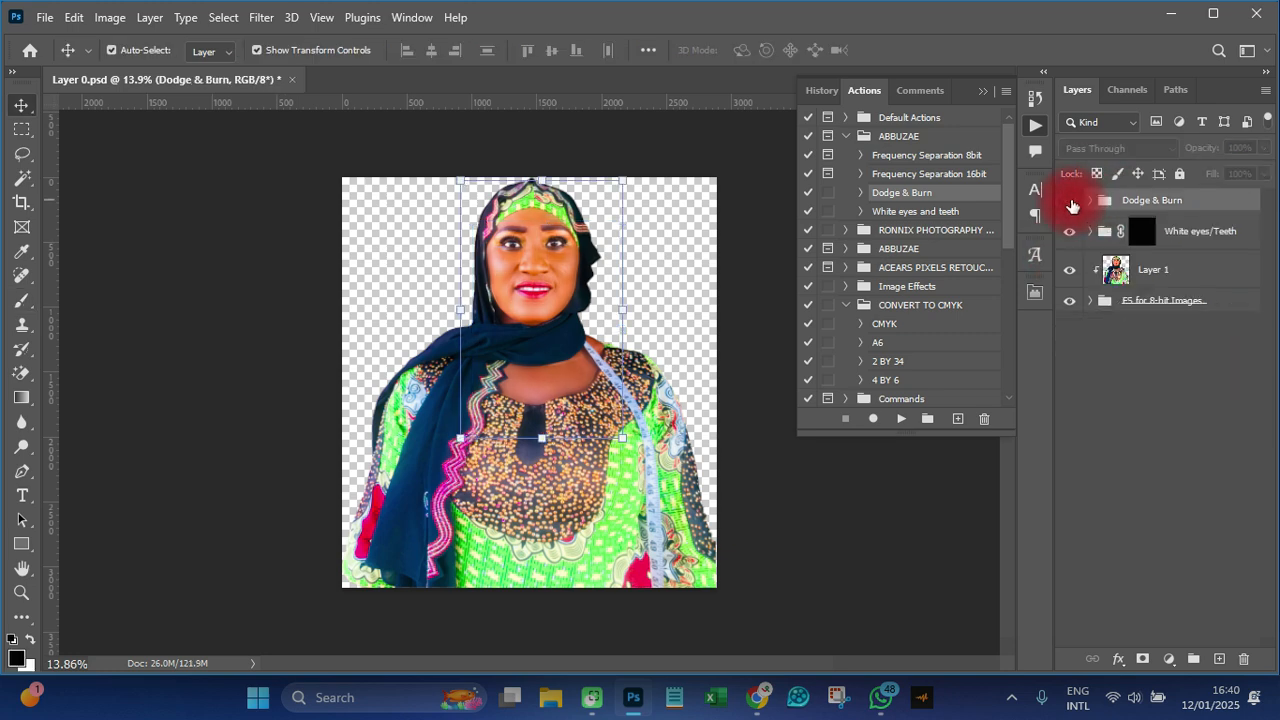
pyautogui.click(1070, 201)
pyautogui.click(1070, 201)
pyautogui.click(1070, 201)
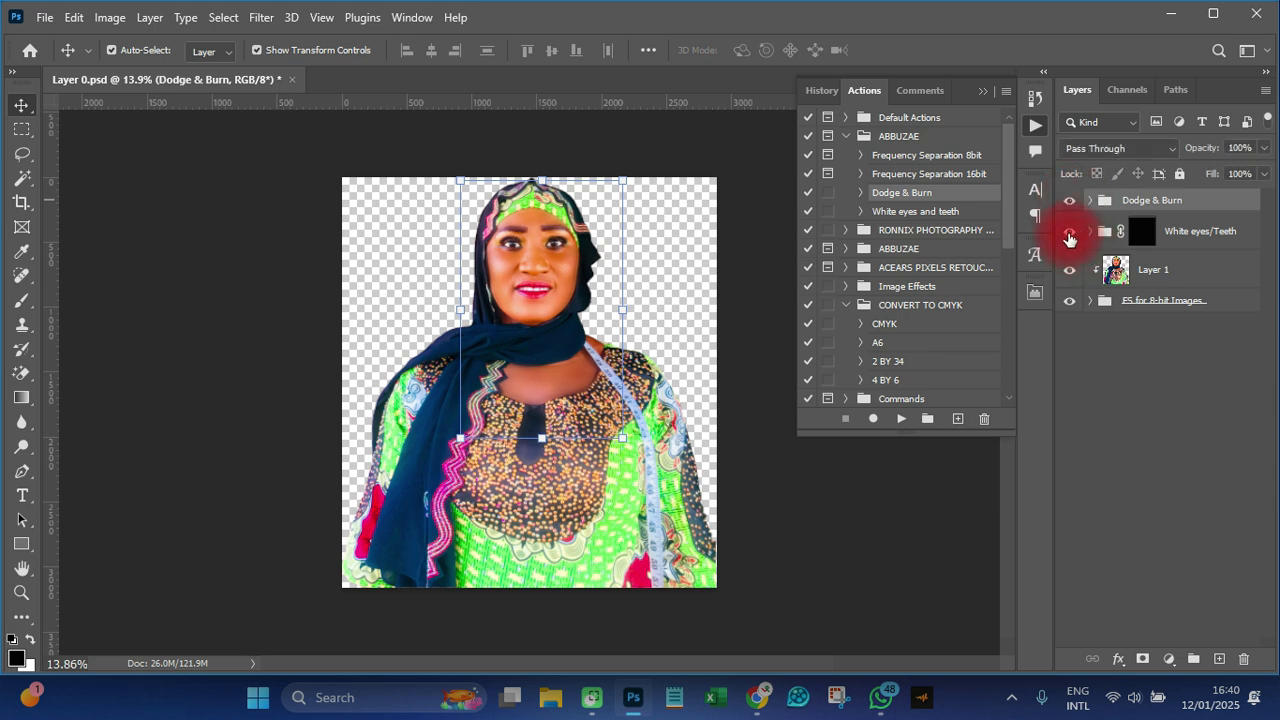
# Group everything from Dodge & Burn down to the frequency separation group into one layer group
pyautogui.click(1037, 124)
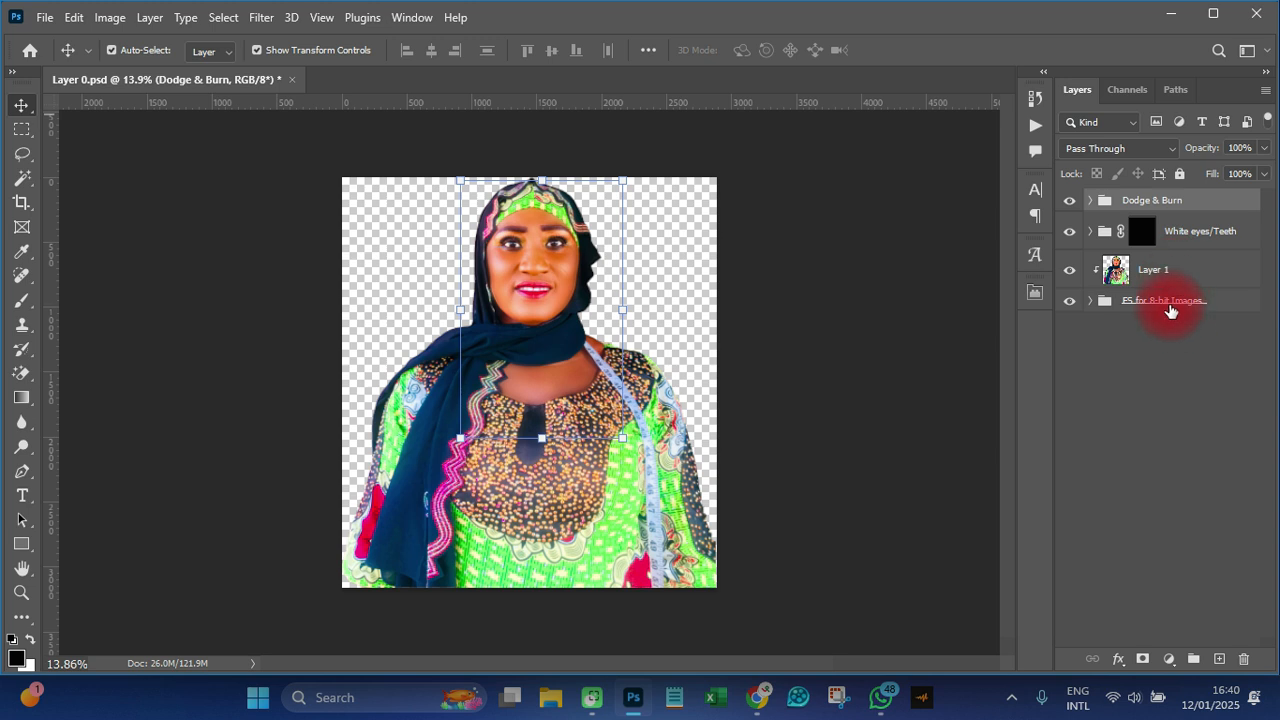
pyautogui.keyDown('shift'); pyautogui.click(1166, 306); pyautogui.keyUp('shift')
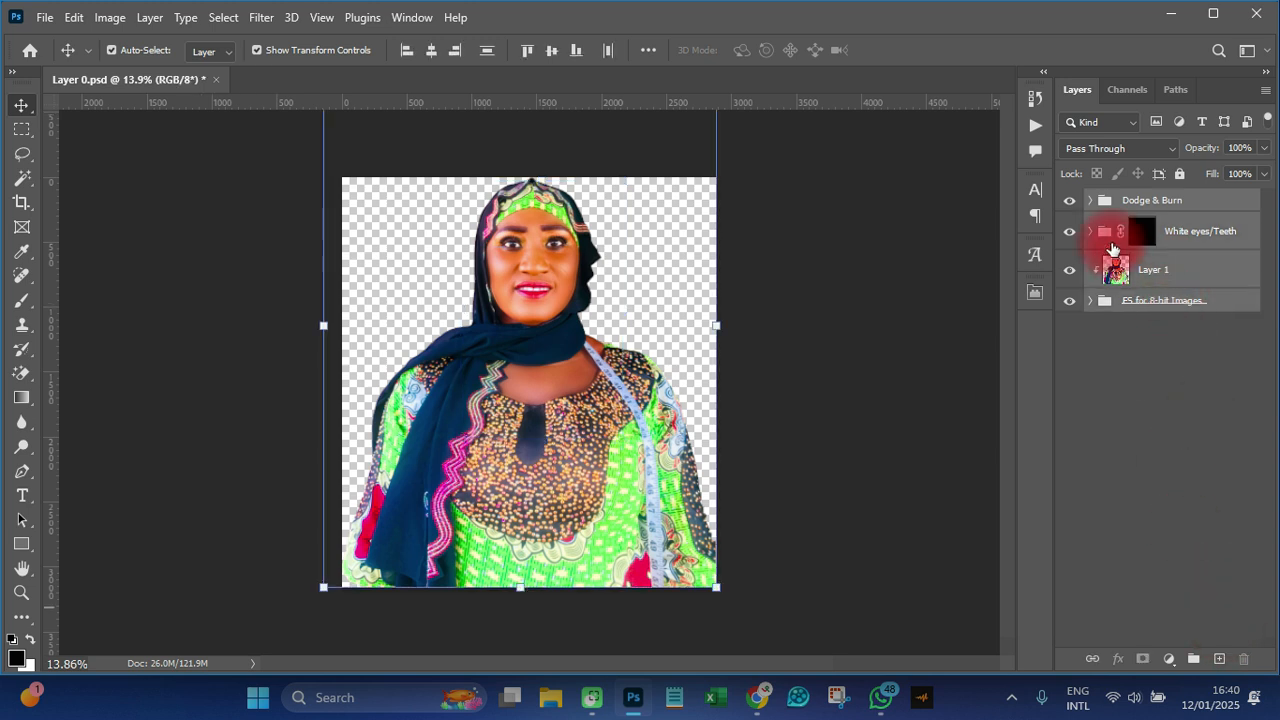
pyautogui.hotkey('ctrl', 'g')
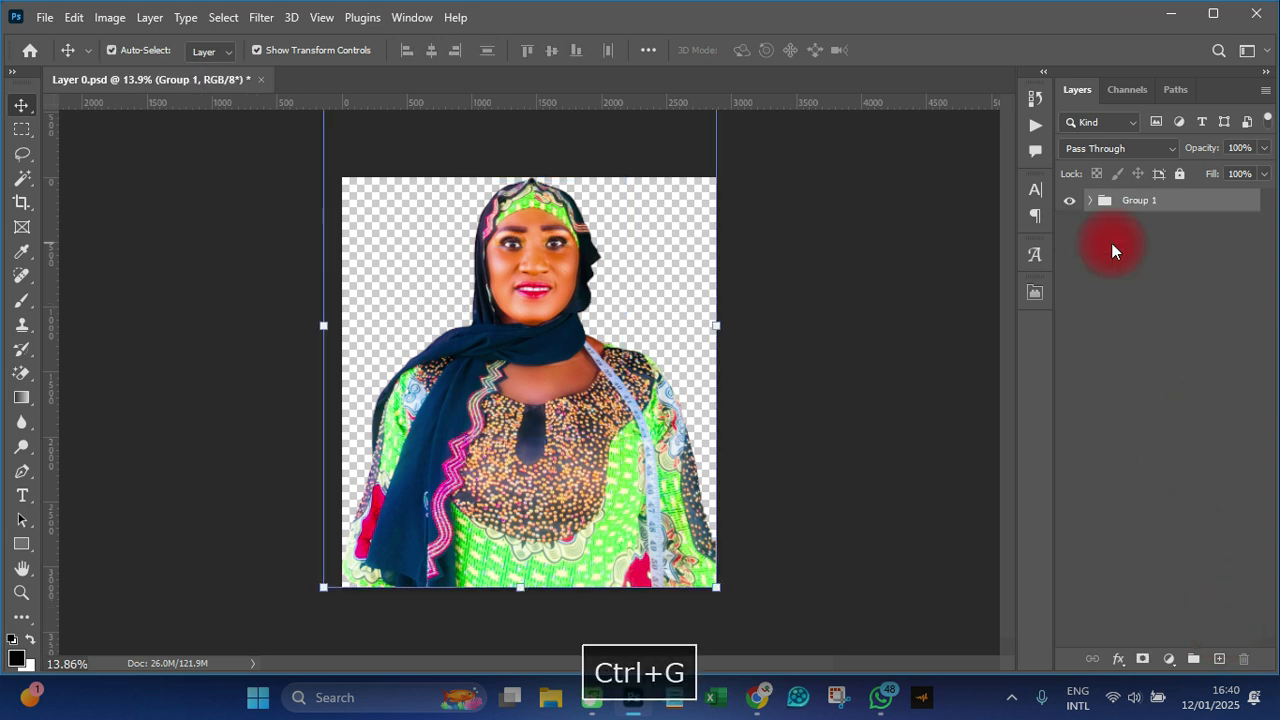
pyautogui.click(790, 310)
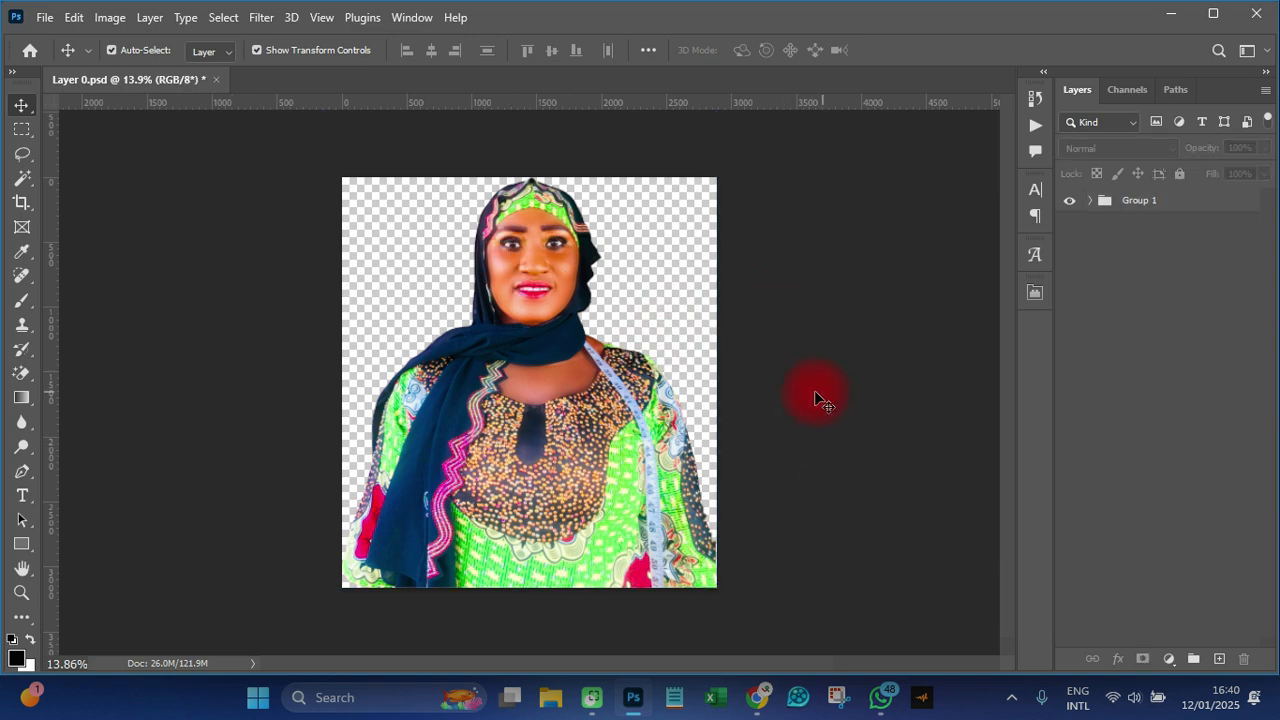
# Place IMAGE (1).jpg from the RETOUCHING folder on the desktop as a linked image
pyautogui.click(44, 17)
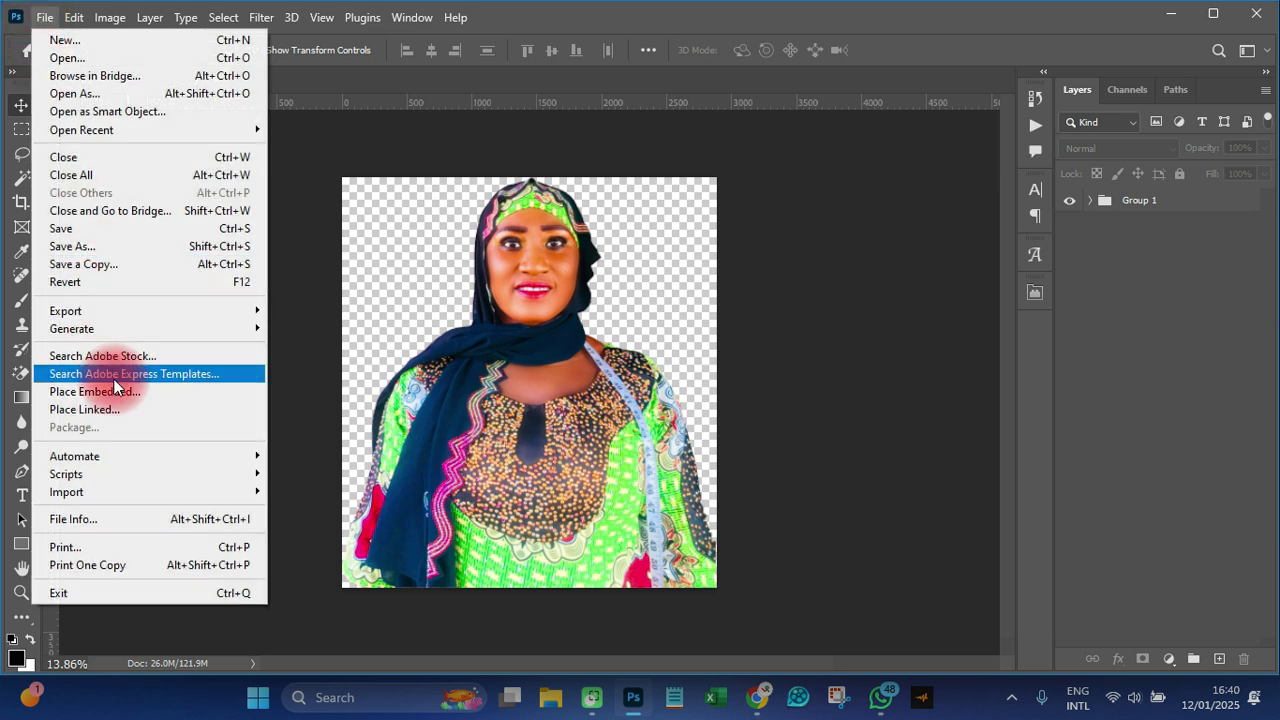
pyautogui.click(100, 409)
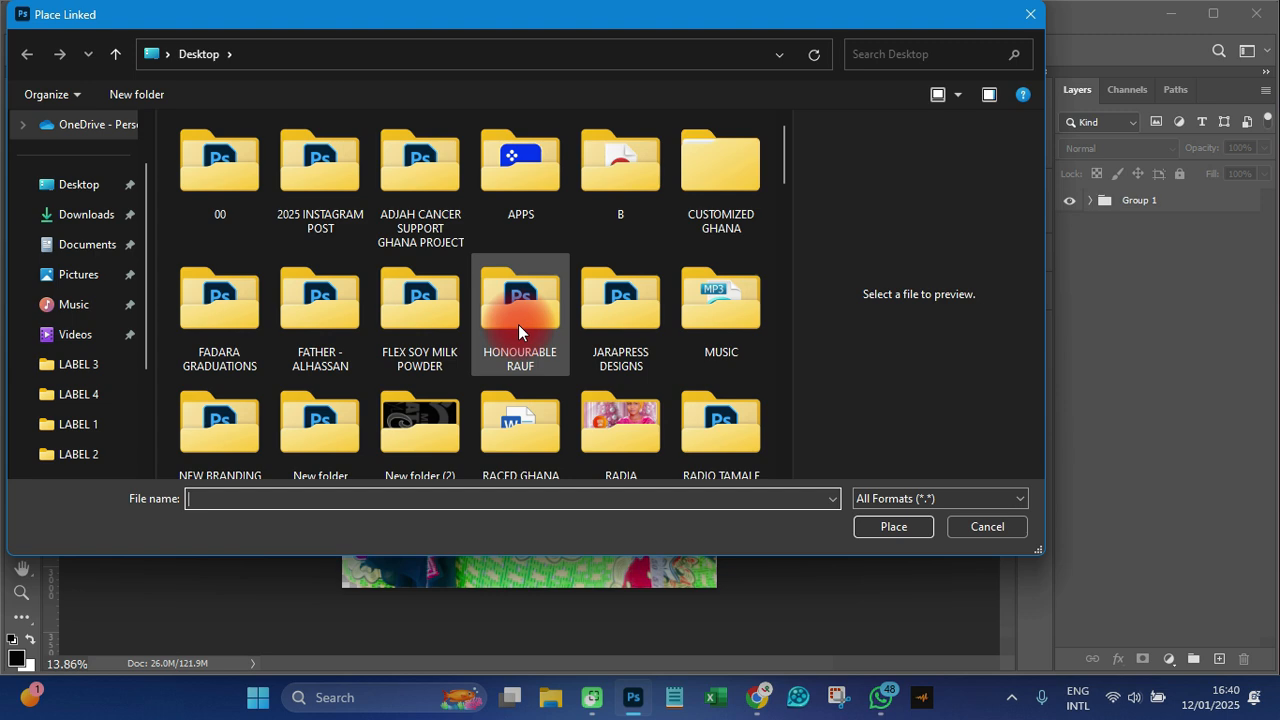
pyautogui.scroll(-1, 518, 324)
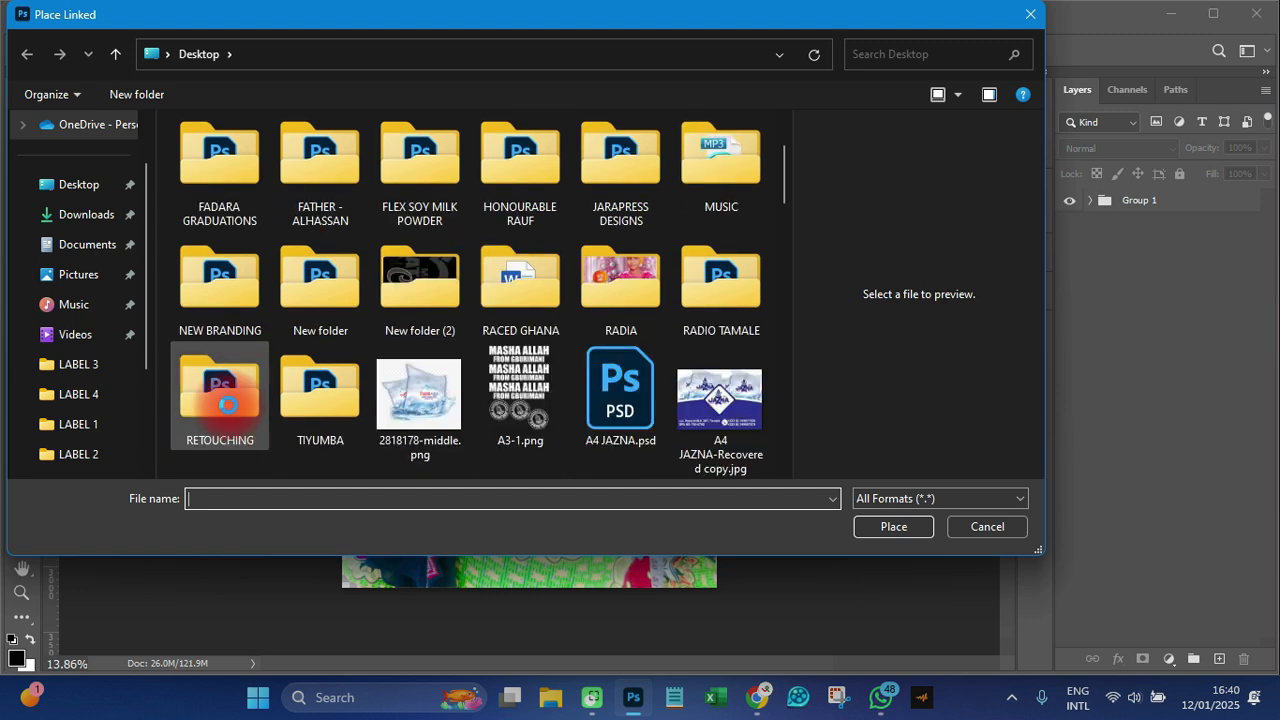
pyautogui.click(621, 381)
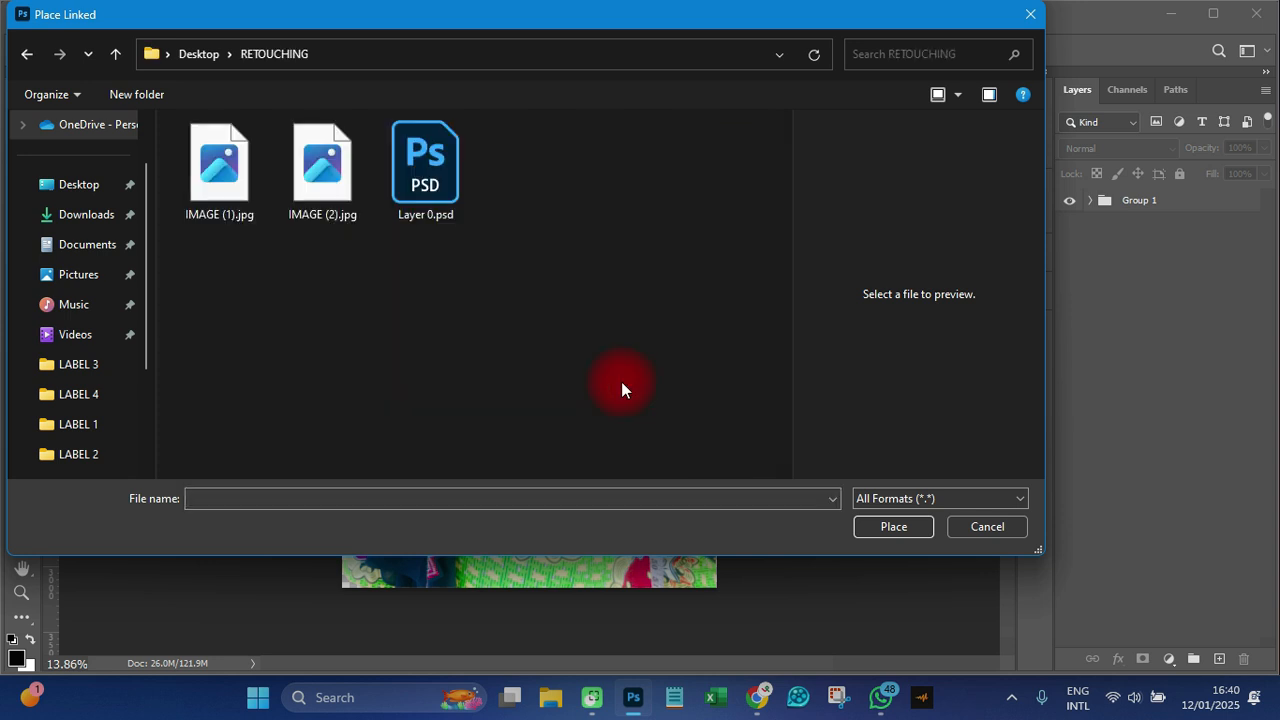
pyautogui.click(225, 181)
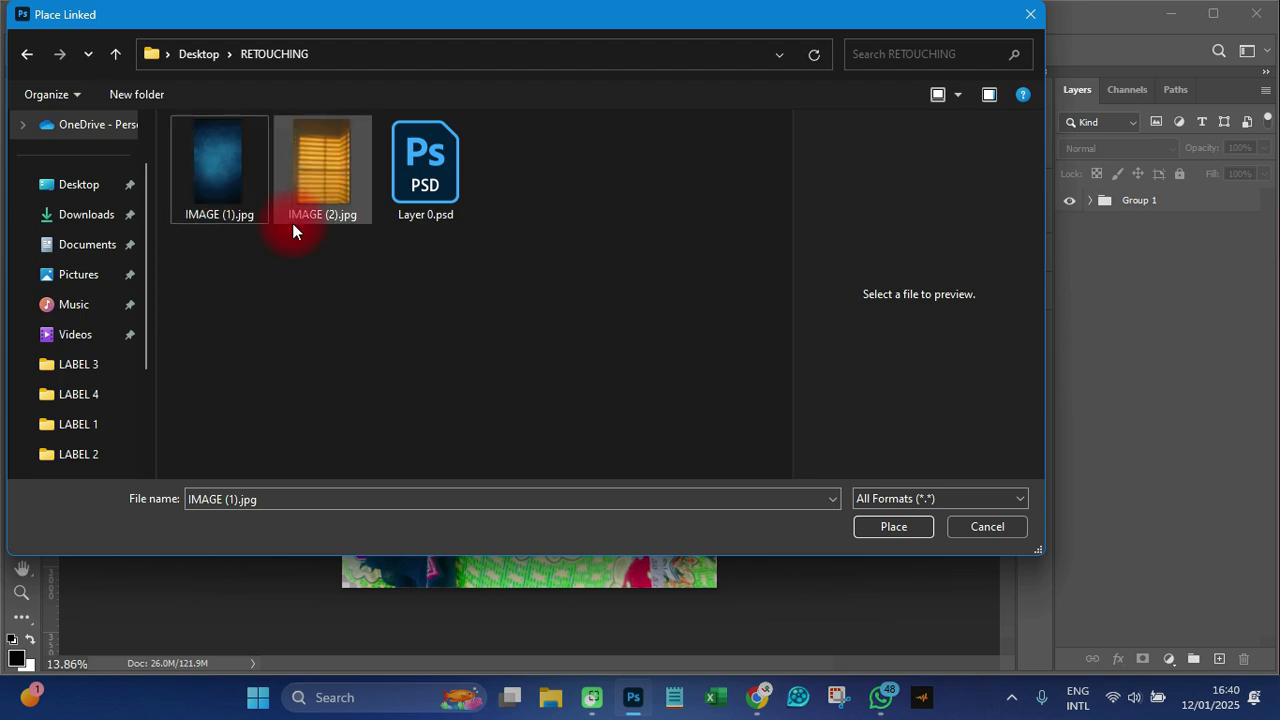
pyautogui.click(218, 189)
pyautogui.doubleClick(218, 189)
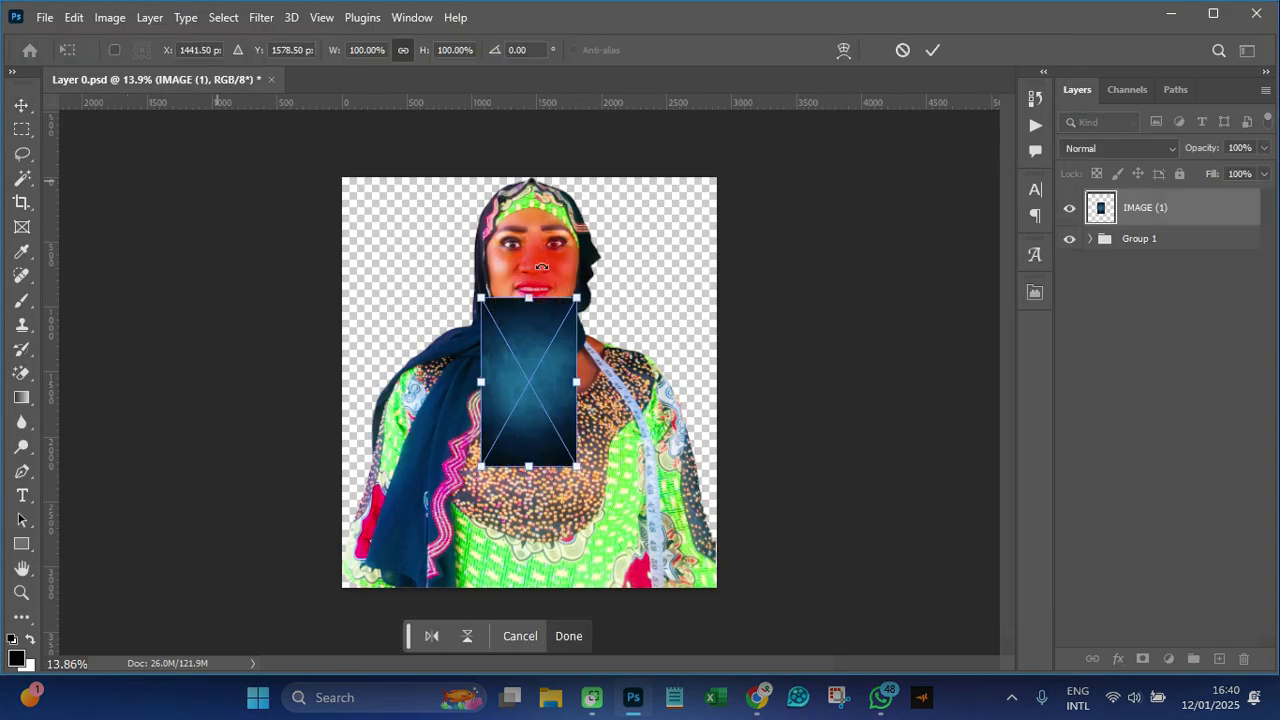
# Scale the placed blue backdrop to 408.06% so it covers the canvas, and move its layer below Group 1
pyautogui.scroll(-2, 642, 503)
pyautogui.moveTo(565, 445); pyautogui.dragTo(724, 623)
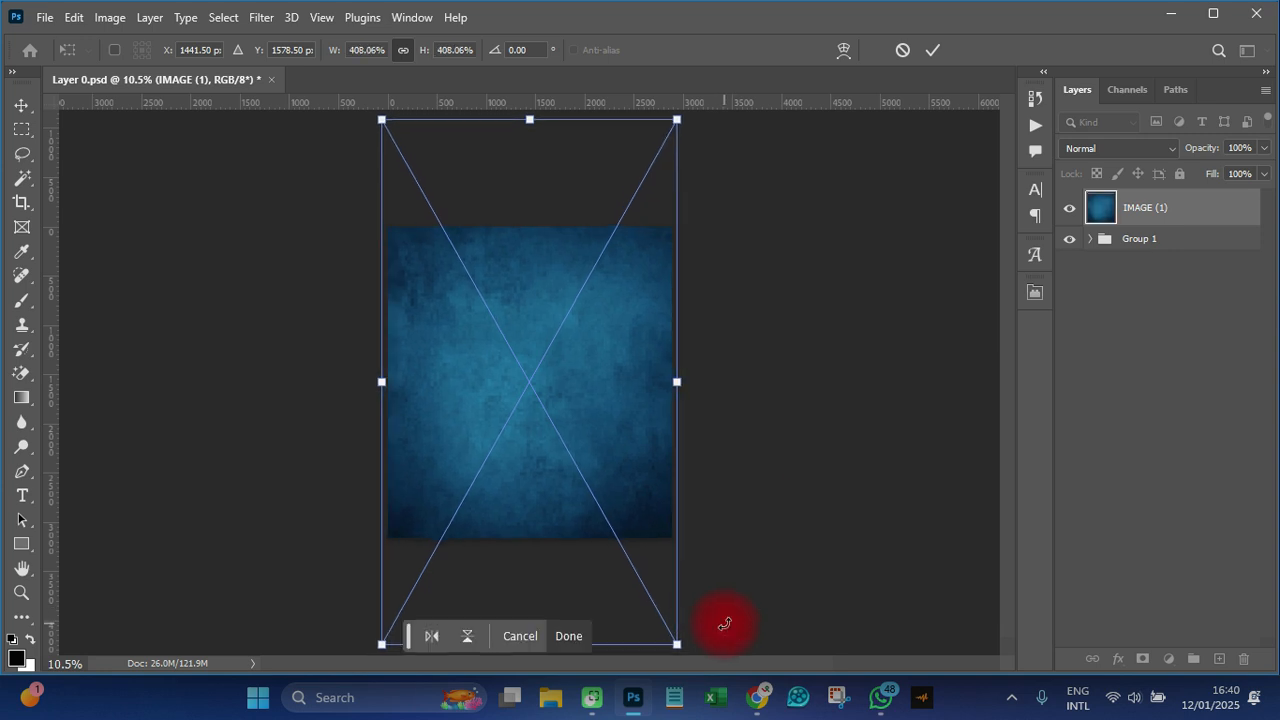
pyautogui.click(932, 50)
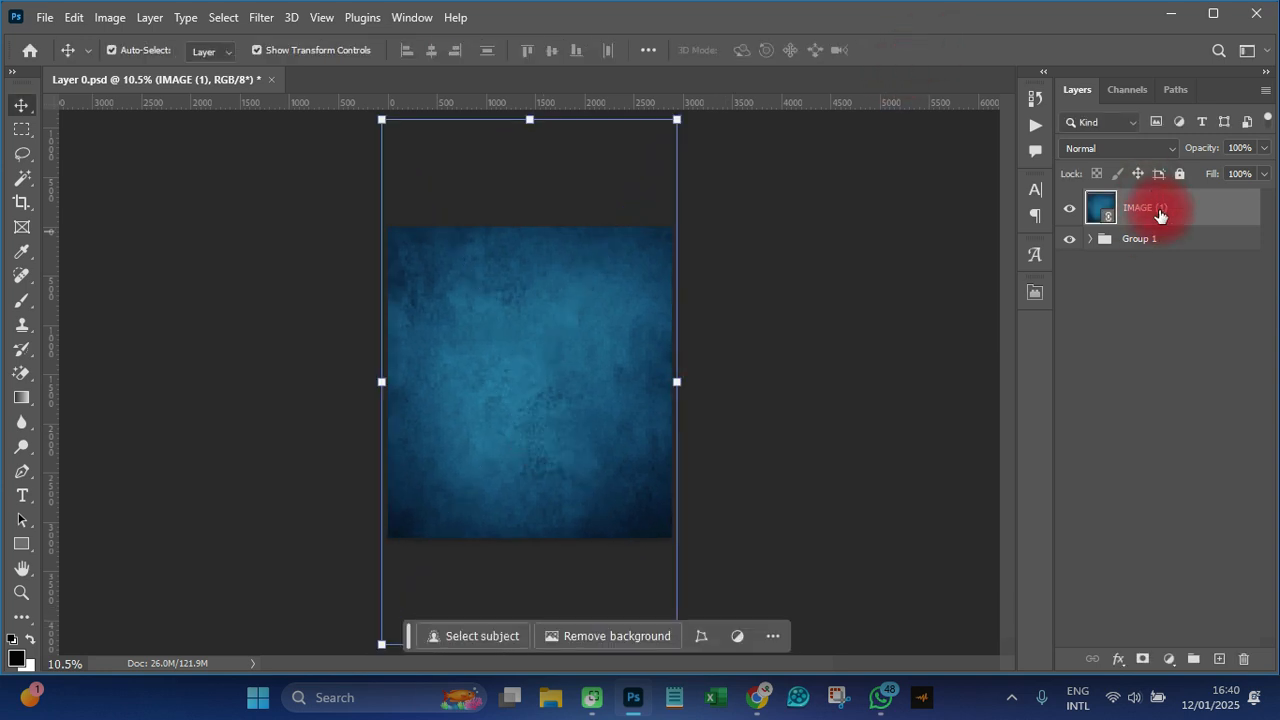
pyautogui.moveTo(1160, 209); pyautogui.dragTo(1166, 256)
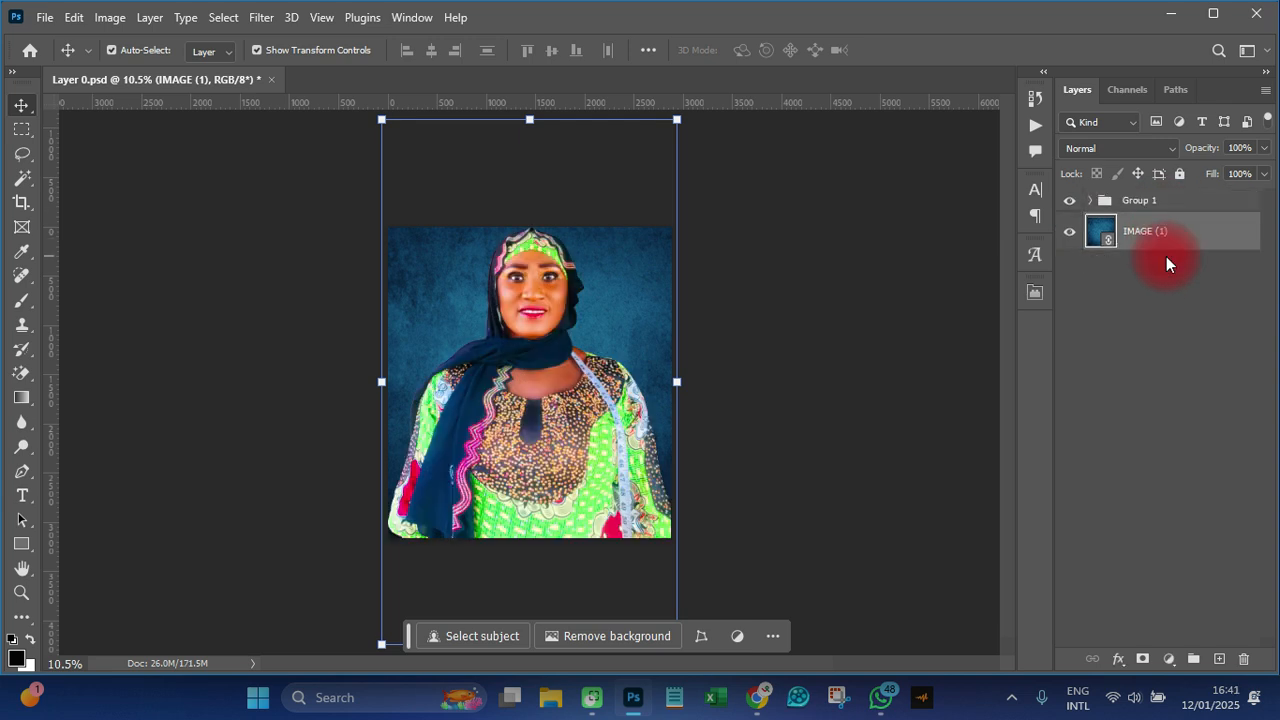
# Move the portrait group down on the canvas to leave backdrop space above the head
pyautogui.click(1142, 204)
pyautogui.moveTo(529, 312); pyautogui.dragTo(597, 359)
pyautogui.keyDown('ctrl'); pyautogui.click(700, 395); pyautogui.keyUp('ctrl')
pyautogui.scroll(3, 540, 400)
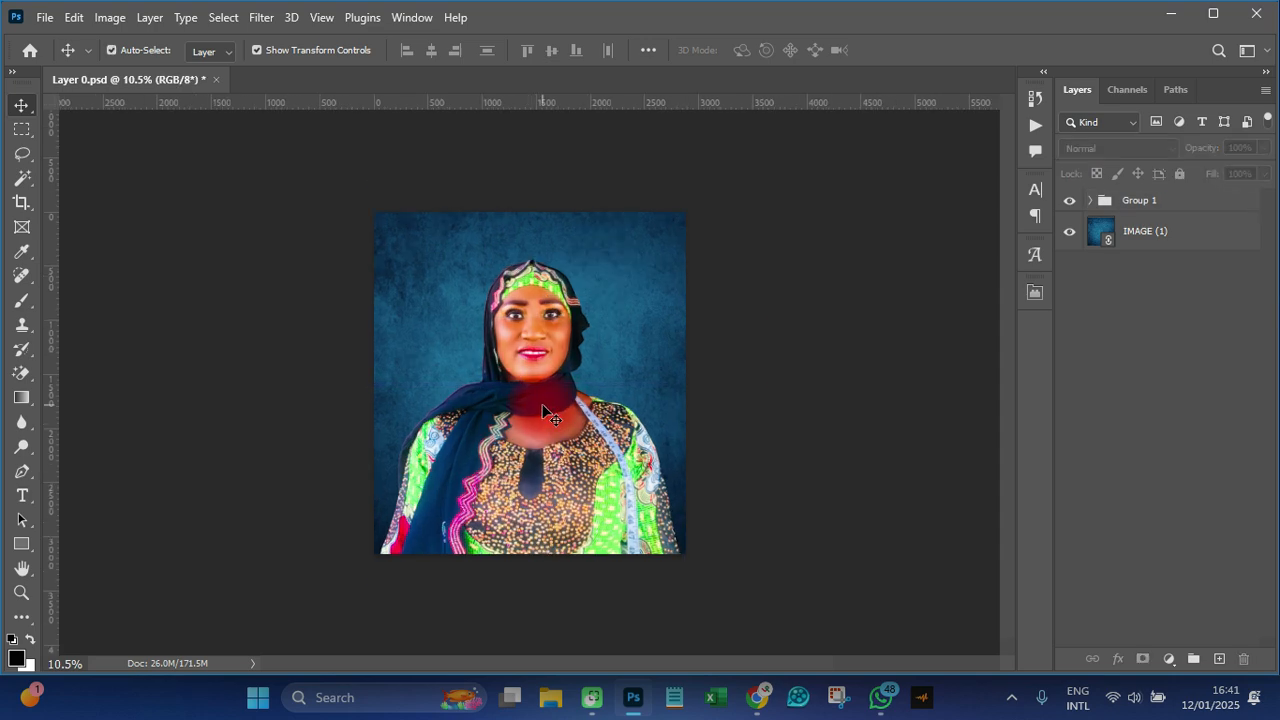
pyautogui.scroll(-4, 545, 412)
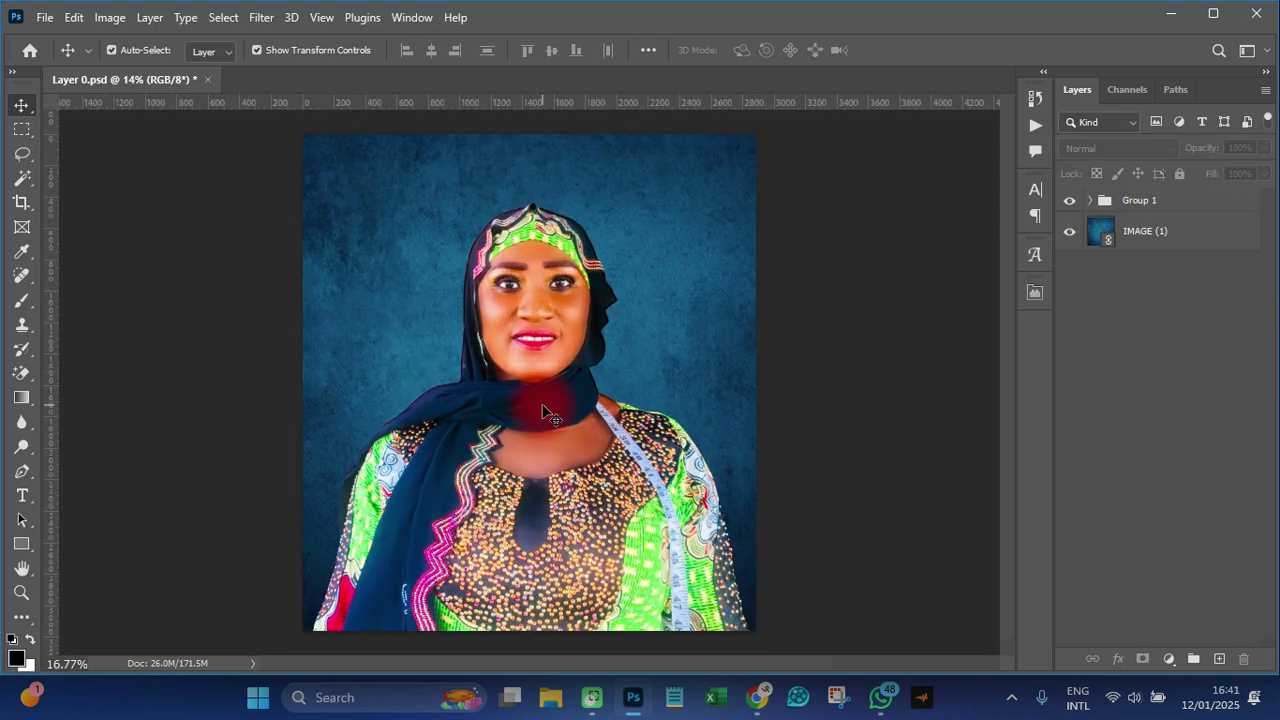
pyautogui.scroll(-1, 545, 412)
# Place IMAGE (2).jpg from the RETOUCHING folder as a linked image directly above the IMAGE (1) layer
pyautogui.click(1160, 231)
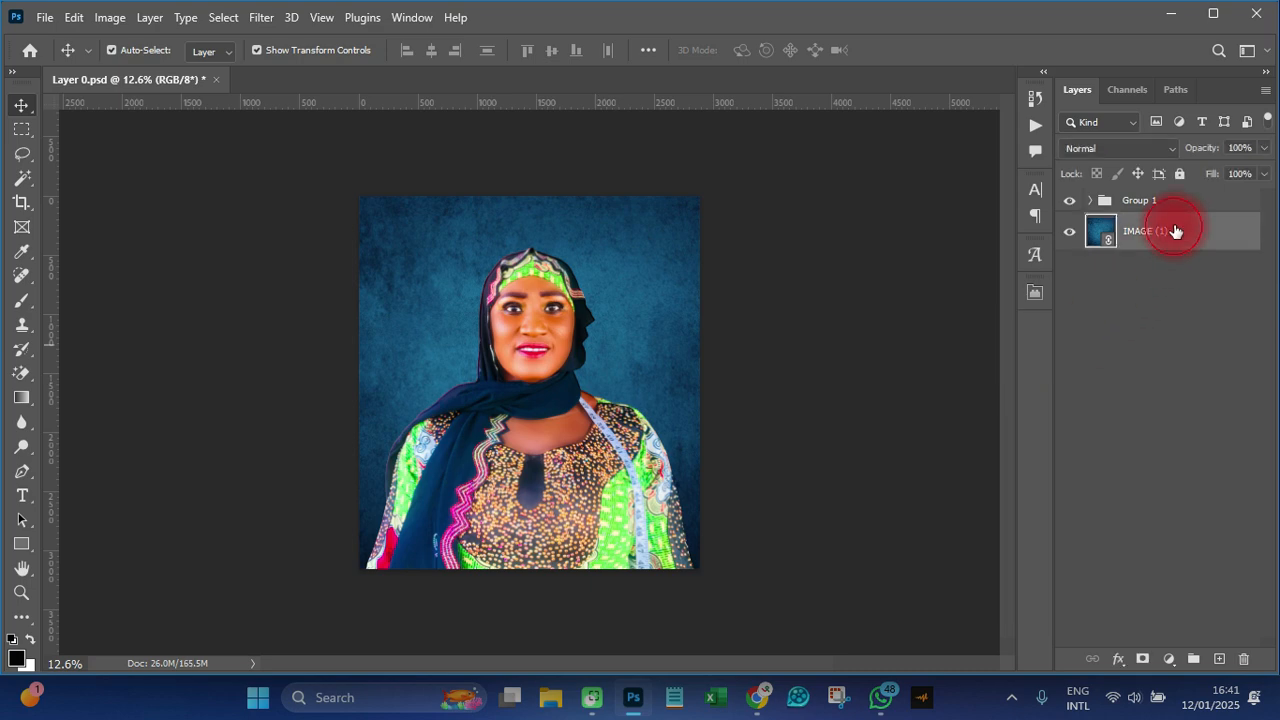
pyautogui.click(45, 18)
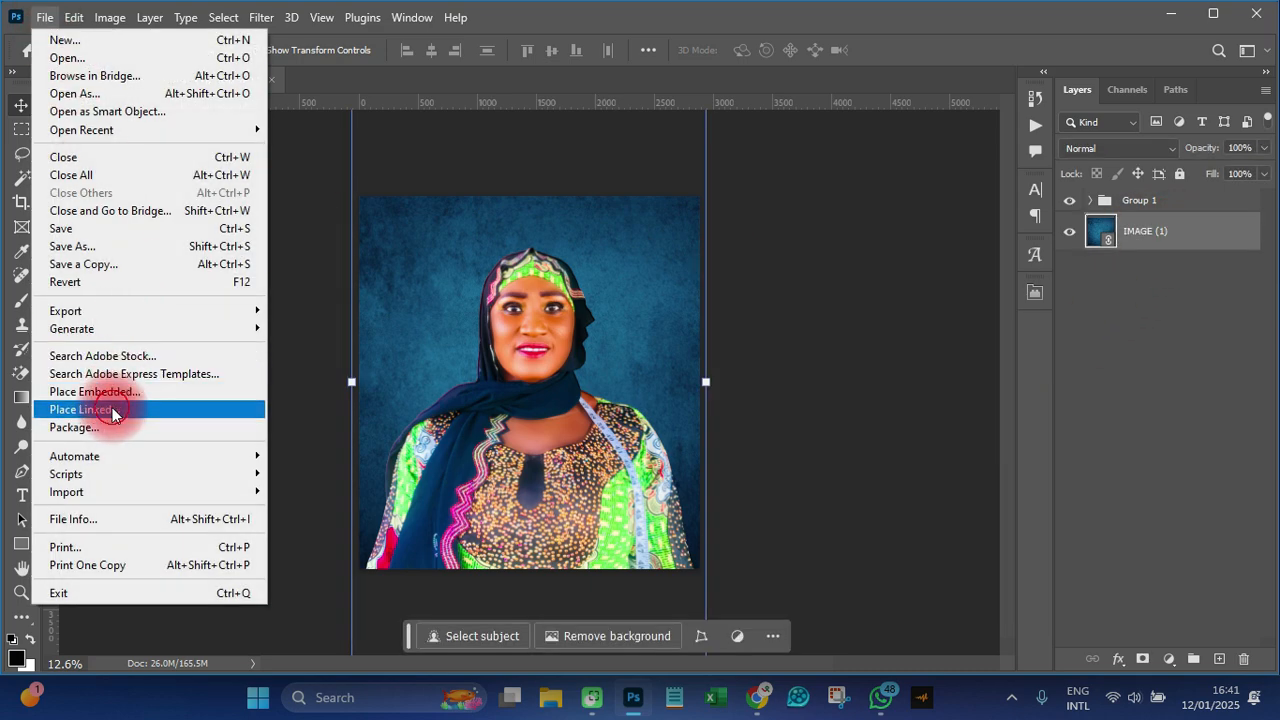
pyautogui.click(60, 409)
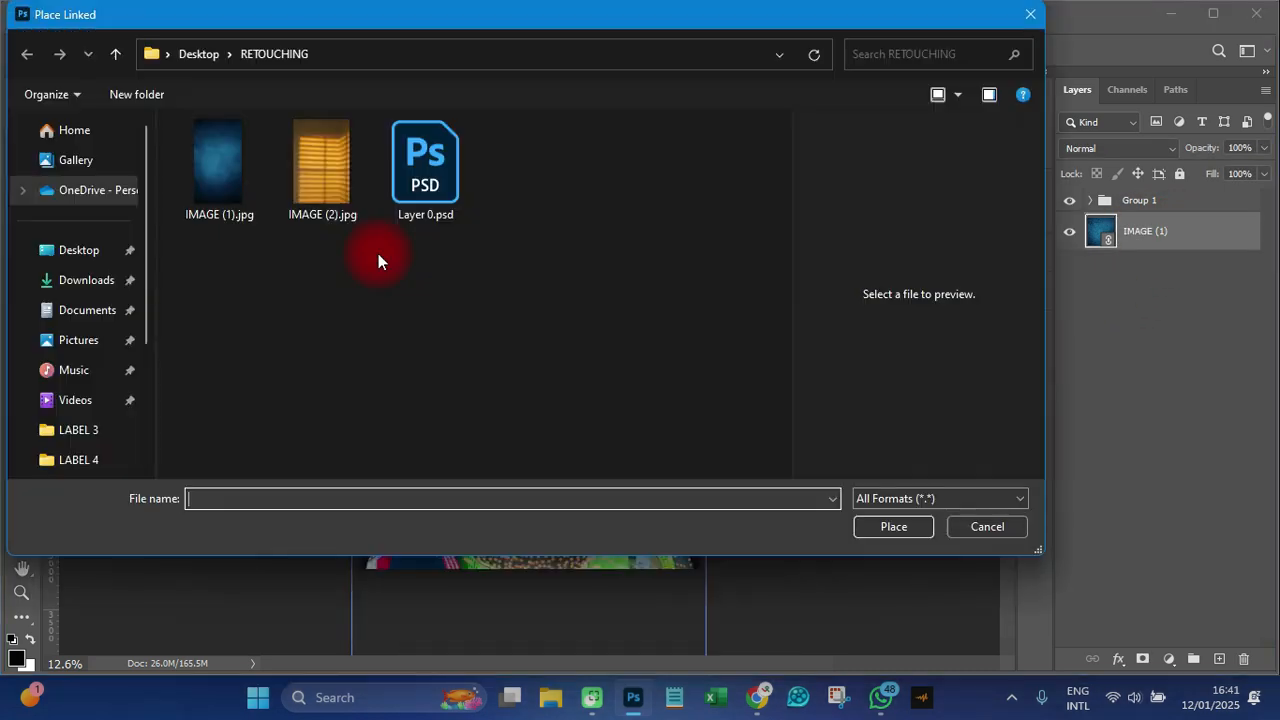
pyautogui.doubleClick(334, 172)
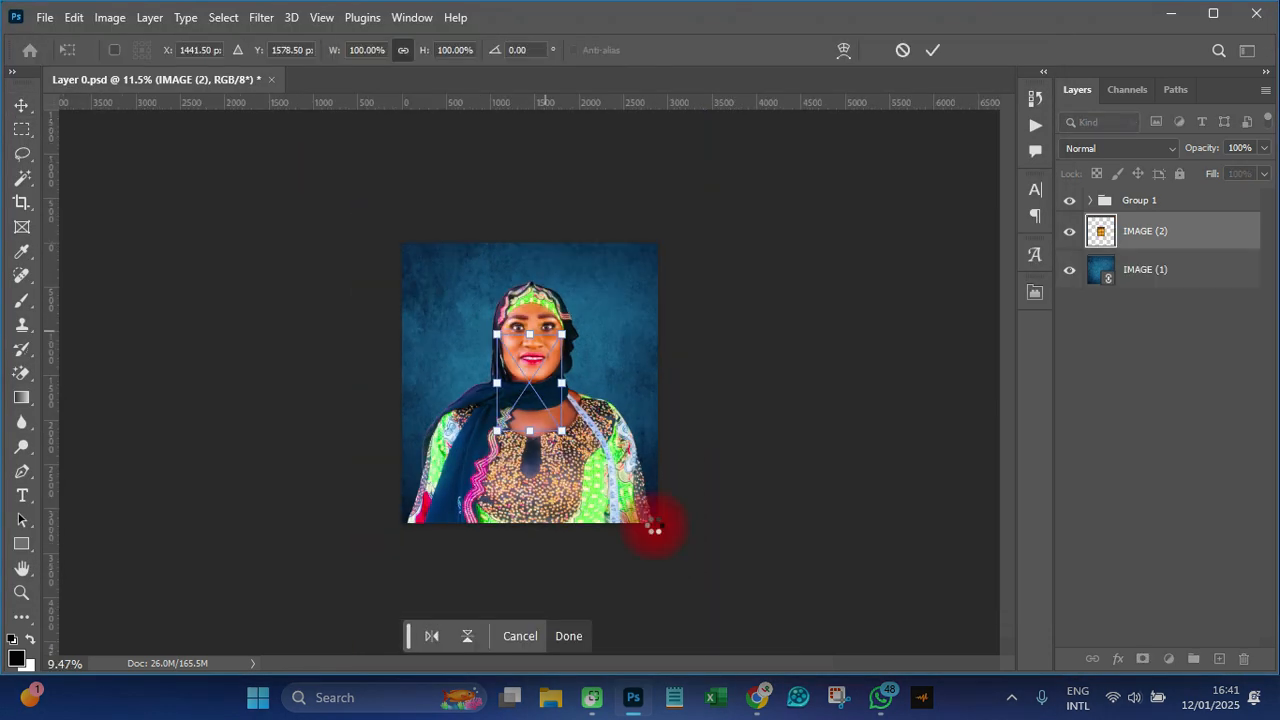
# Scale the placed window-blind background to 430.50% so it covers the whole canvas behind the portrait
pyautogui.moveTo(654, 530); pyautogui.dragTo(676, 541)
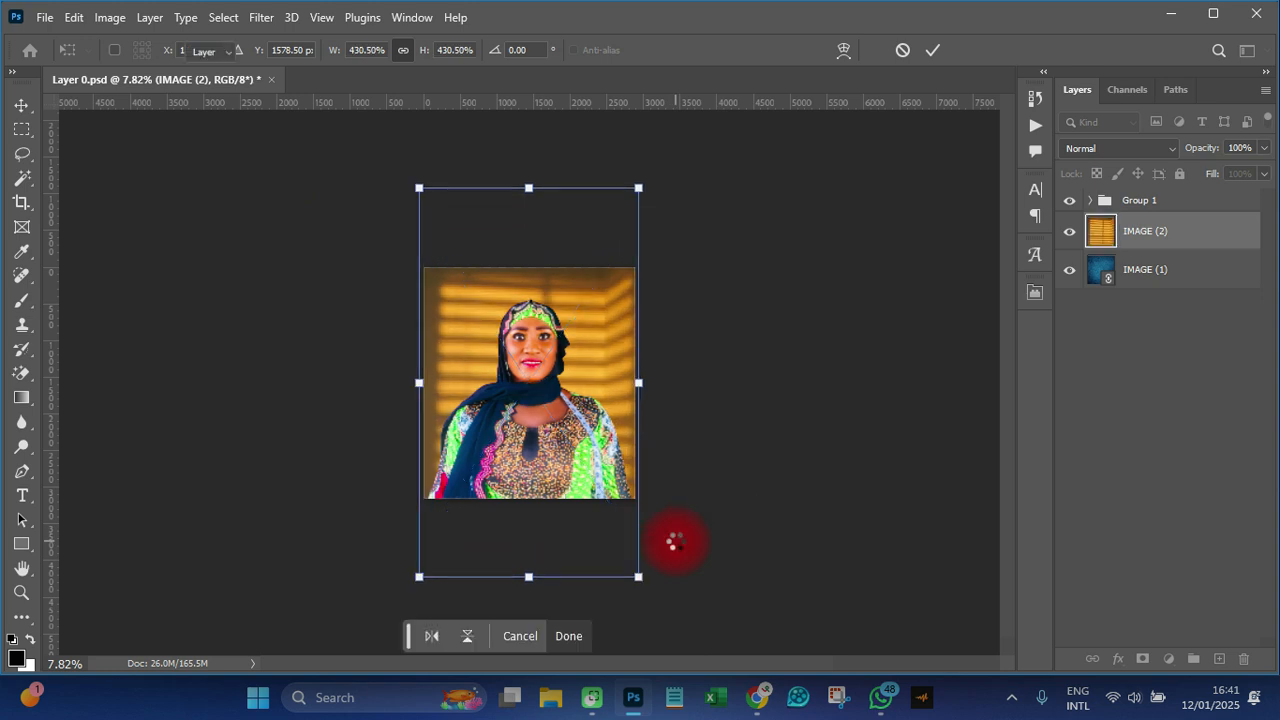
pyautogui.click(703, 458)
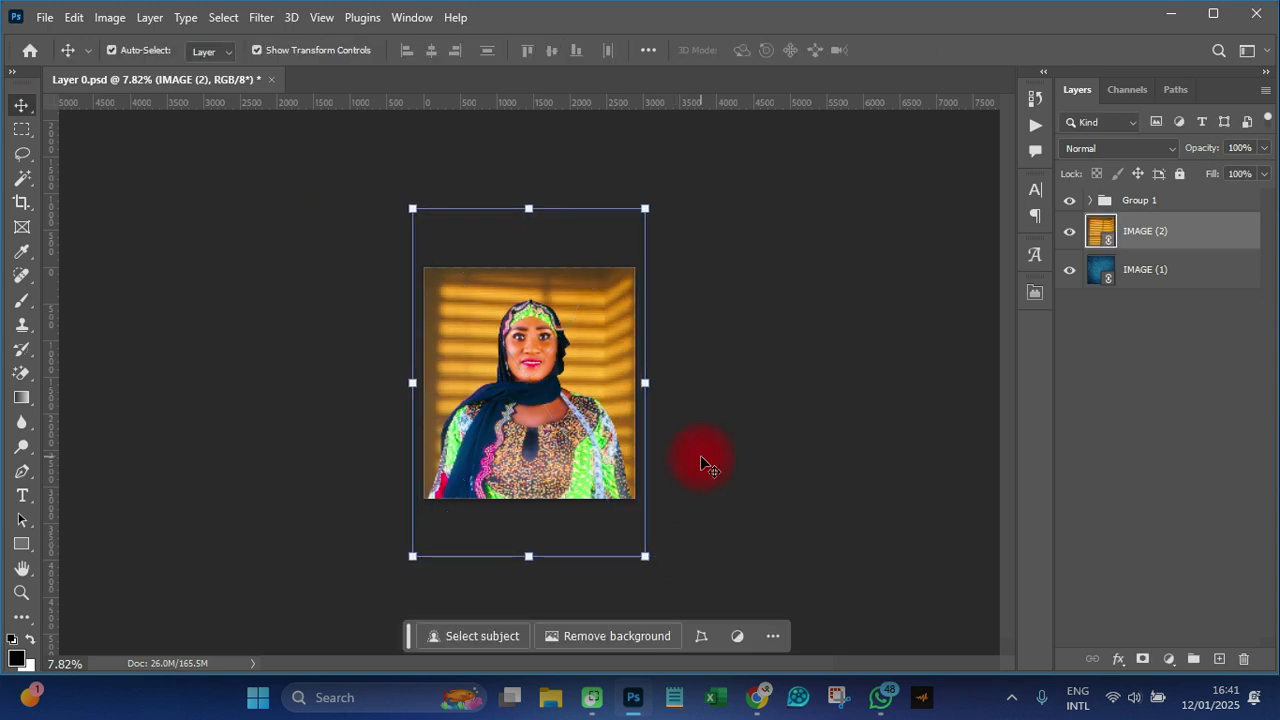
pyautogui.click(700, 455)
pyautogui.hotkey('ctrl', '+')
pyautogui.hotkey('ctrl', '+')
pyautogui.scroll(3, 474, 470)
pyautogui.scroll(-1, 519, 410)
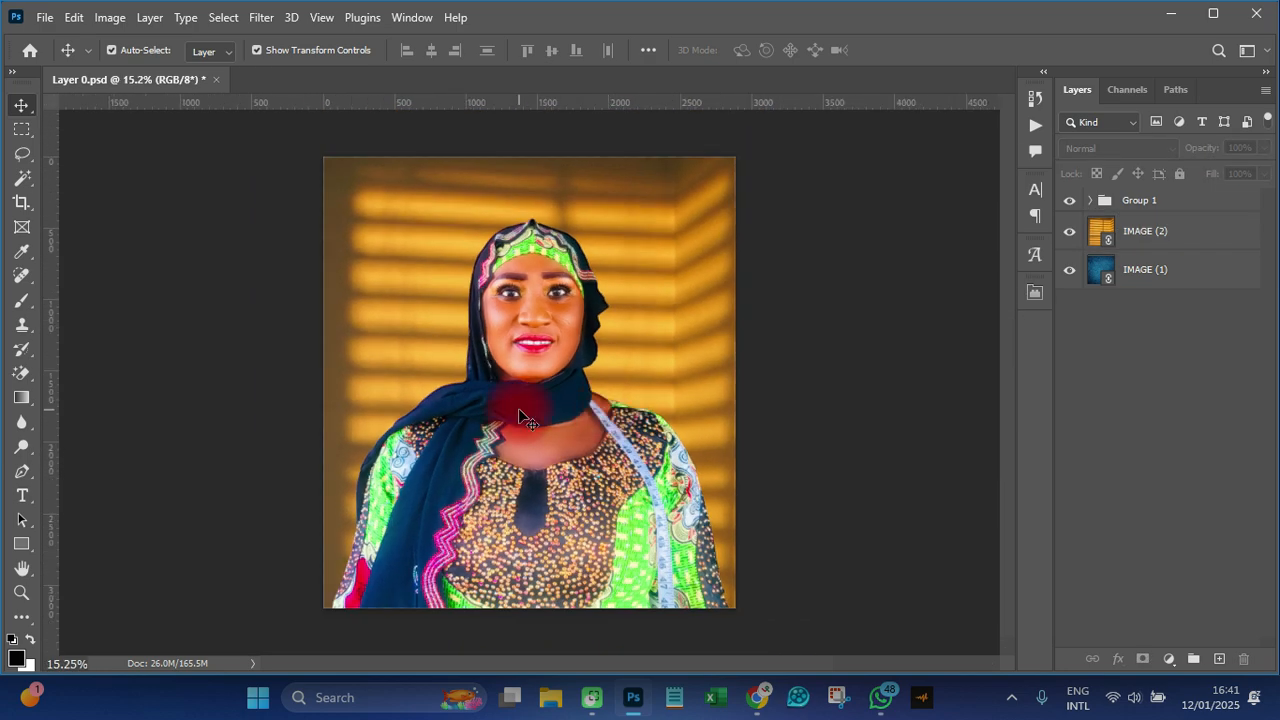
pyautogui.scroll(-1, 586, 398)
pyautogui.scroll(-1, 586, 396)
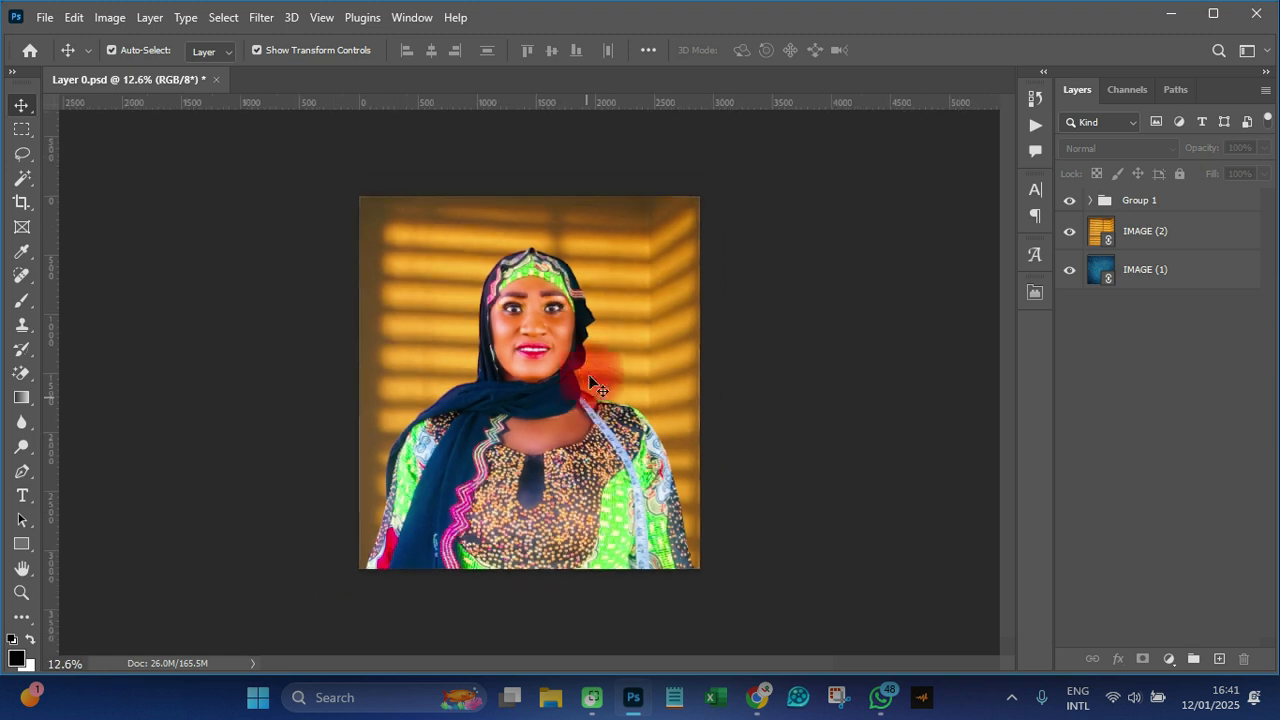
# Colorize the IMAGE (2) background blue with a Hue/Saturation adjustment at hue 217 and saturation 46
pyautogui.click(660, 286)
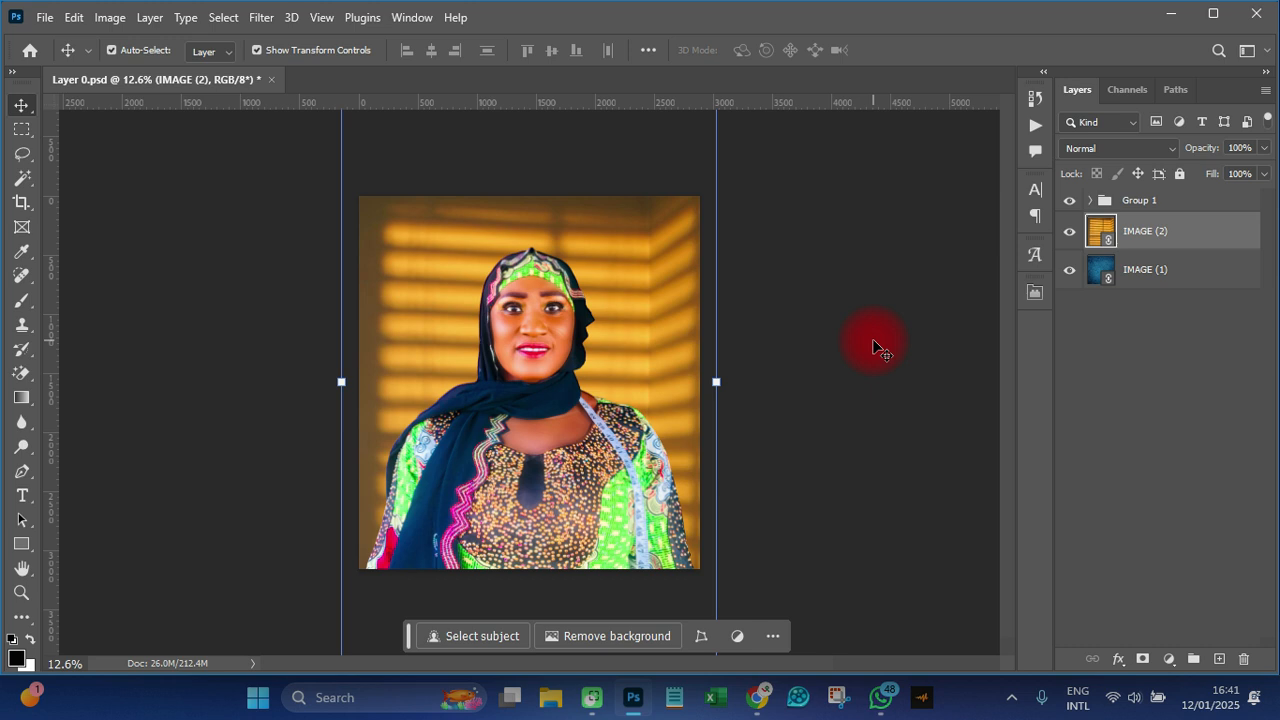
pyautogui.hotkey('ctrl', 'u')
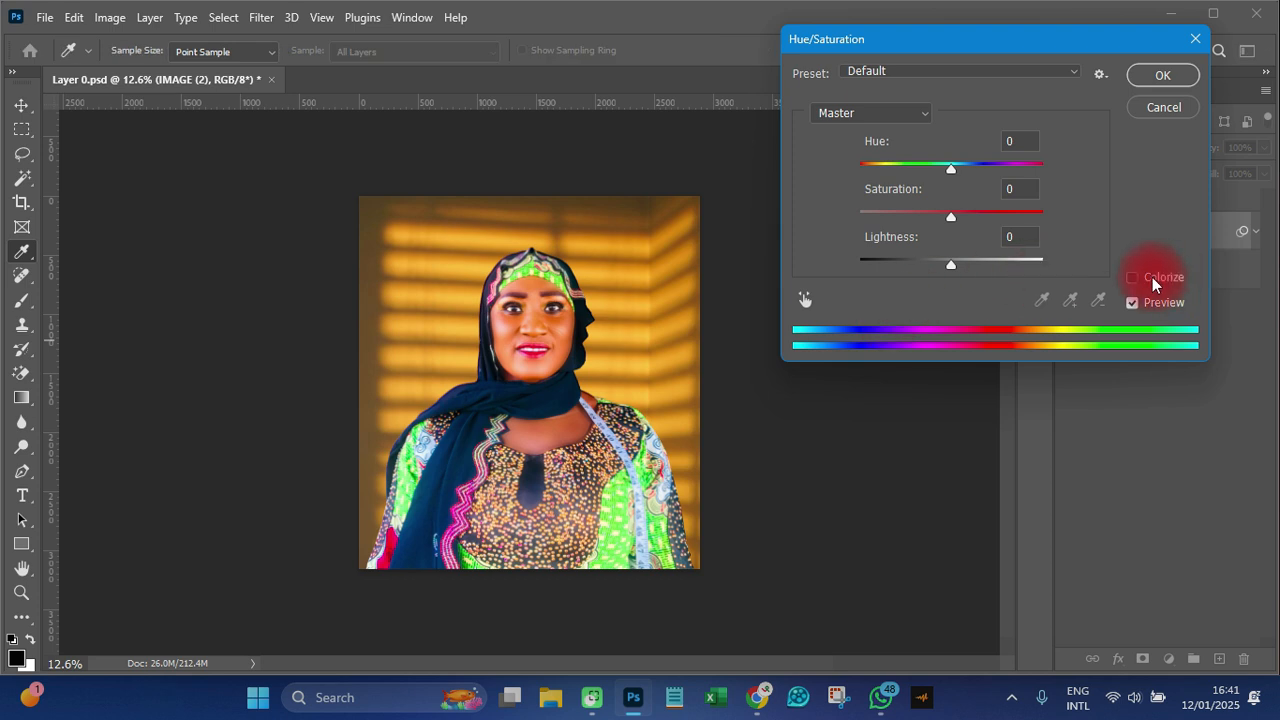
pyautogui.click(1133, 277)
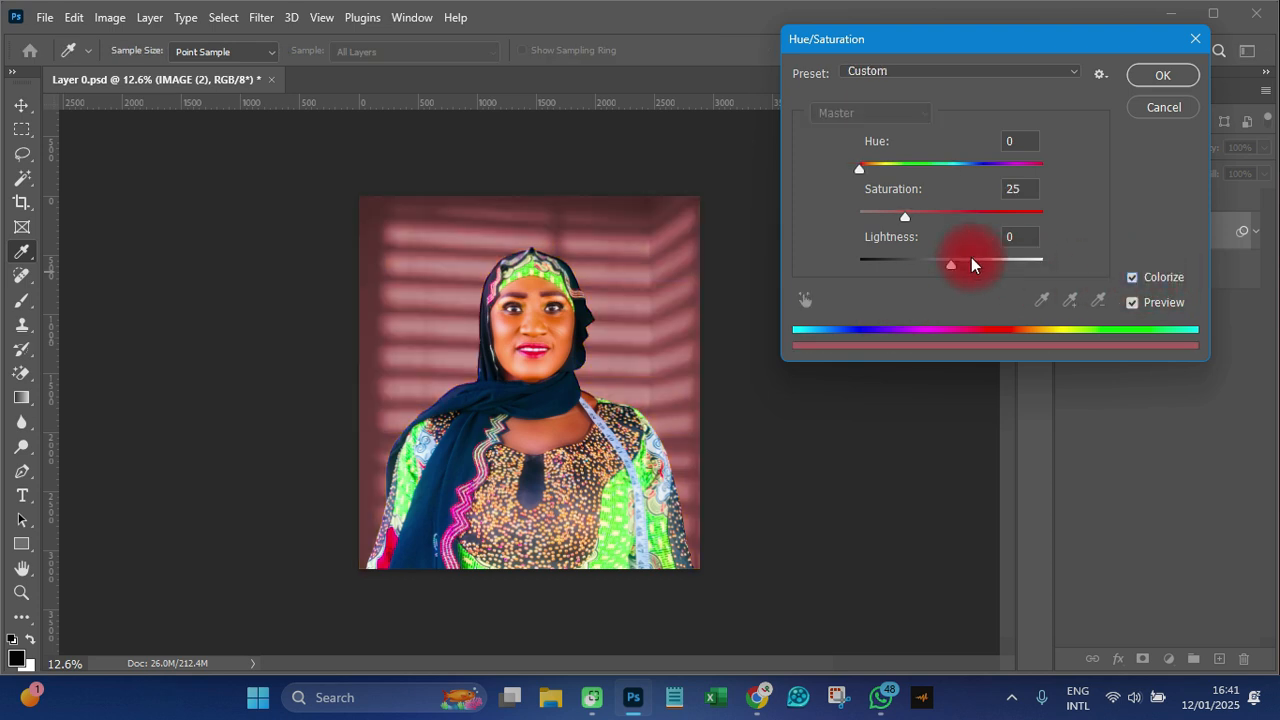
pyautogui.moveTo(861, 169); pyautogui.dragTo(971, 173)
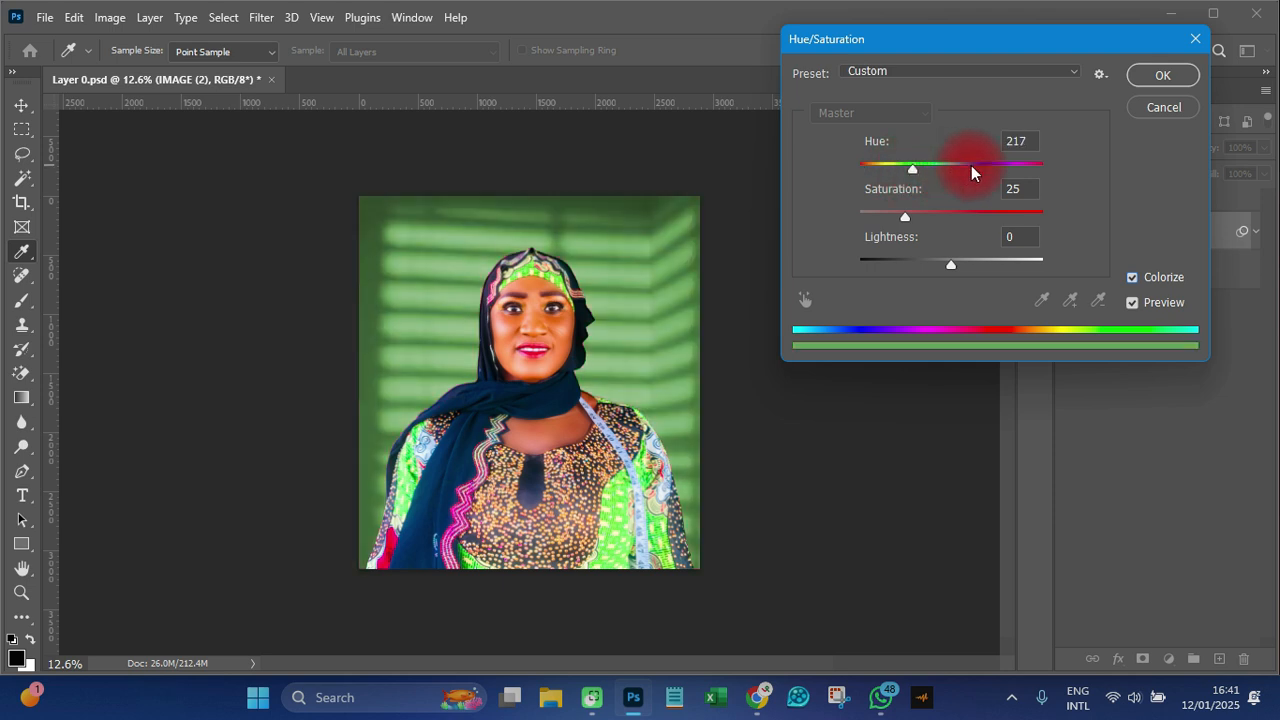
pyautogui.moveTo(971, 172); pyautogui.dragTo(971, 172)
pyautogui.moveTo(909, 220); pyautogui.dragTo(932, 213)
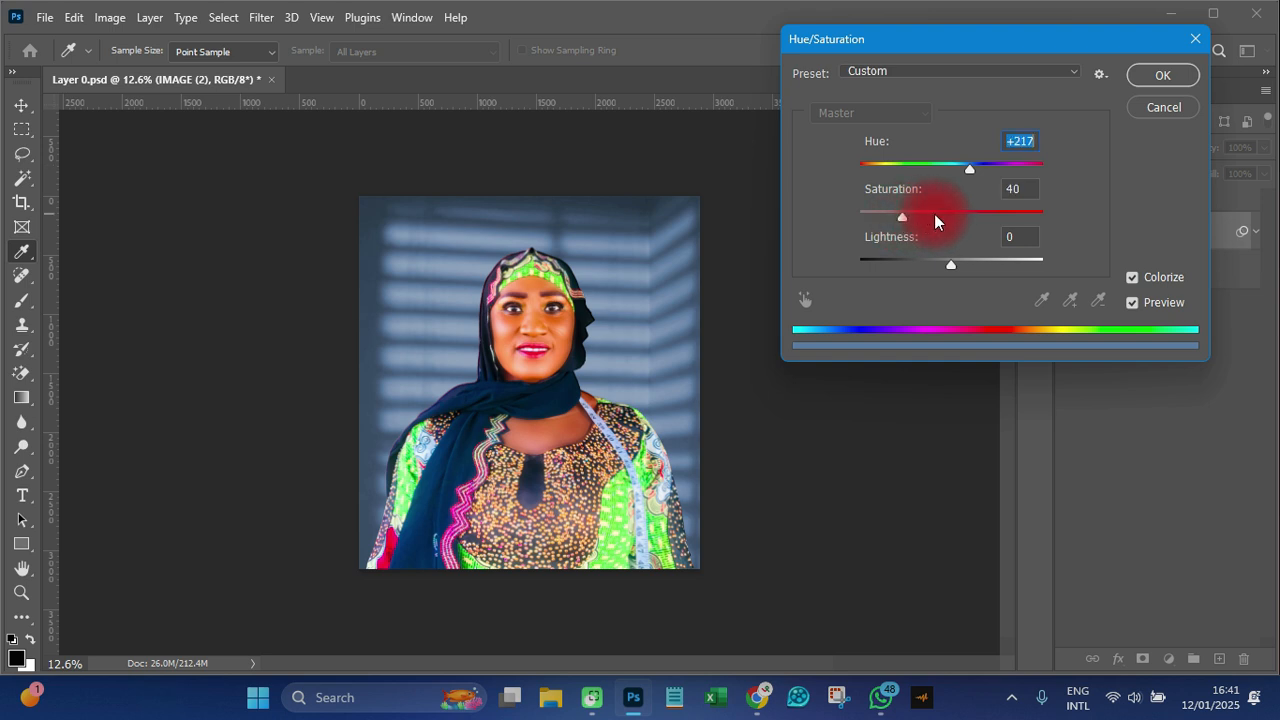
pyautogui.moveTo(934, 214); pyautogui.dragTo(946, 212)
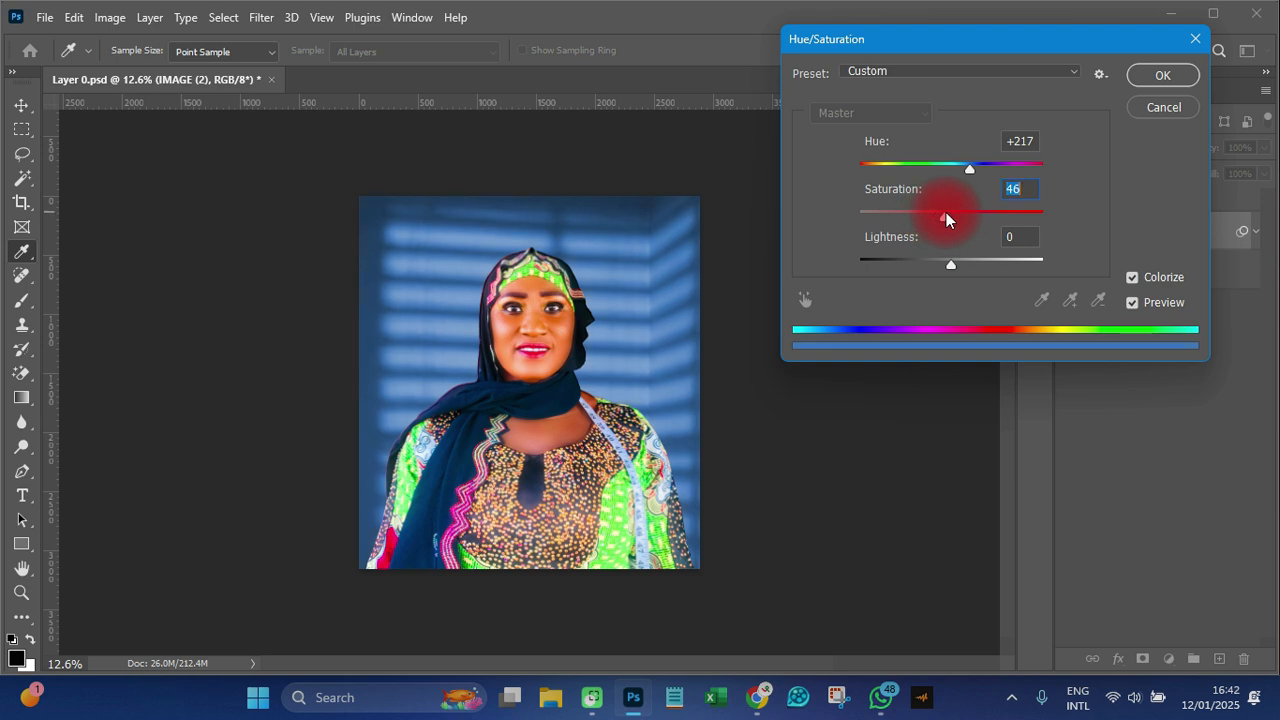
pyautogui.click(1142, 80)
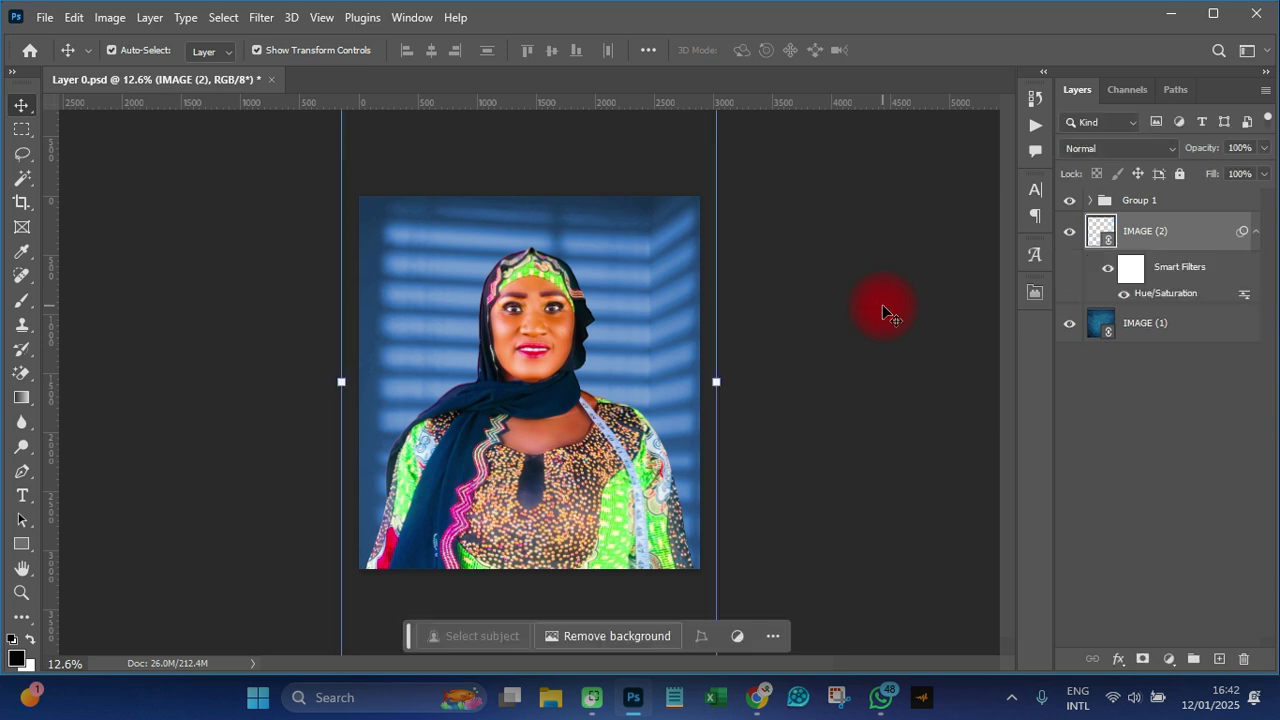
# Hide the IMAGE (2) layer so the textured blue IMAGE (1) backdrop shows behind the portrait
pyautogui.scroll(3, 540, 405)
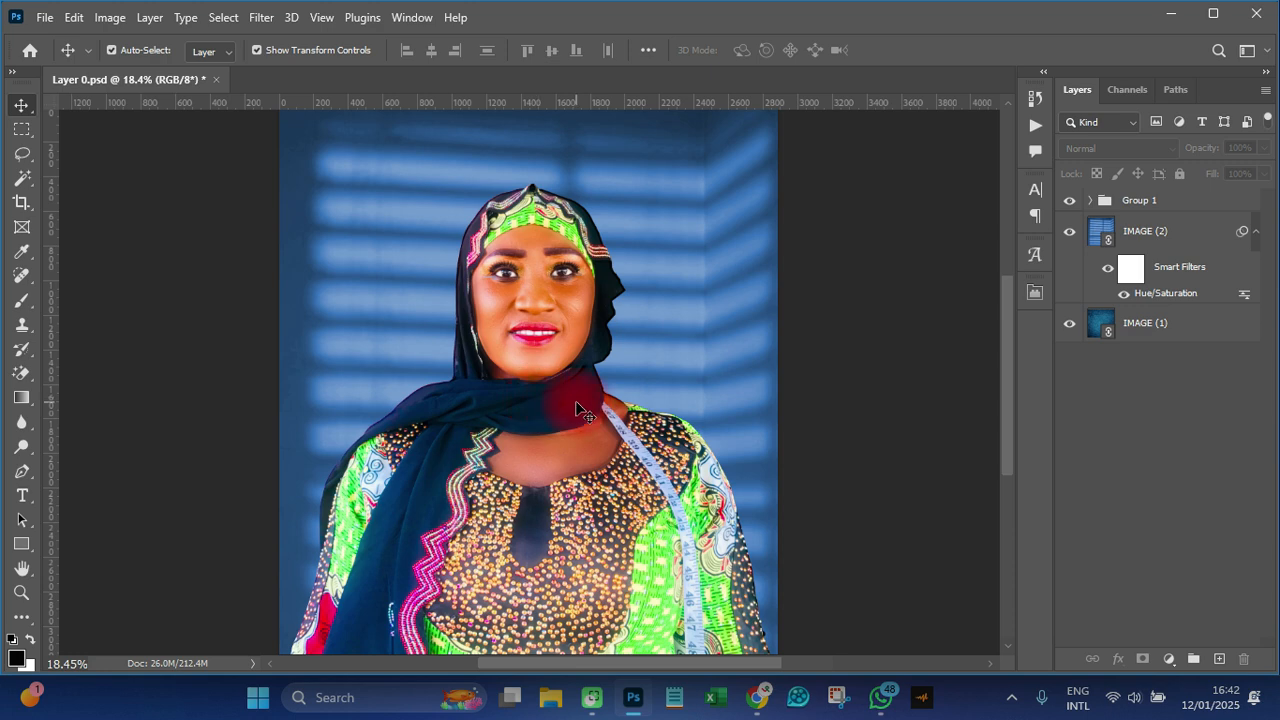
pyautogui.scroll(-2, 576, 408)
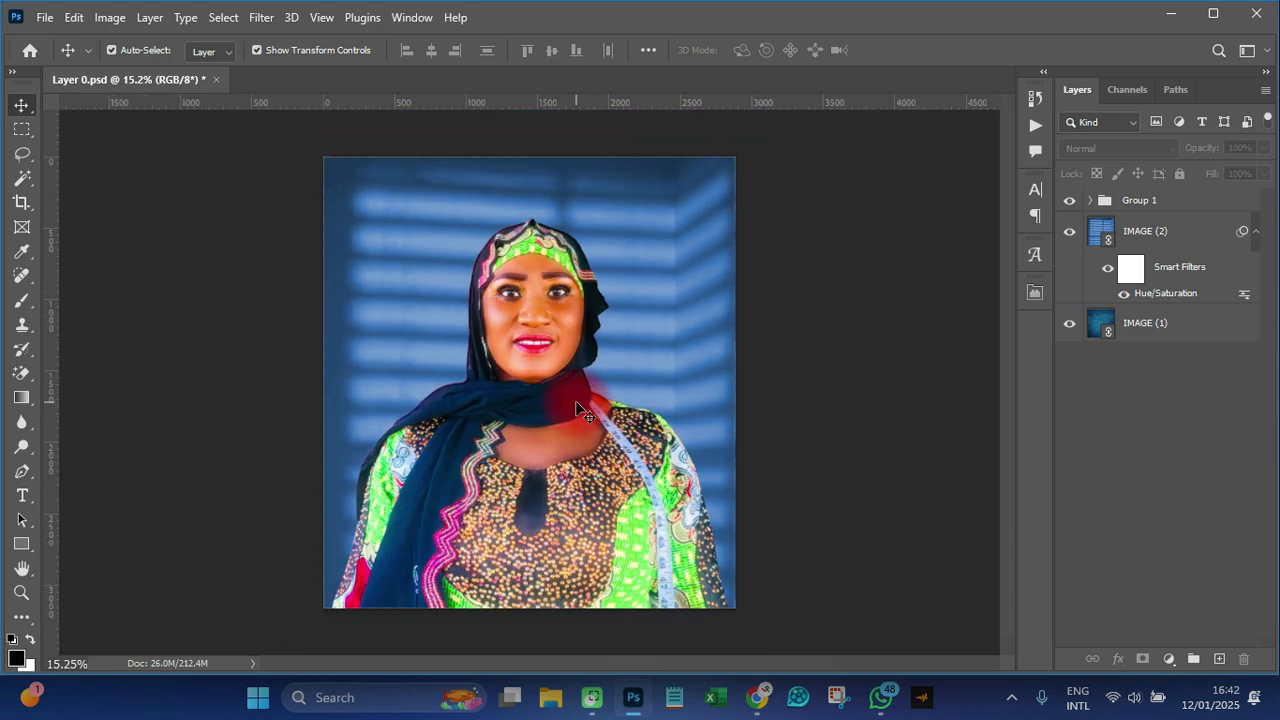
pyautogui.scroll(3, 567, 285)
pyautogui.scroll(1, 567, 277)
pyautogui.scroll(-3, 567, 277)
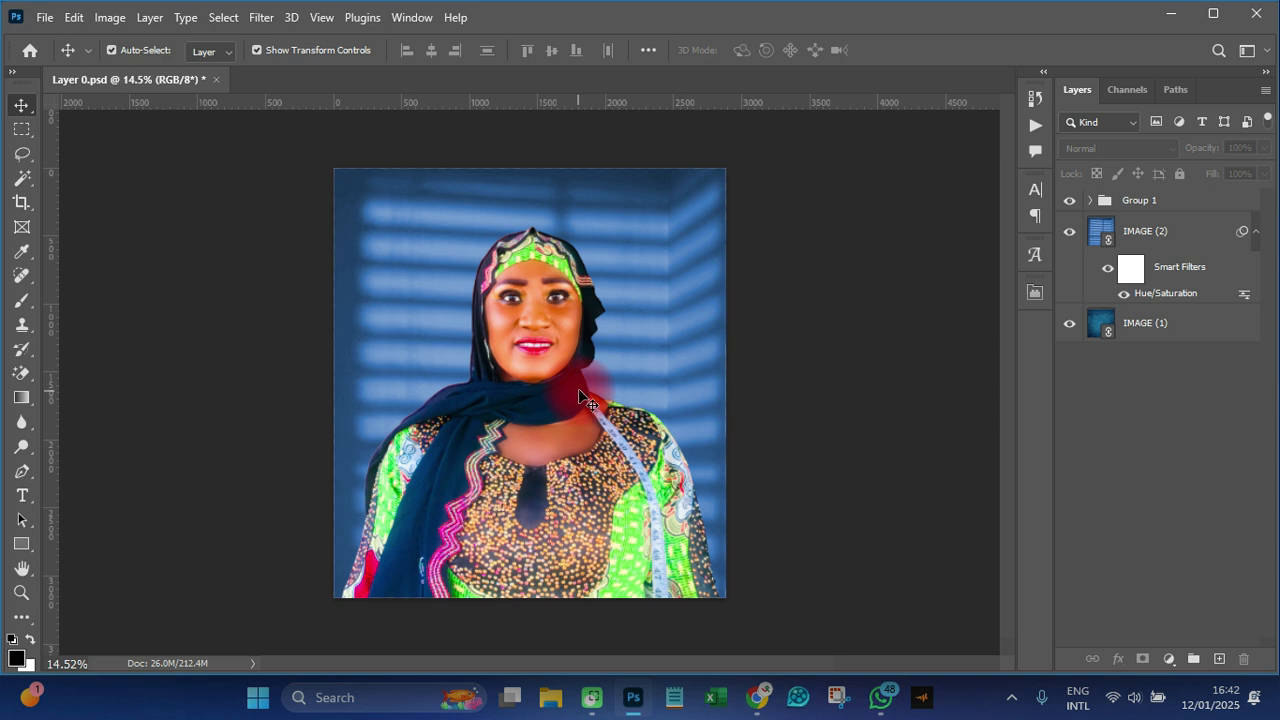
pyautogui.click(1075, 234)
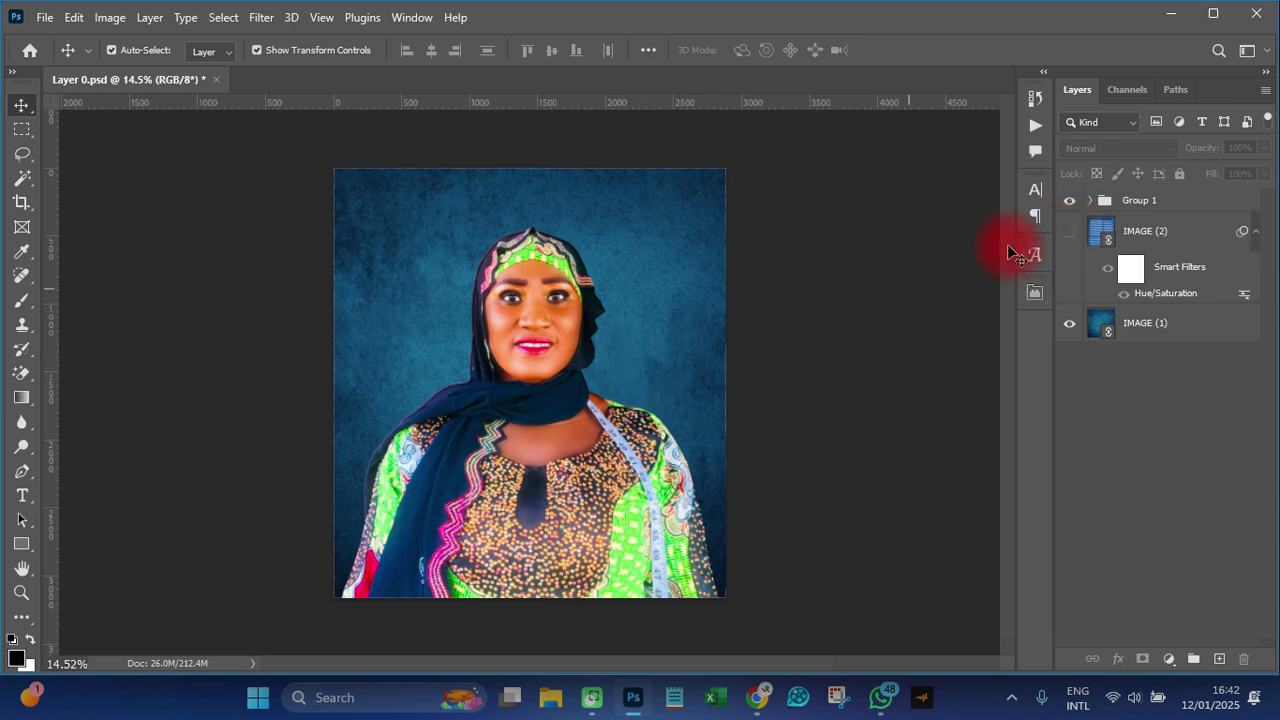
# Review the layers inside Group 1, collapse the group again and save Layer 0.psd
pyautogui.click(1092, 203)
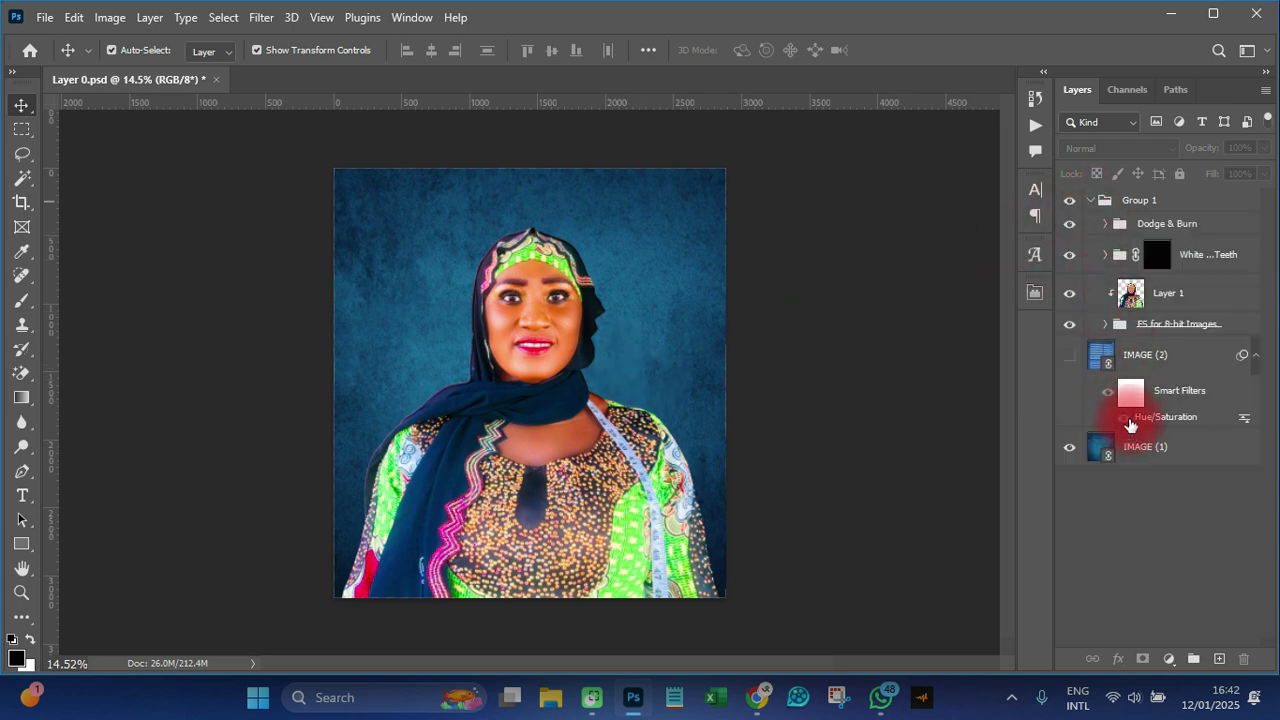
pyautogui.click(1090, 200)
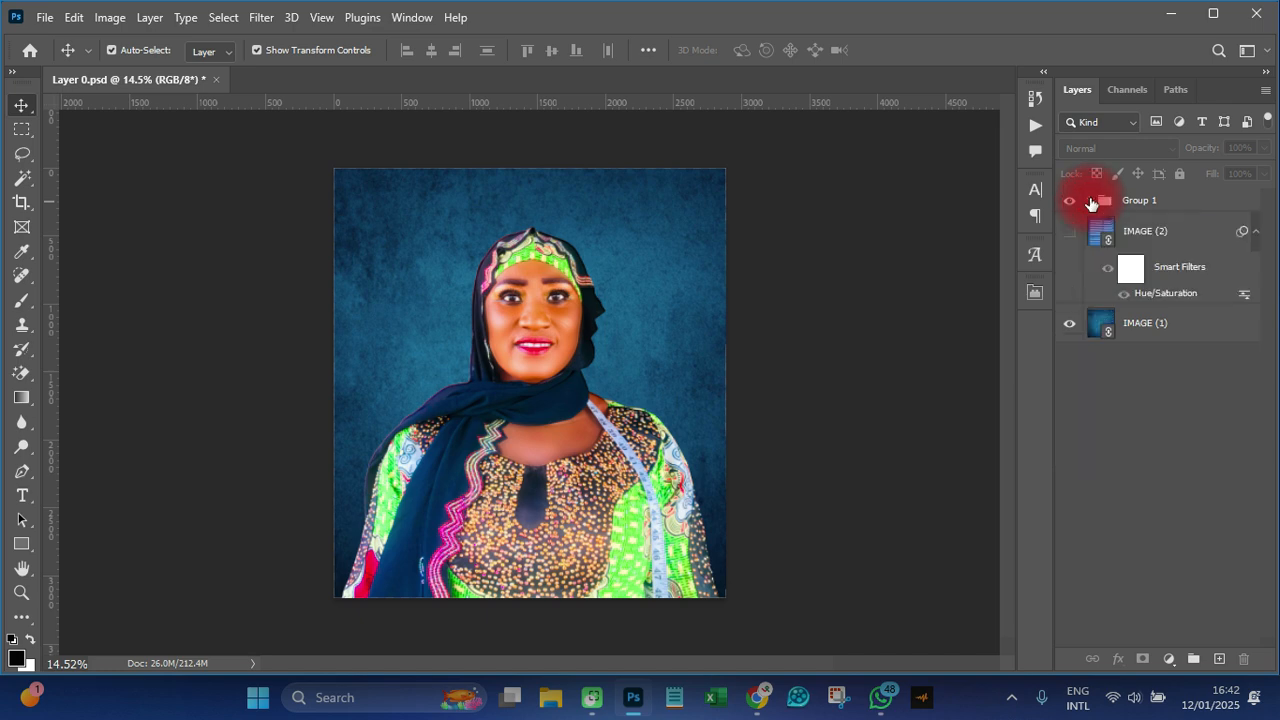
pyautogui.hotkey('ctrl', 's')
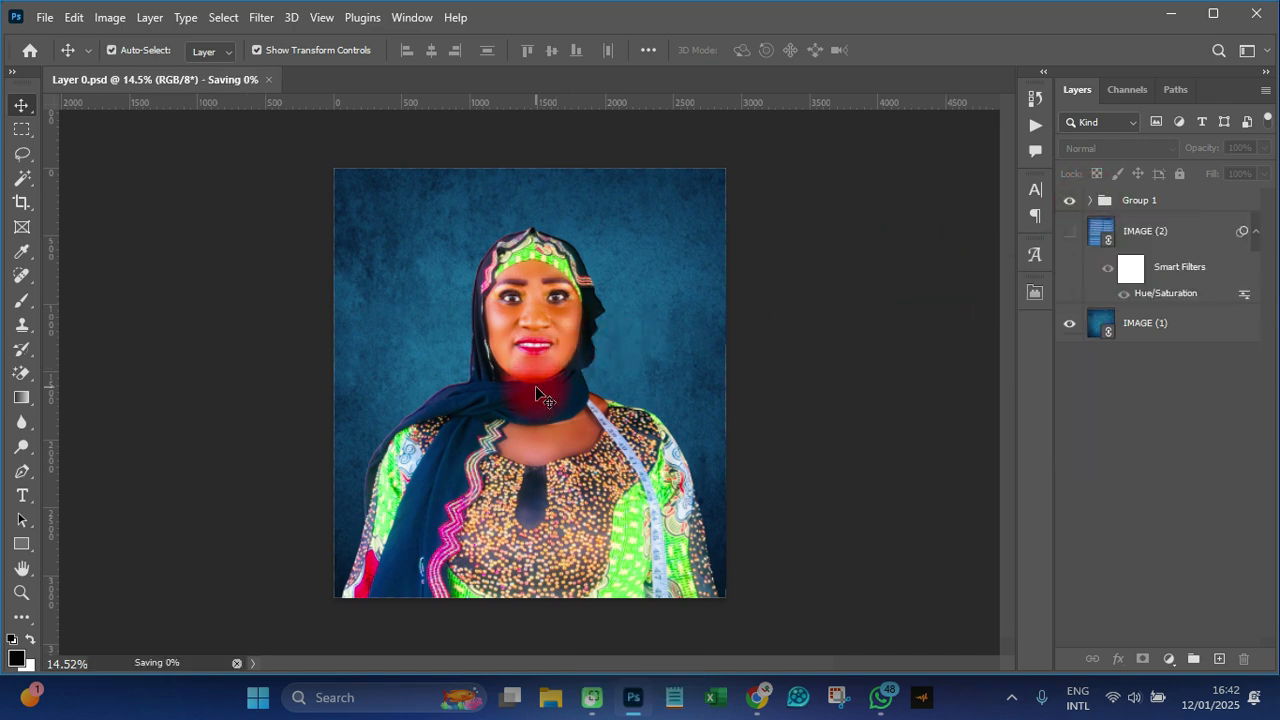
pyautogui.scroll(2, 537, 392)
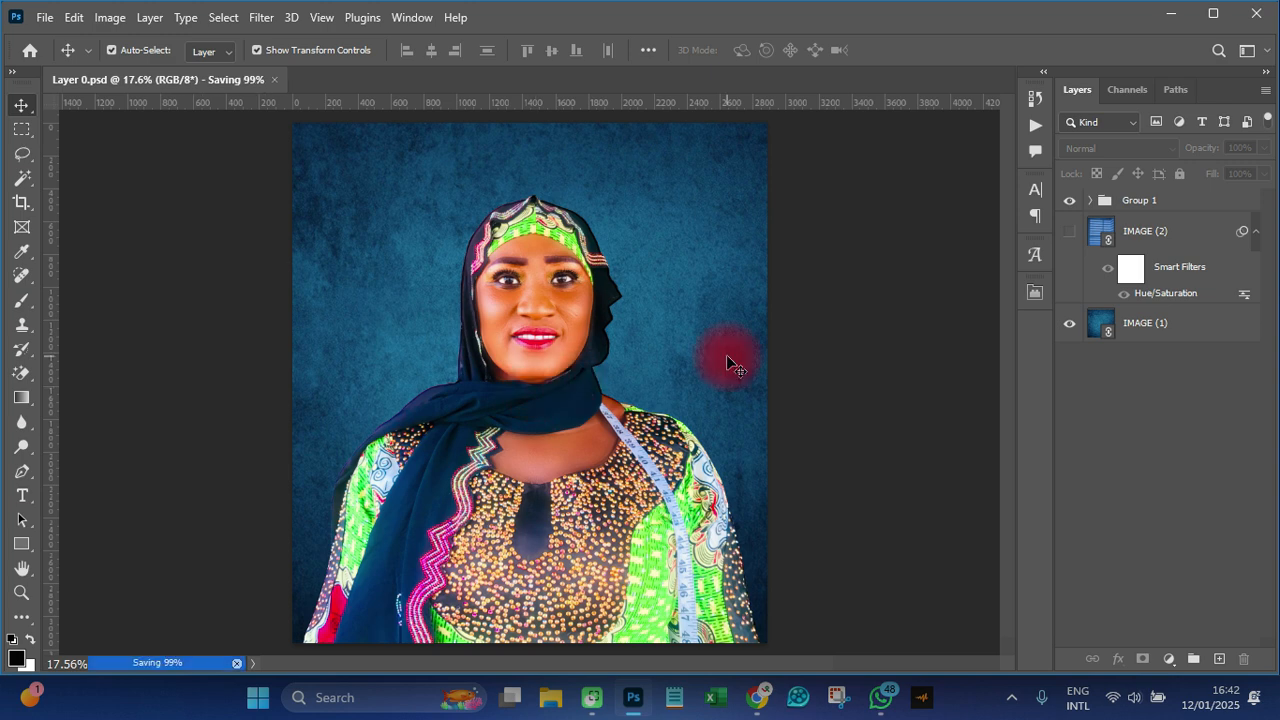